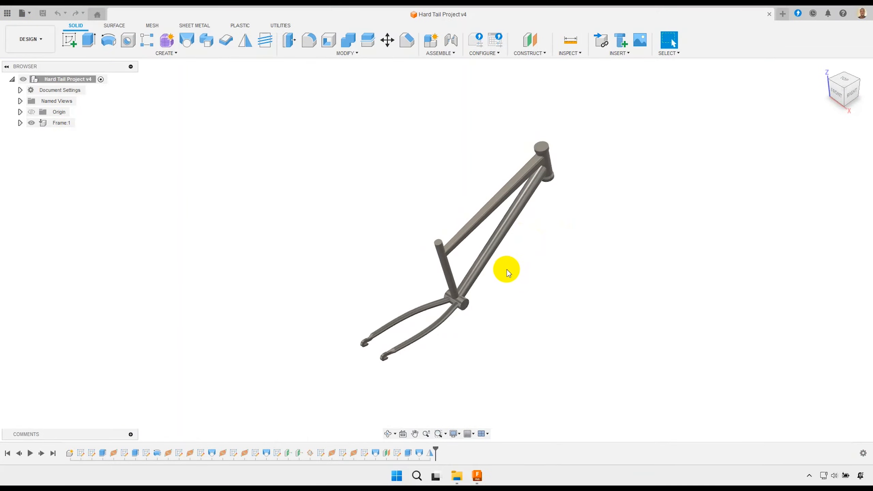
Activate the Frame component and create a sketch on the outer flat face of the near rear dropout
middle_click_drag(507, 267, 530, 267, "shift")
scroll(487, 289, "up", 3)
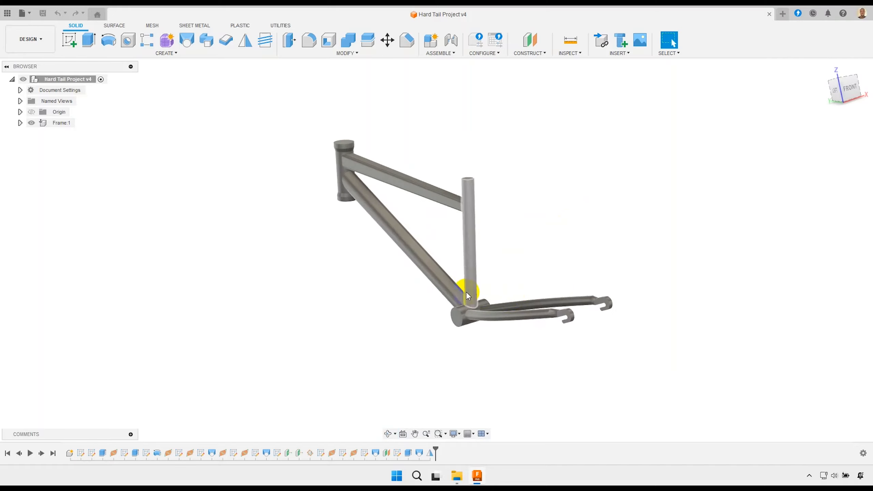
left_click(81, 123)
mouse_move(331, 265)
middle_mouse_down("shift")
mouse_move(356, 241)
mouse_move(341, 251)
middle_mouse_up("shift")
scroll(641, 323, "up", 5)
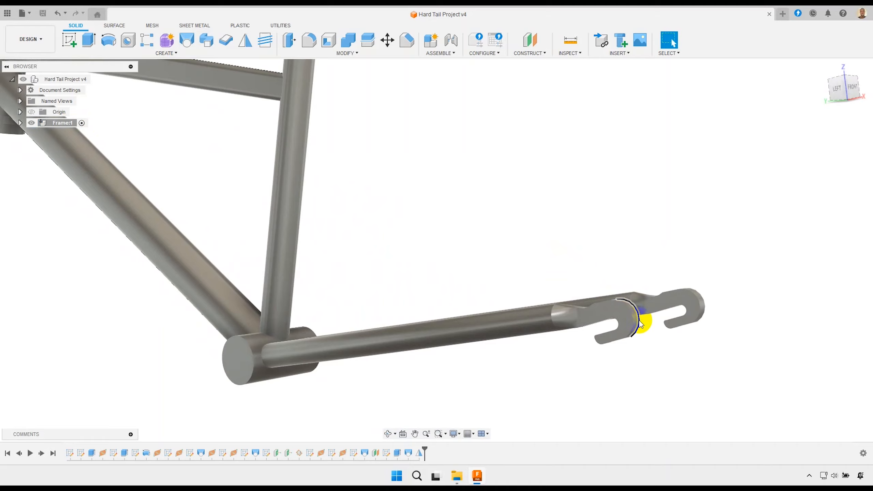
left_click(621, 313)
right_click(621, 312)
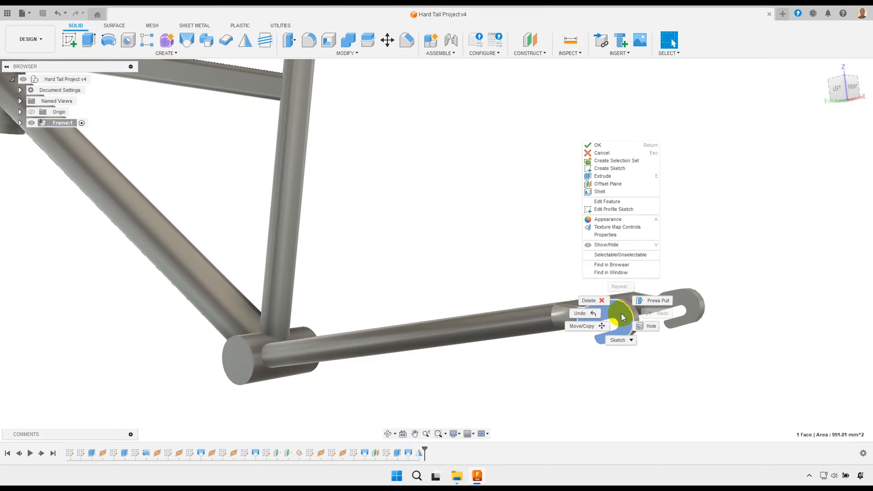
left_click(608, 168)
Project the rounded end arc of the dropout slot into the sketch and convert it to construction geometry
middle_click_drag(656, 260, 411, 296)
scroll(583, 293, "up", 5)
scroll(583, 293, "up", 6)
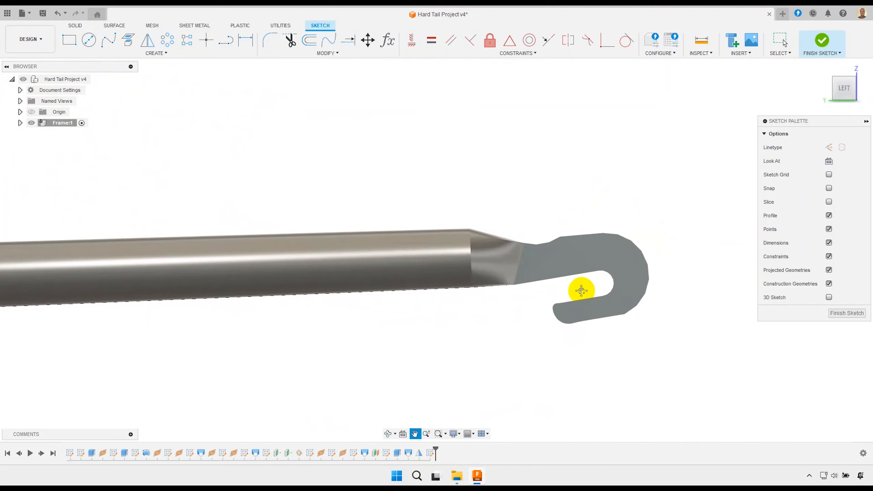
left_click(130, 40)
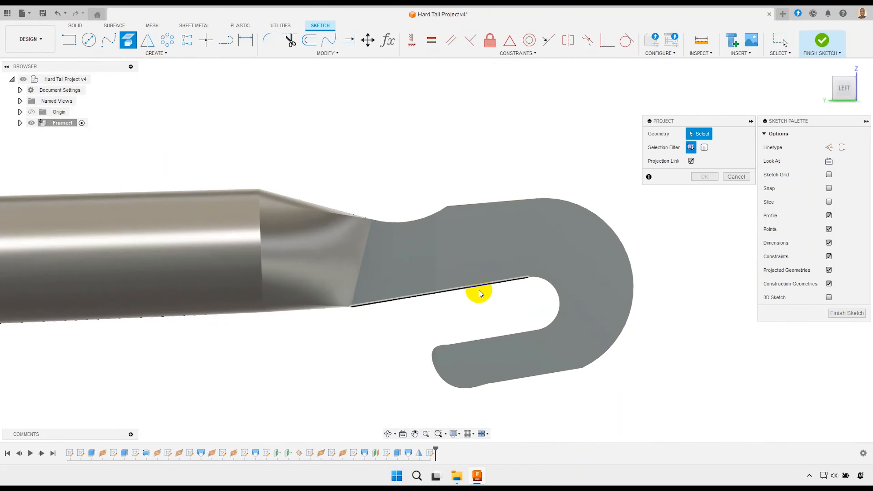
left_click(561, 303)
left_click(701, 177)
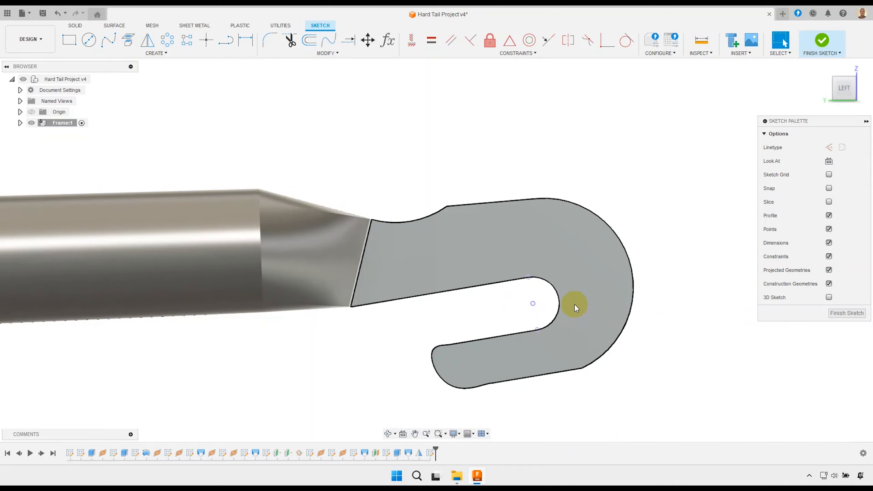
left_click(557, 304)
left_click(828, 179)
left_click(678, 209)
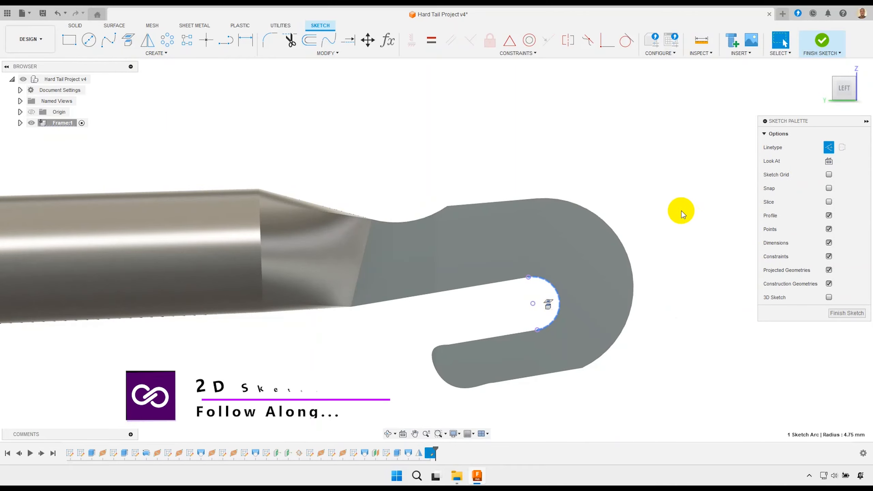
Draw a 13 mm diameter circle centred on the projected slot arc's centre point
left_click(89, 41)
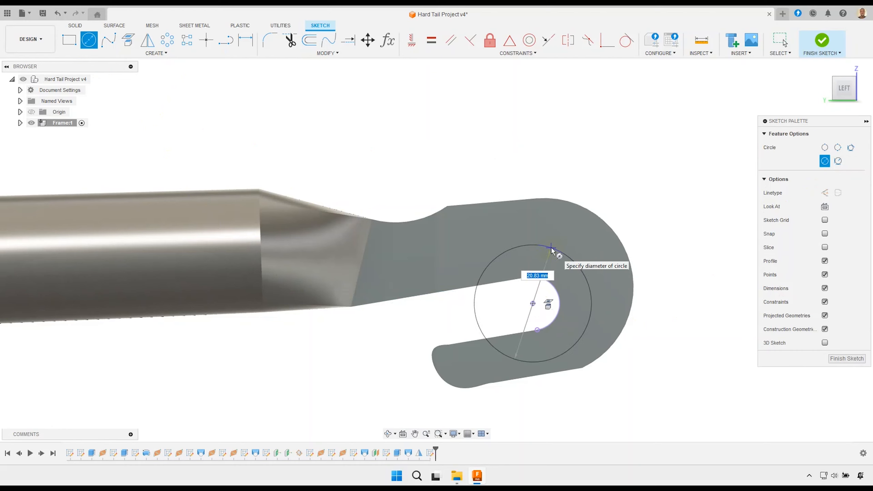
key("Return")
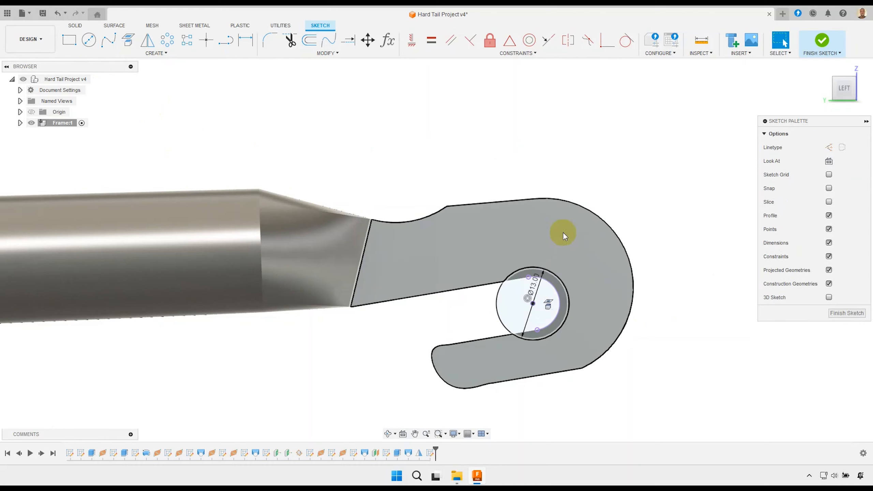
scroll(592, 173, "down", 2)
Hide all bodies of the Frame component so only the sketch geometry is shown
left_click(20, 123)
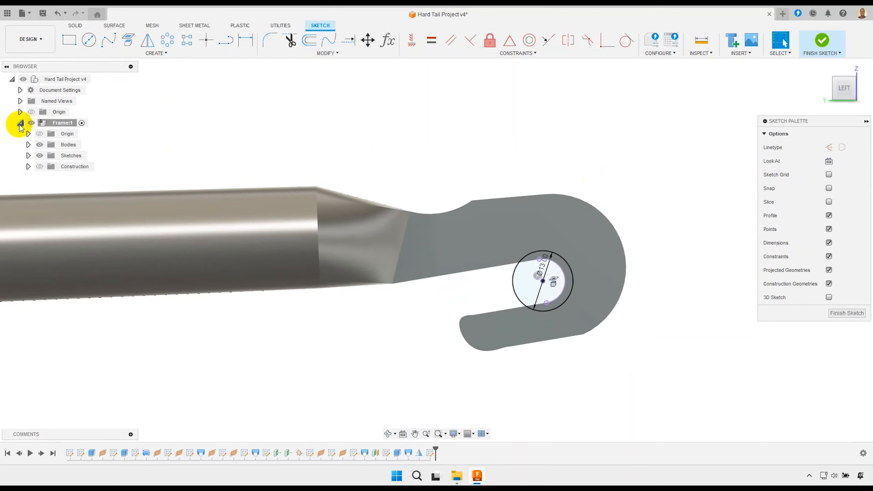
left_click(28, 145)
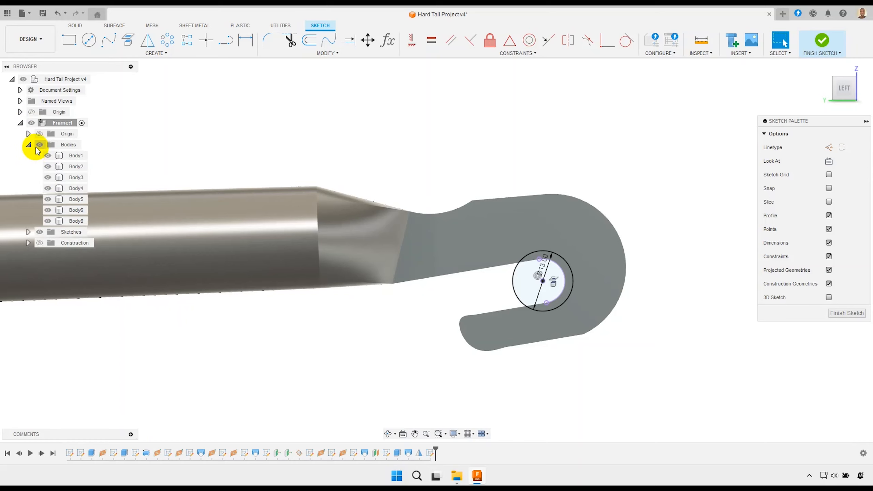
left_click(40, 145)
middle_click_drag(491, 238, 403, 242)
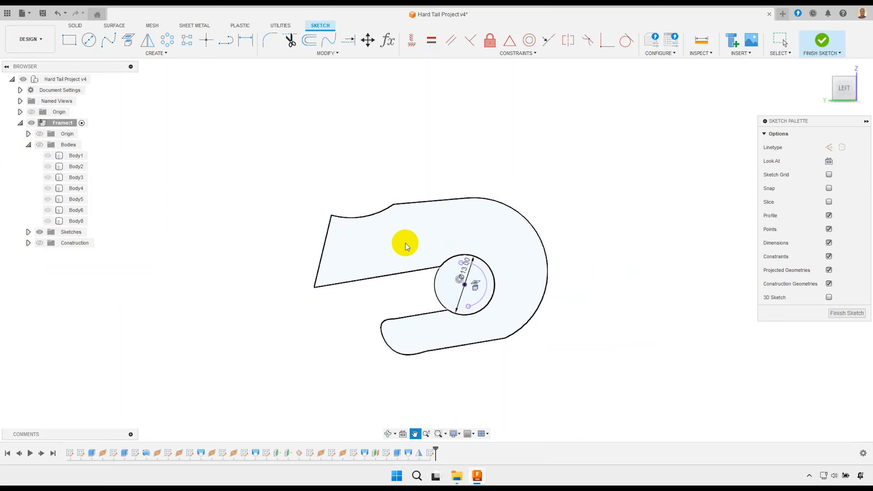
scroll(481, 249, "up", 2)
scroll(483, 251, "up", 1)
middle_click_drag(649, 266, 657, 247)
right_click(72, 127)
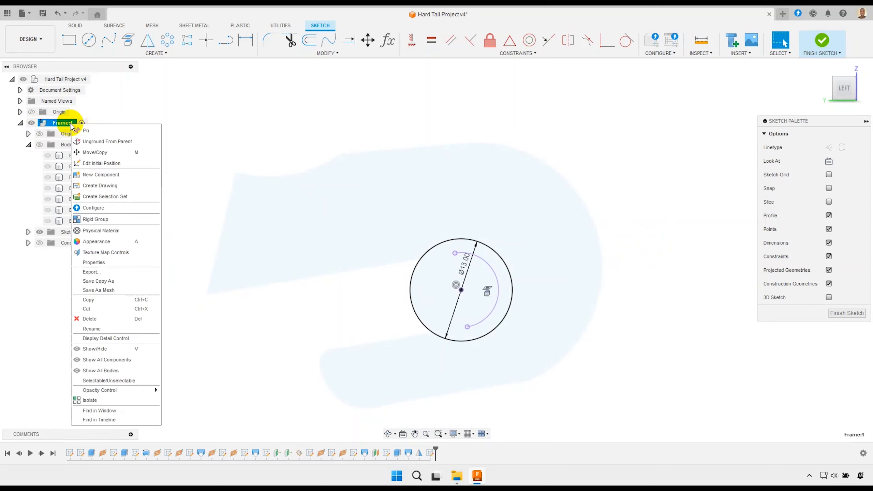
left_click(104, 397)
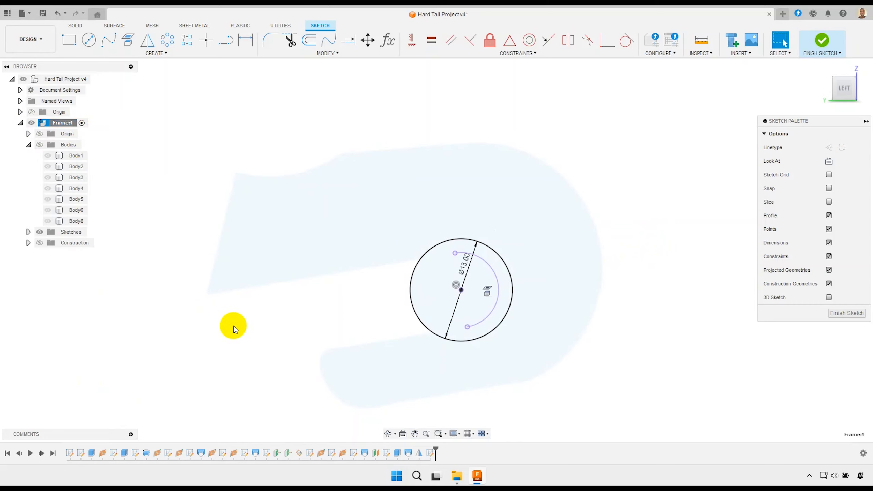
left_click(821, 41)
right_click(68, 124)
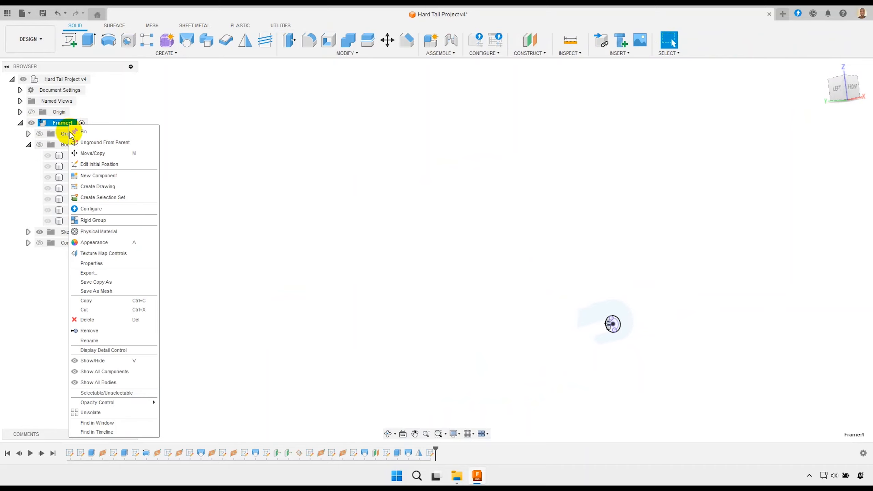
left_click(92, 396)
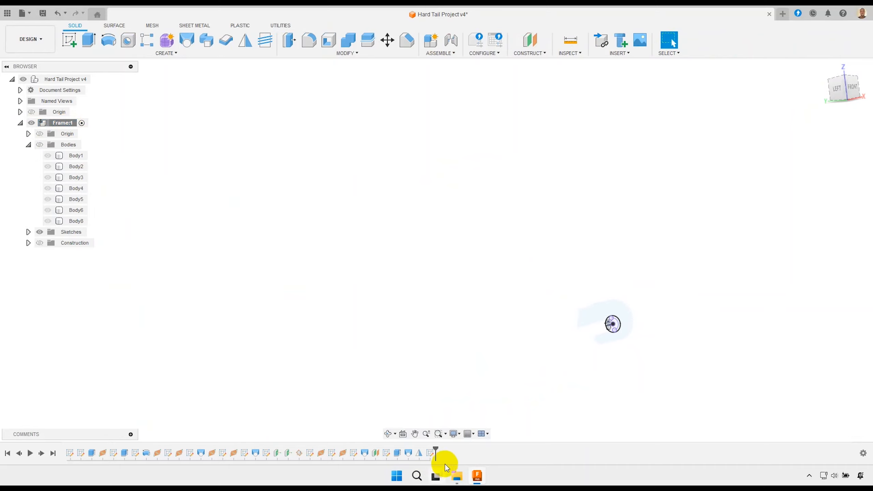
Reopen the dropout sketch for editing and move the circle's diameter dimension outside the dropout outline
double_click(431, 452)
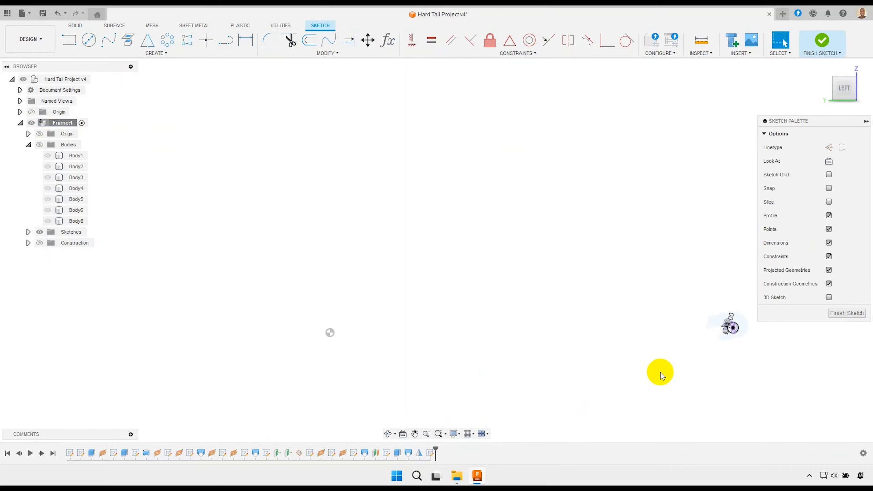
middle_click_drag(660, 370, 468, 366)
scroll(532, 335, "up", 5)
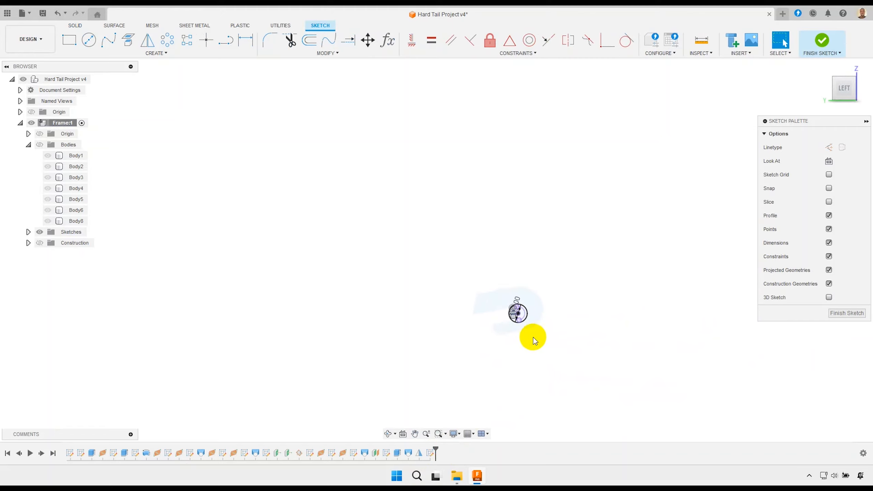
scroll(569, 325, "up", 6)
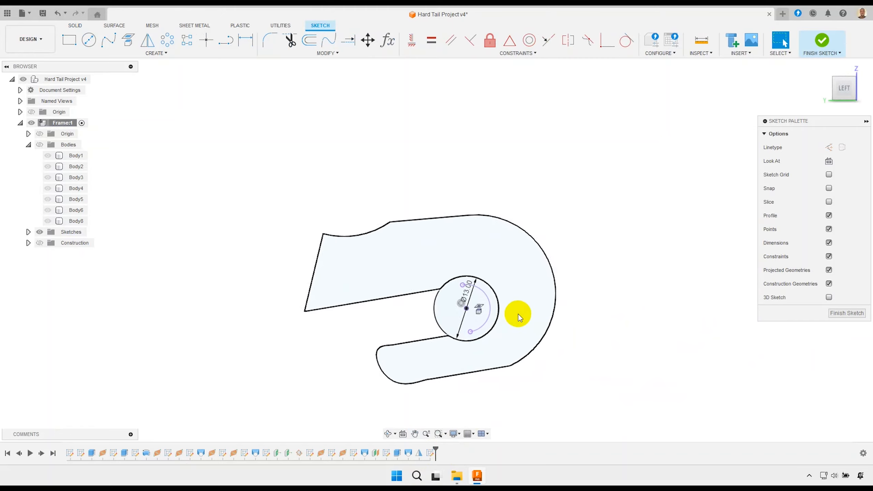
left_click_drag(456, 290, 613, 280)
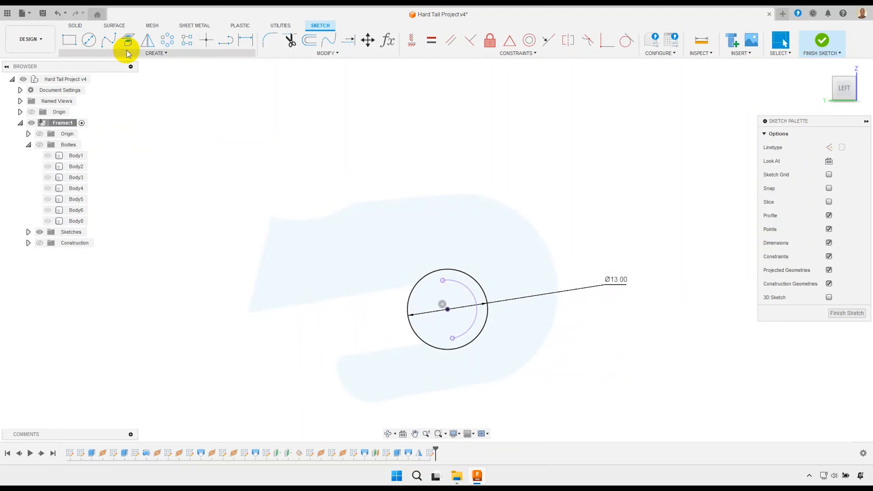
Draw a vertical line upward and an angled line about 25 mm long up to its right, both from the circle's centre
left_click(229, 41)
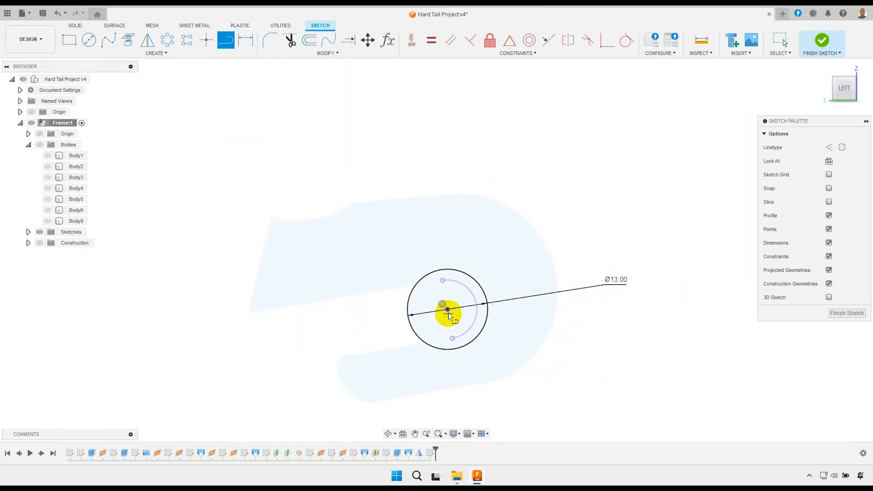
left_click(448, 310)
left_click(447, 153)
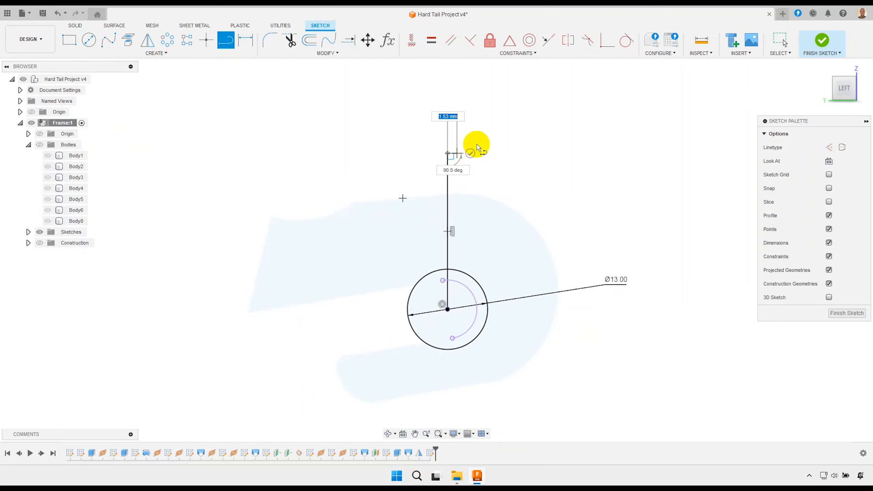
right_click(480, 141)
left_click(483, 115)
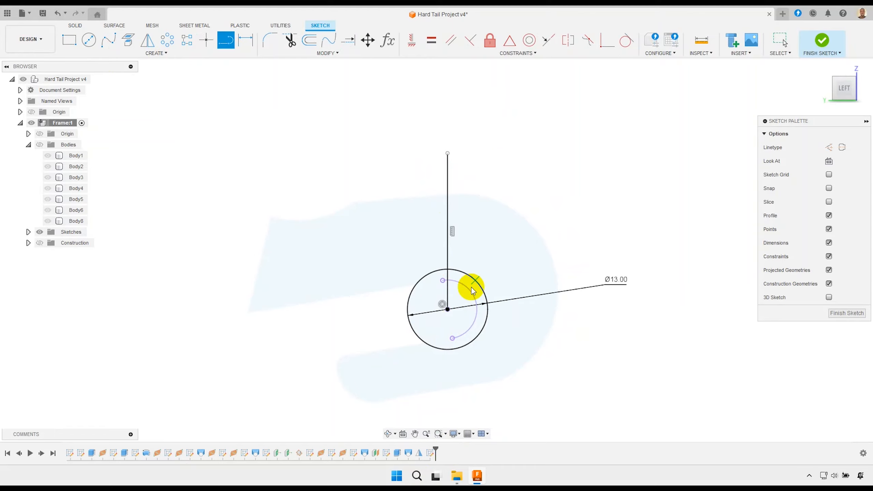
left_click(447, 309)
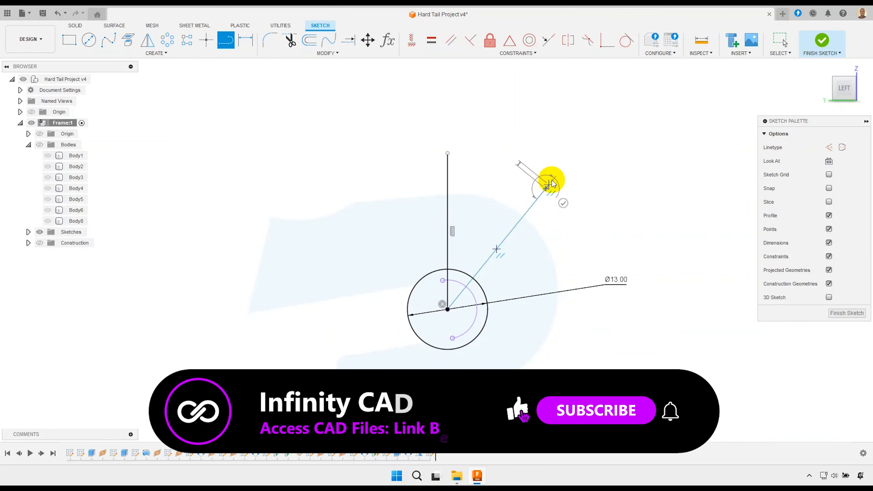
right_click(560, 163)
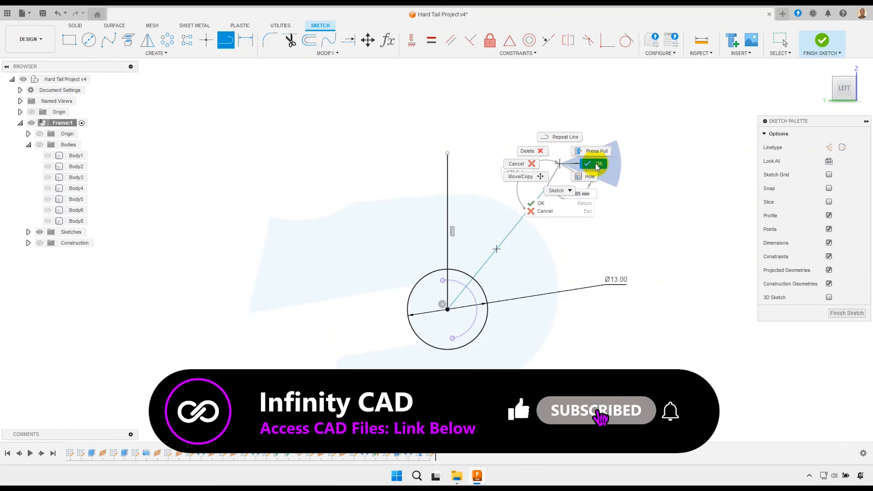
left_click(594, 163)
Convert the vertical and angled lines to construction geometry and constrain them to equal length
left_click_drag(575, 195, 439, 137)
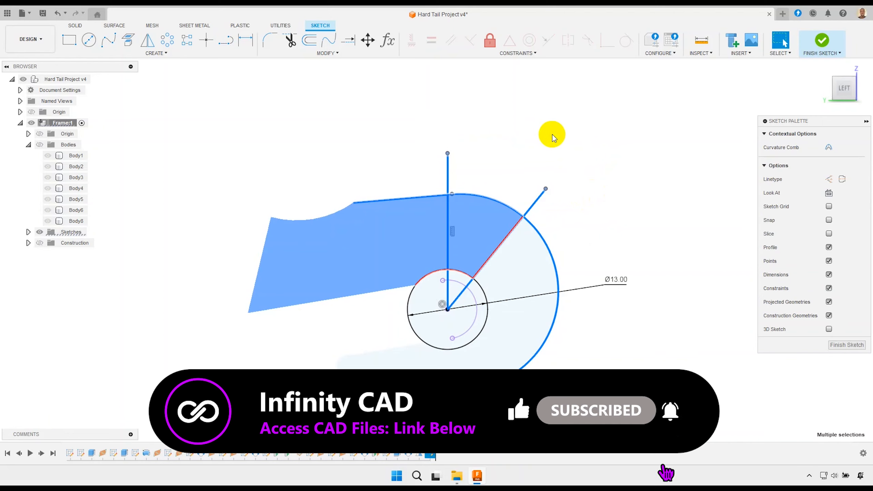
left_click(828, 179)
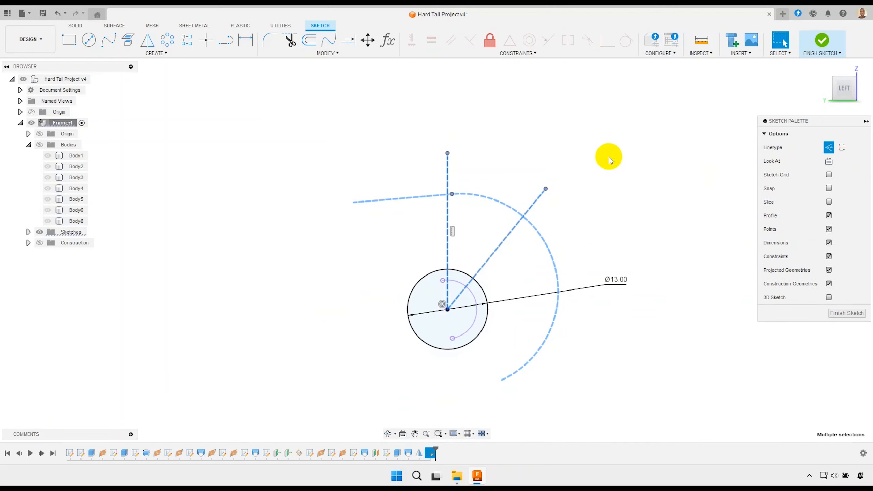
left_click(585, 156)
scroll(509, 168, "up", 2)
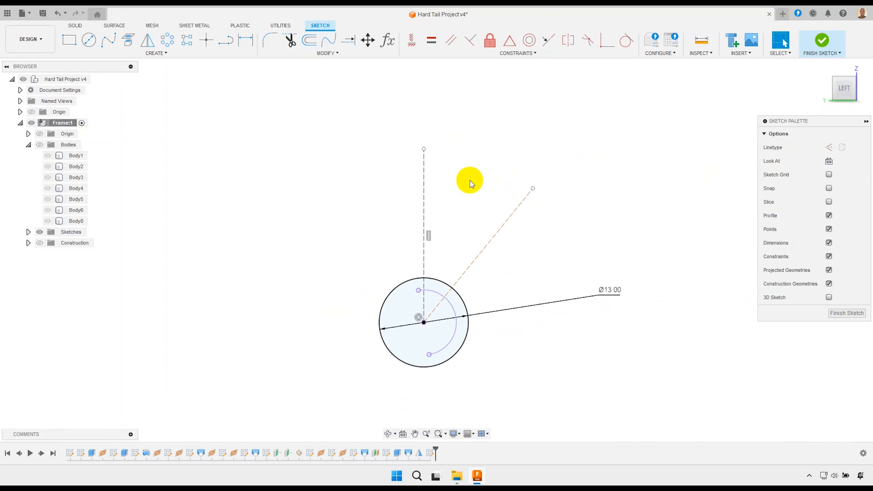
left_click(513, 213)
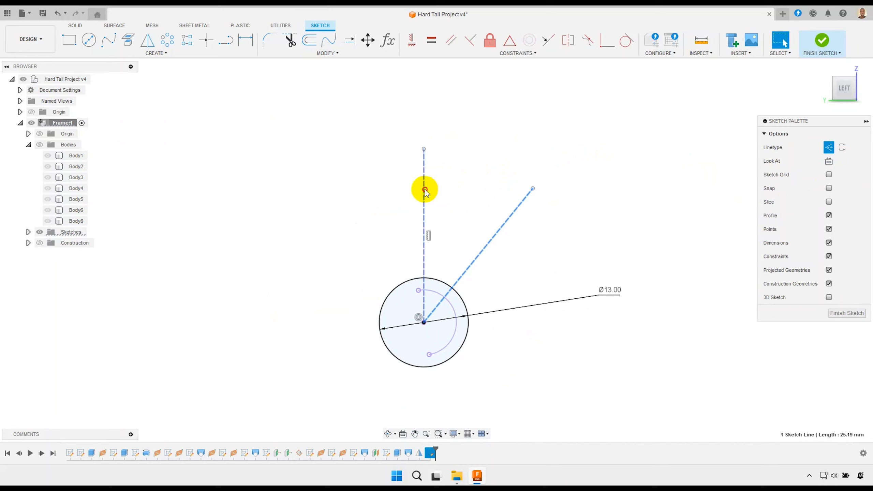
left_click(425, 190, "shift")
left_click(432, 41)
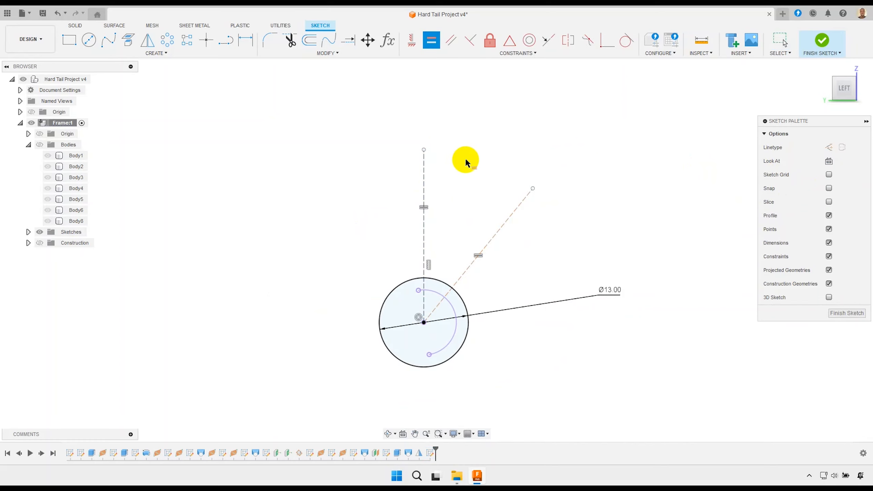
Dimension the angle between the vertical and angled construction lines as 44 degrees
left_click(244, 40)
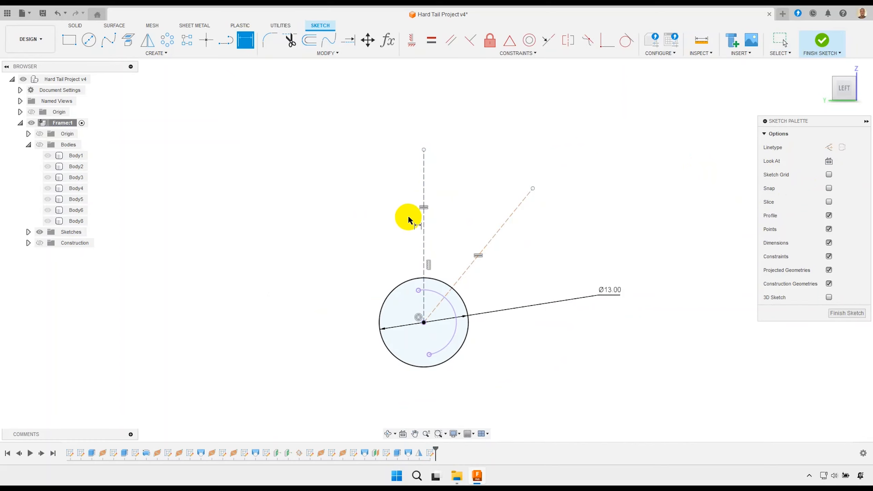
left_click(425, 230)
left_click(484, 240)
left_click(473, 242)
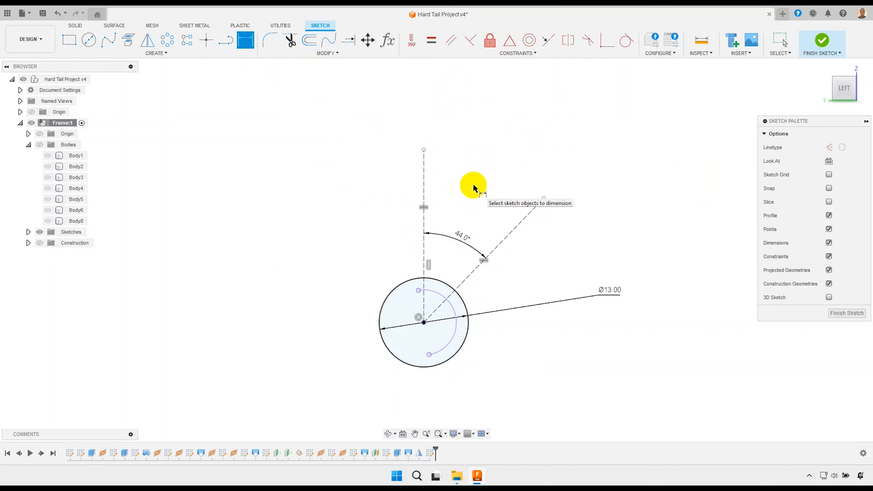
right_click(458, 194)
left_click(428, 194)
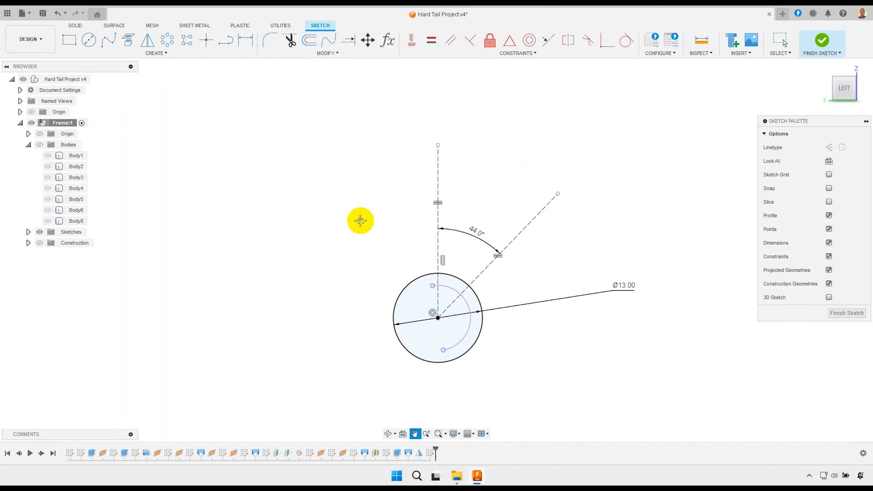
Draw a line about 8 mm long outward from the circle's edge along the angled construction line
scroll(374, 201, "up", 3)
left_click(226, 40)
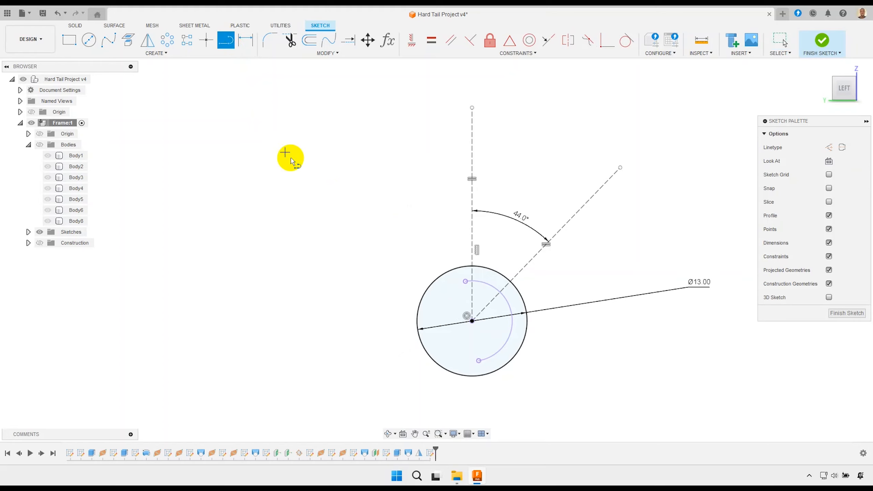
left_click(511, 281)
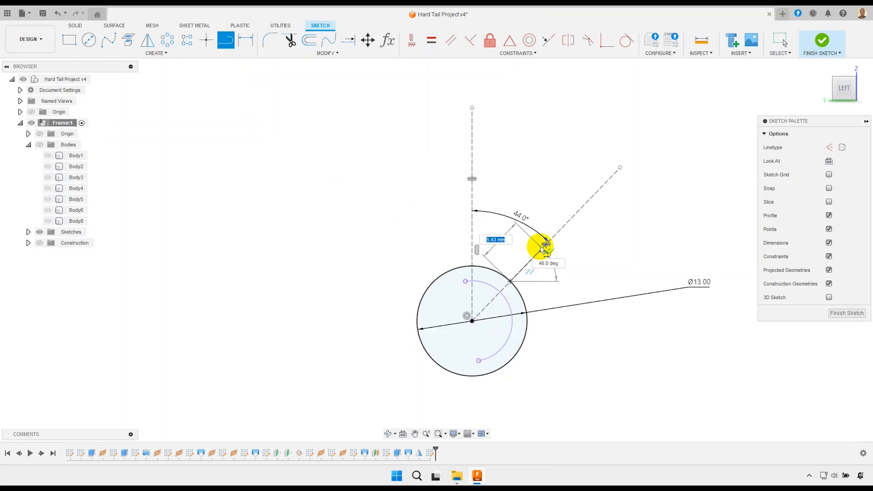
double_click(556, 234)
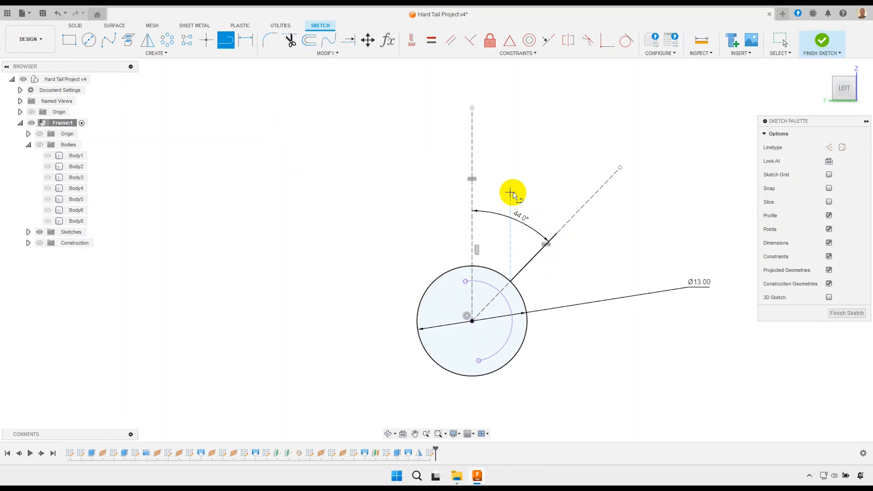
From that line's outer end, draw three perpendicular sides, the upper-left about 23 mm and lower-left about 24 mm, plus a short line back to the circle
left_click(556, 234)
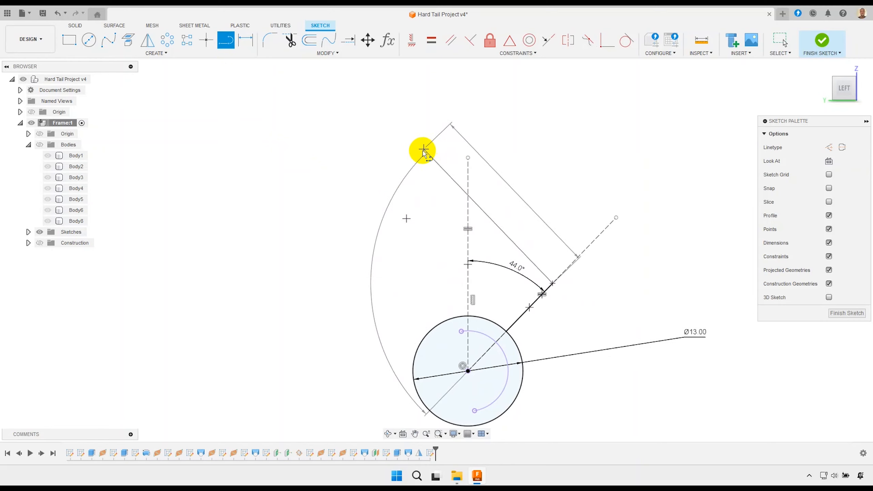
left_click(424, 150)
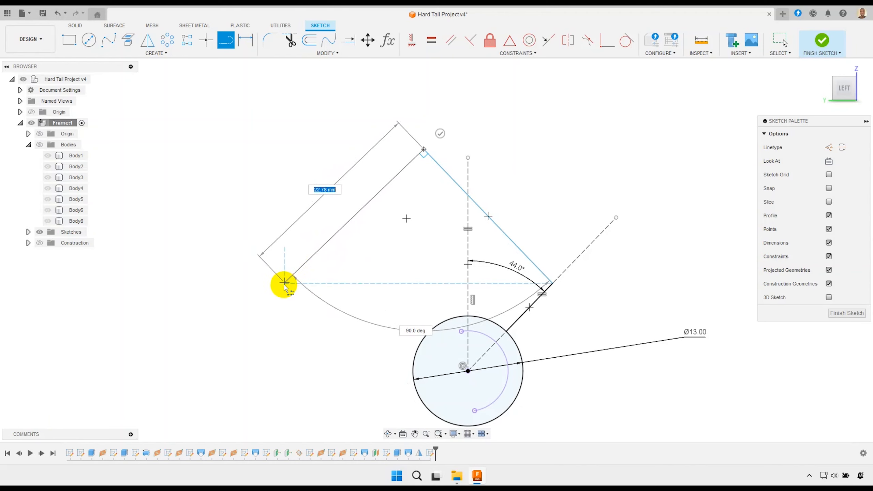
left_click(285, 282)
middle_click_drag(292, 331, 287, 239)
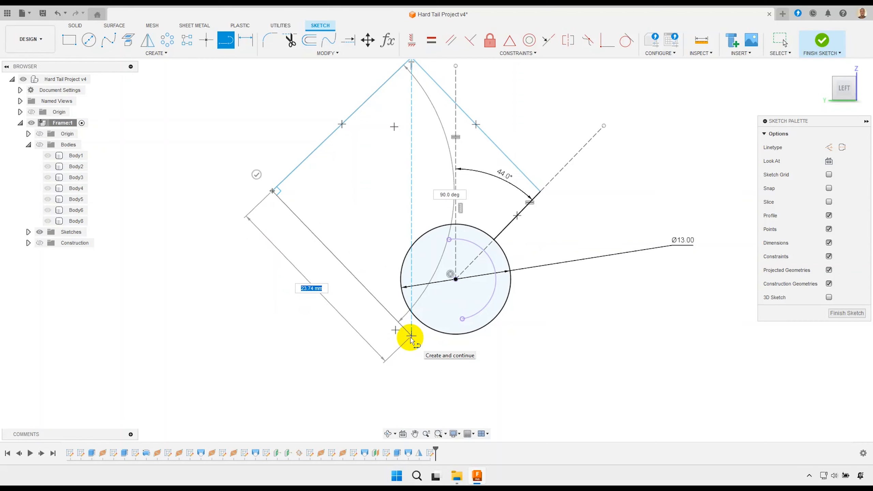
left_click(410, 337)
scroll(413, 333, "up", 5)
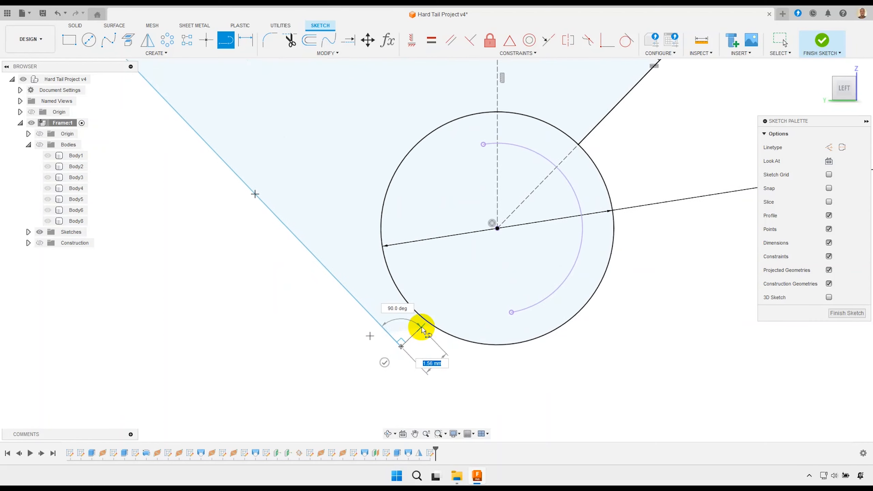
right_click(426, 322)
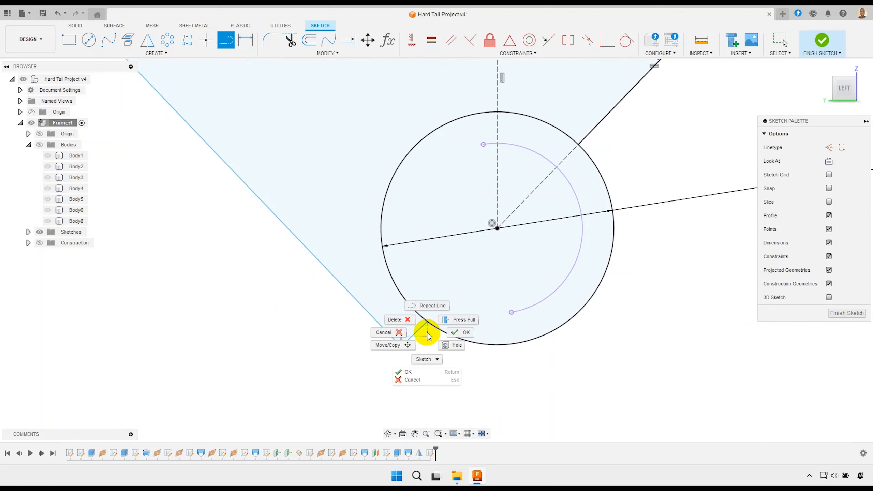
left_click(458, 332)
Constrain both short end lines of the outline to be collinear with the angled construction line
scroll(465, 306, "up", 2)
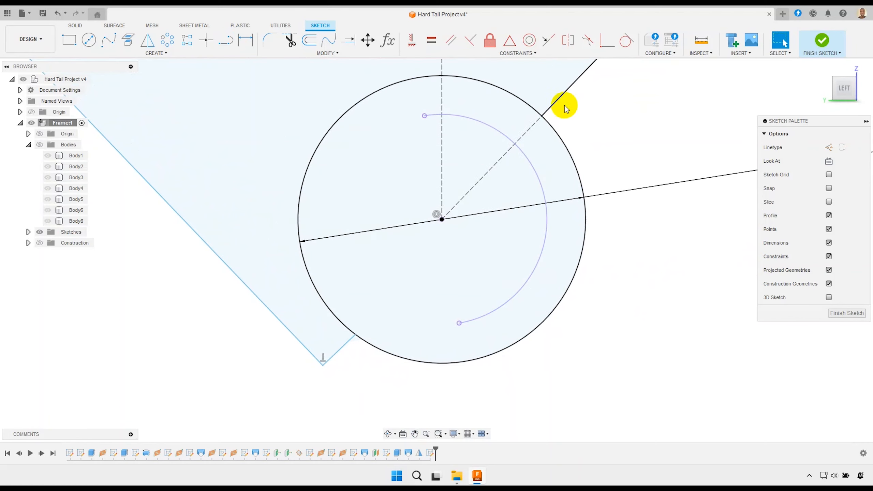
left_click(550, 43)
left_click(529, 128)
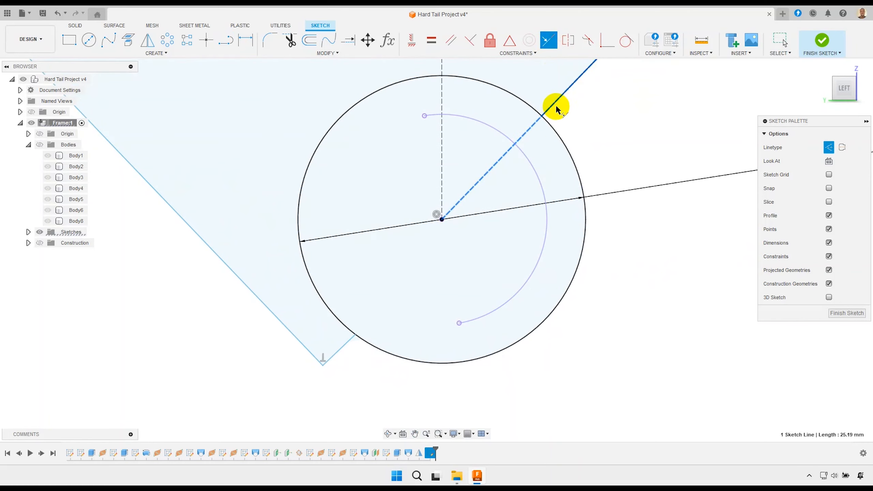
left_click(556, 108)
scroll(565, 152, "down", 3)
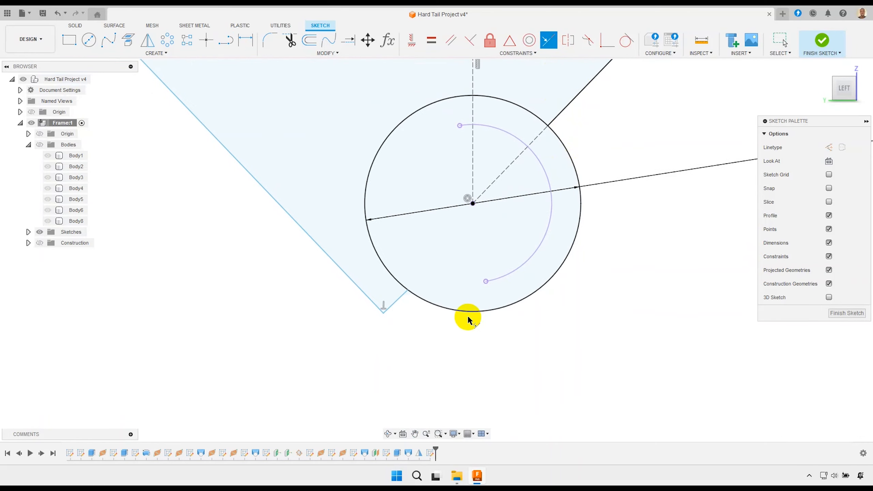
left_click(399, 303)
left_click(498, 178)
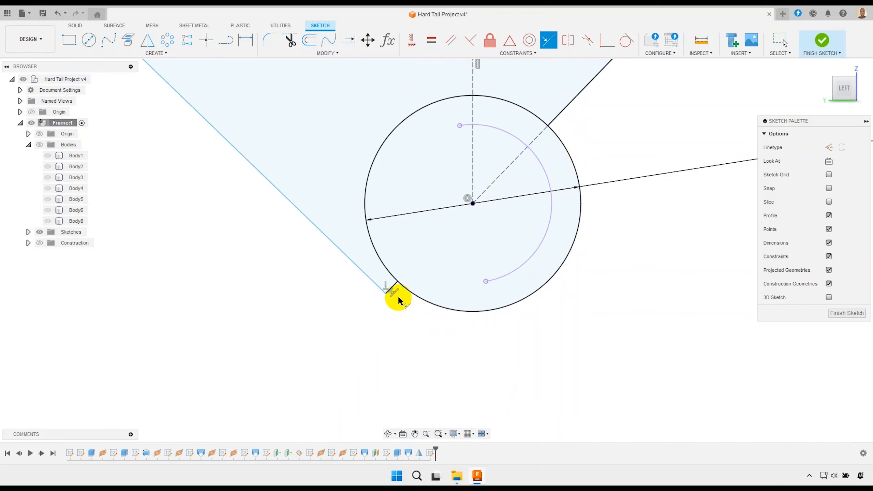
right_click(387, 318)
left_click(412, 317)
Constrain the two short end lines on opposite sides of the circle to equal length
scroll(398, 276, "up", 2)
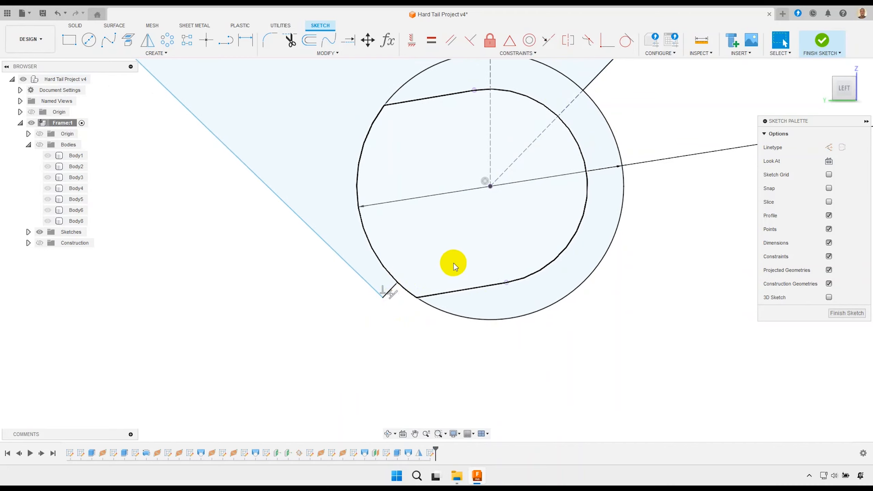
middle_click_drag(454, 264, 399, 318)
middle_click_drag(486, 244, 468, 277)
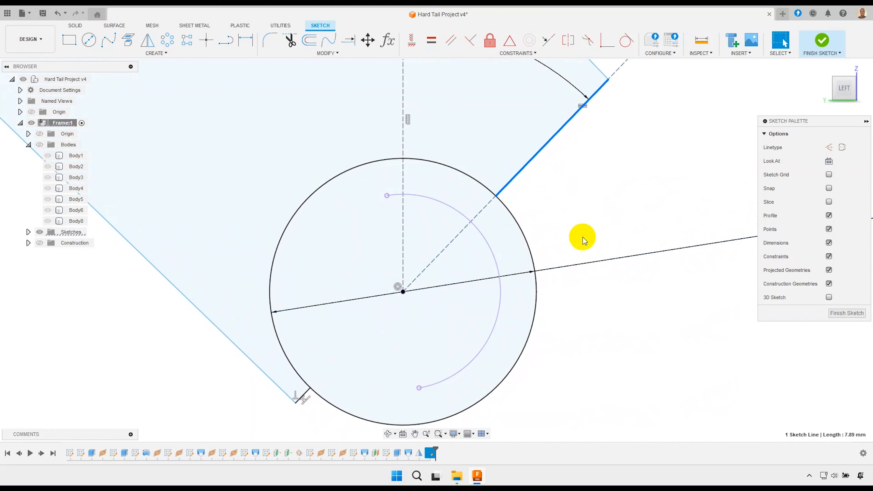
scroll(314, 412, "up", 3)
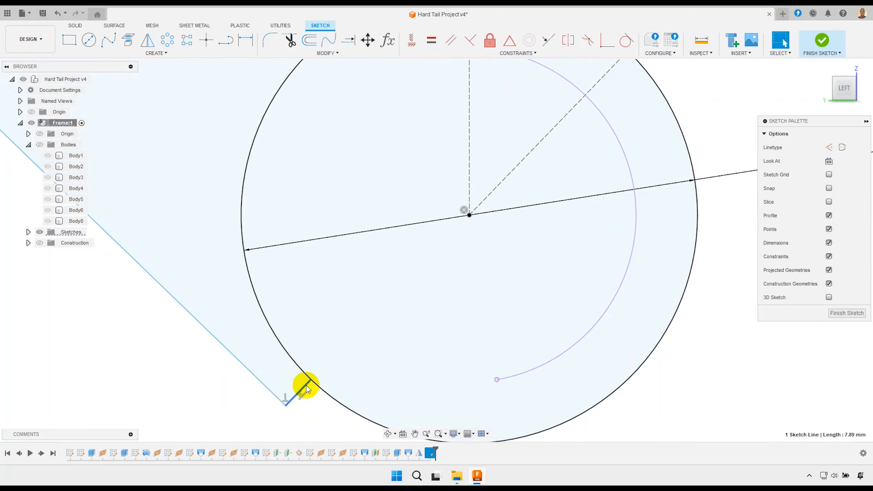
right_click(360, 323)
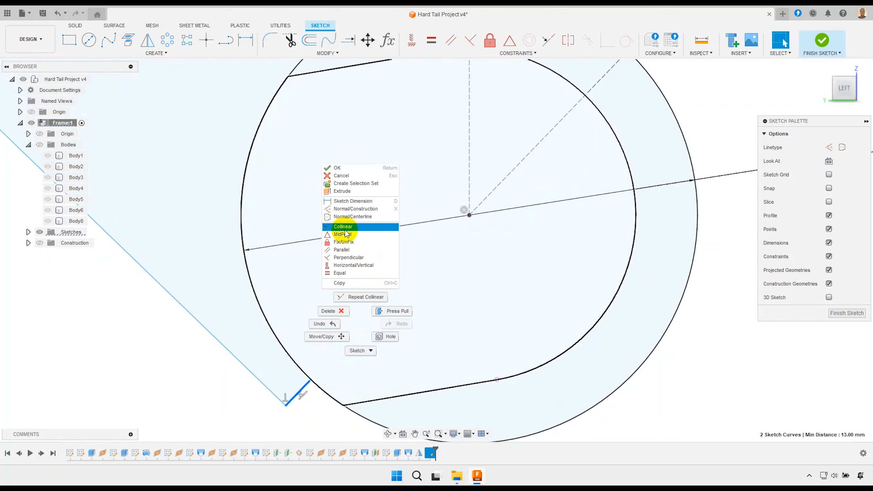
left_click(340, 272)
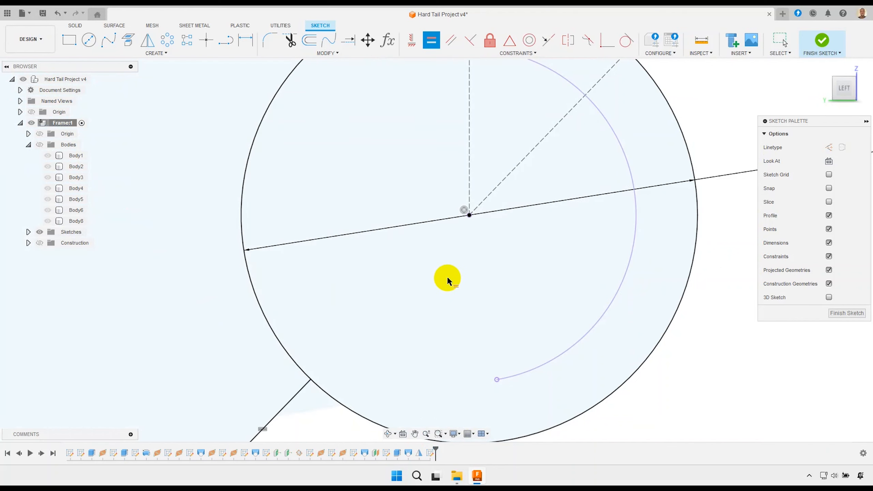
Dimension the short line below the circle as 4.75 mm
scroll(450, 276, "down", 6)
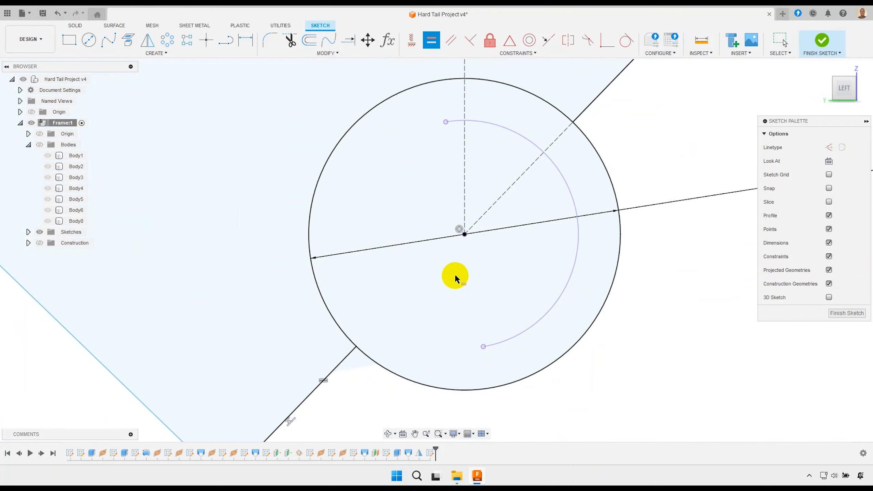
left_click(246, 44)
left_click(386, 337)
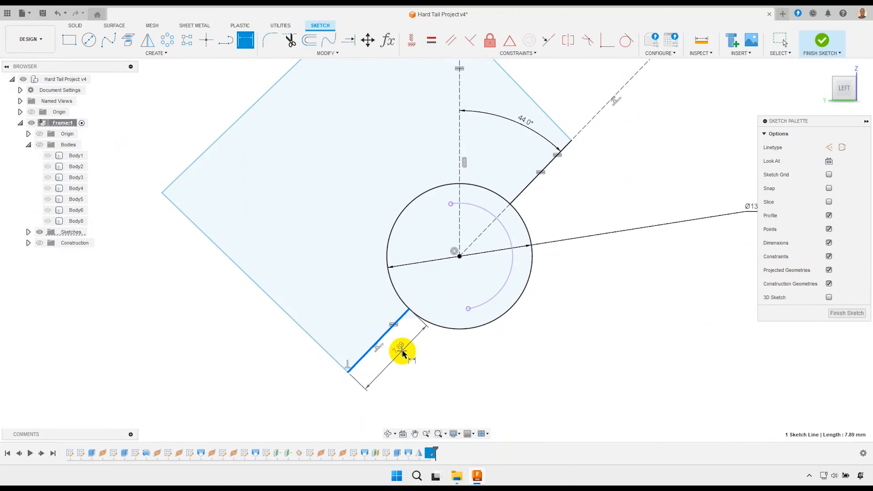
left_click(440, 361)
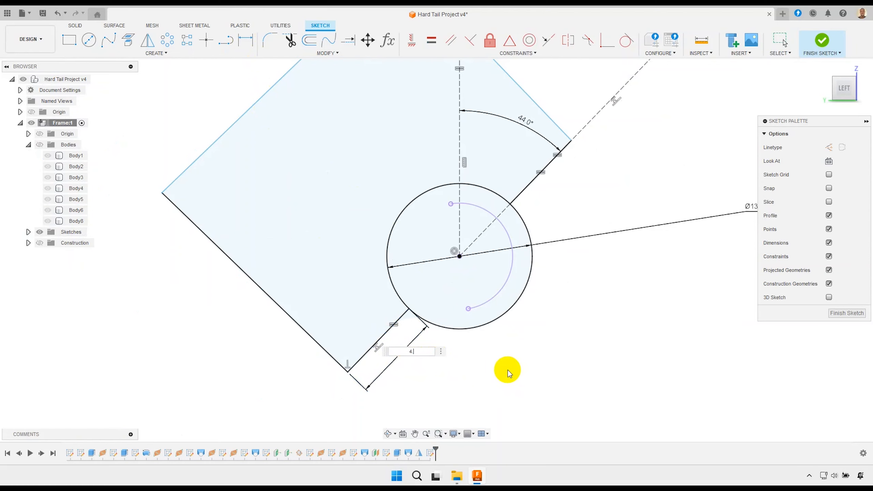
key("Return")
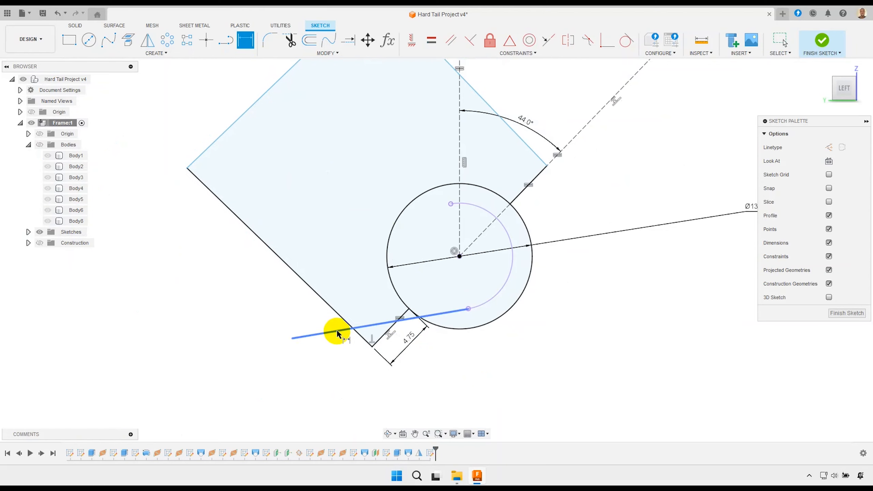
Dimension the outline's long lower-left side as 25 mm
left_click(337, 314)
left_click(242, 323)
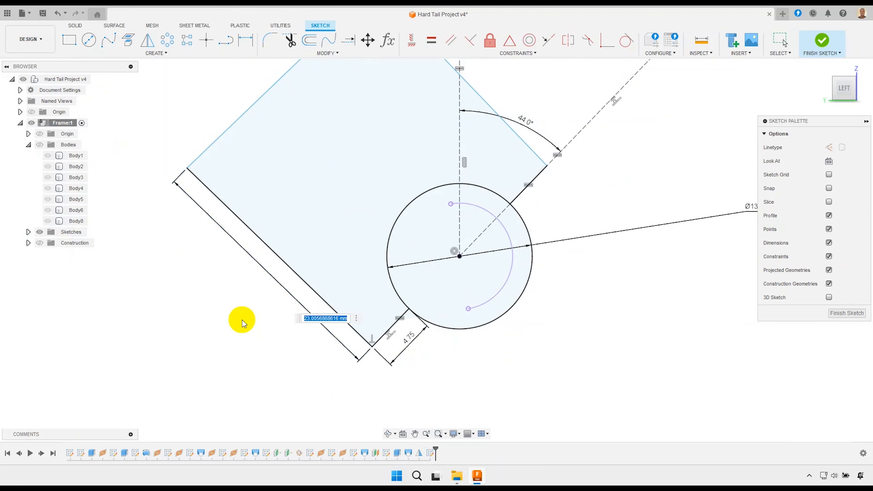
key("Return")
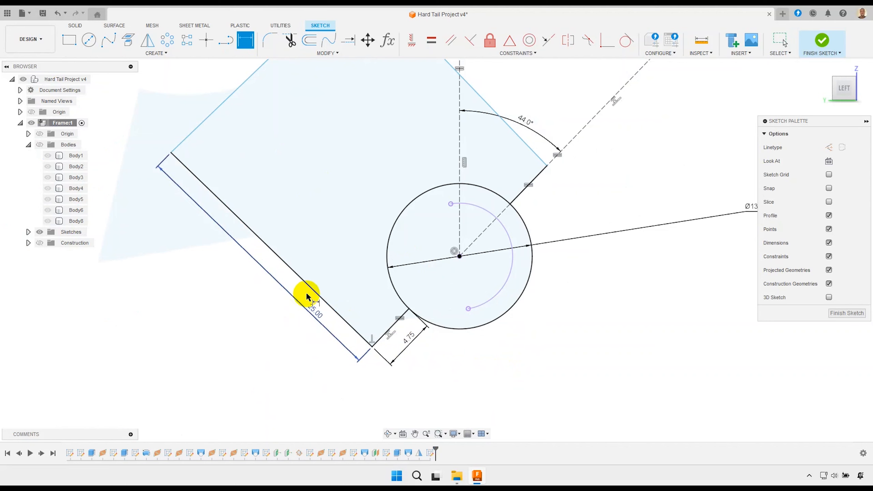
Dimension the outline's upper-left side as 22 mm and leave the dimension command
scroll(345, 280, "down", 2)
middle_click_drag(343, 217, 356, 277)
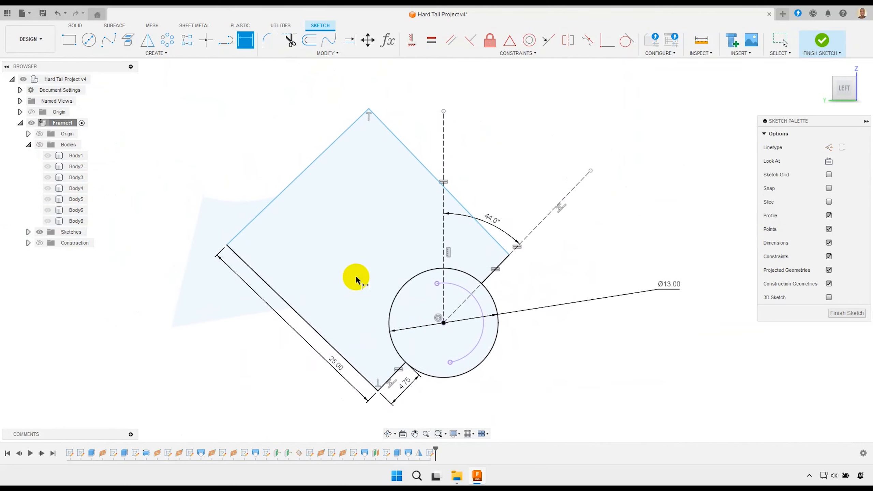
left_click(300, 171)
left_click(292, 156)
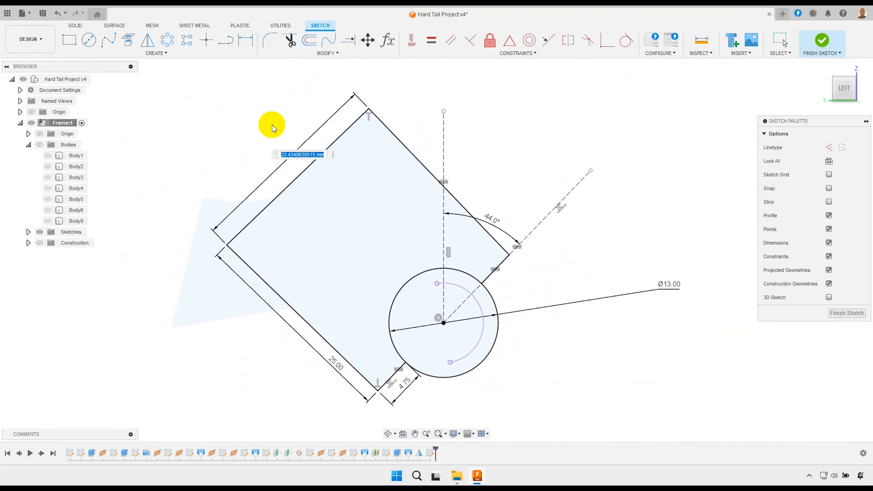
type("22")
key("Return")
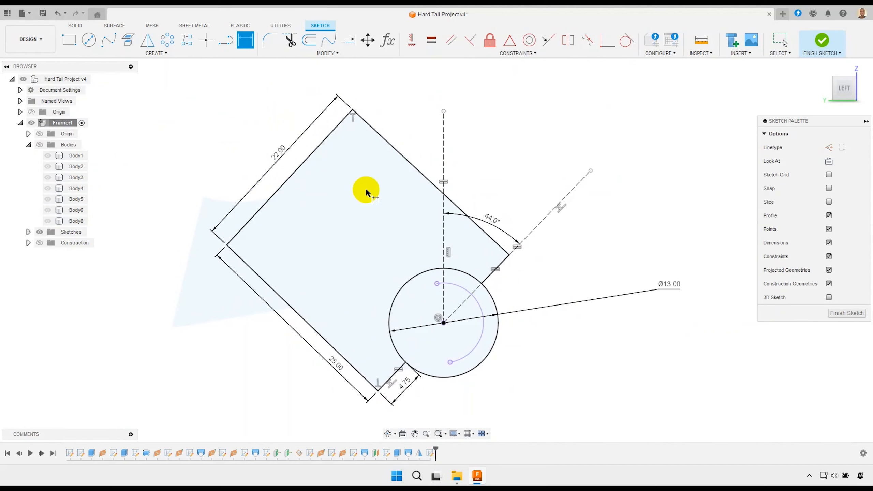
right_click(483, 169)
left_click(442, 169)
Try to constrain the outline's upper-right side perpendicular to the short line above the circle
scroll(486, 231, "up", 2)
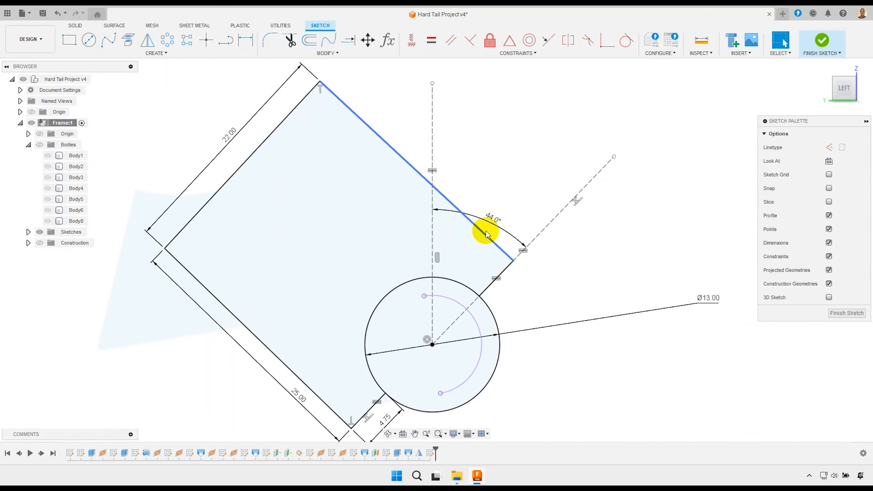
scroll(486, 233, "up", 4)
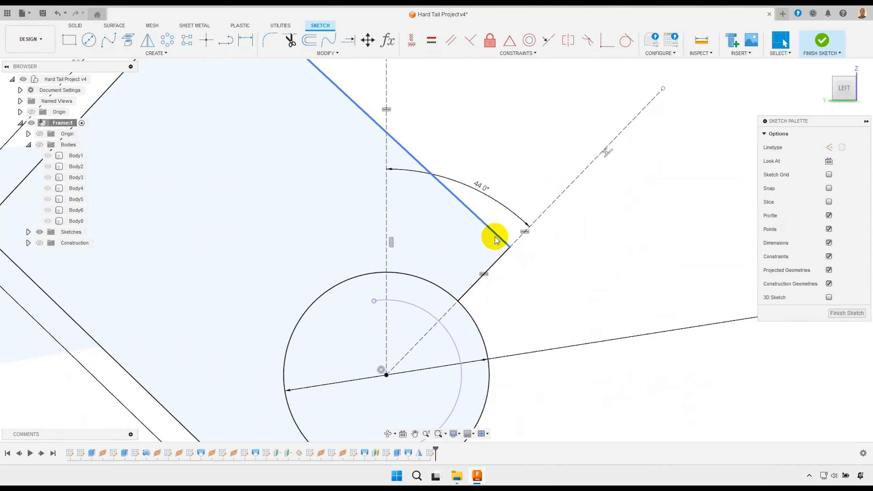
scroll(495, 238, "up", 1)
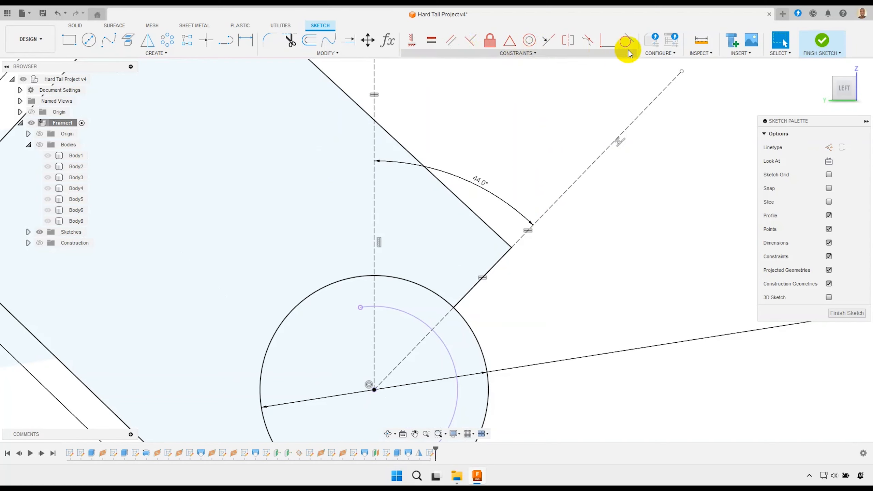
left_click(531, 53)
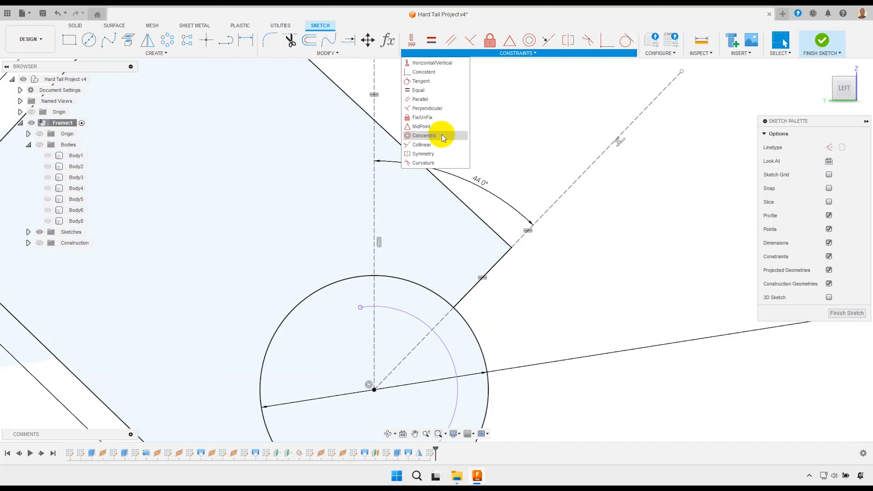
left_click(427, 109)
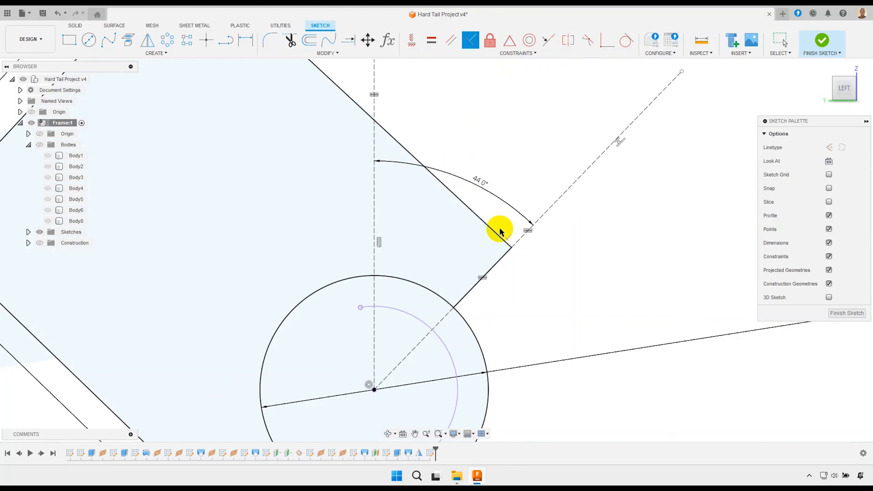
left_click(499, 250)
left_click(501, 258)
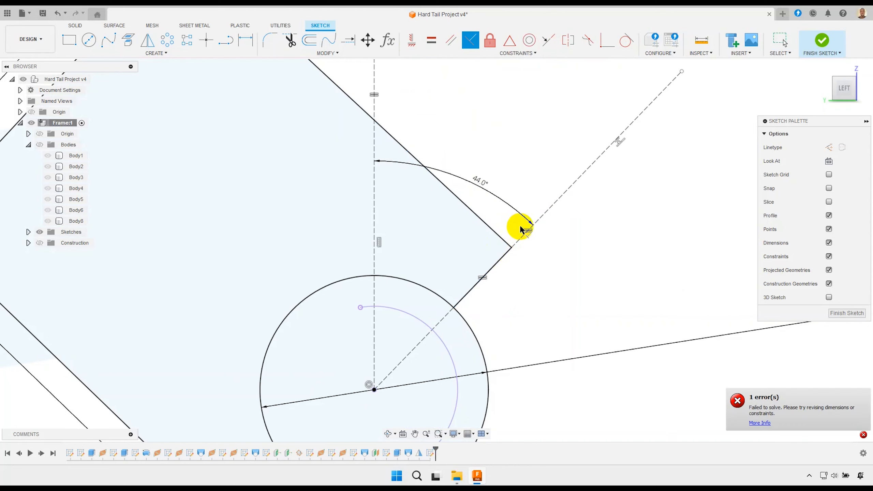
Try to constrain the 22 mm side perpendicular to the 25 mm side, and leave the constraint command
scroll(526, 220, "down", 3)
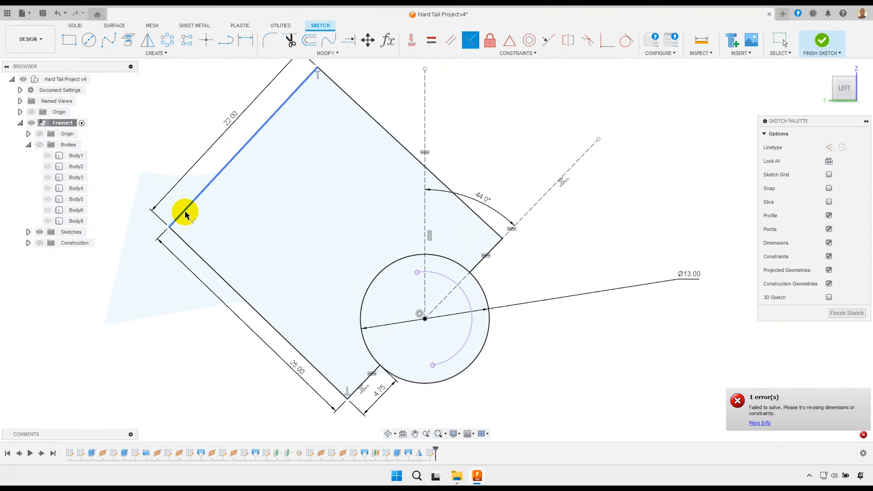
left_click(182, 213)
left_click(188, 243)
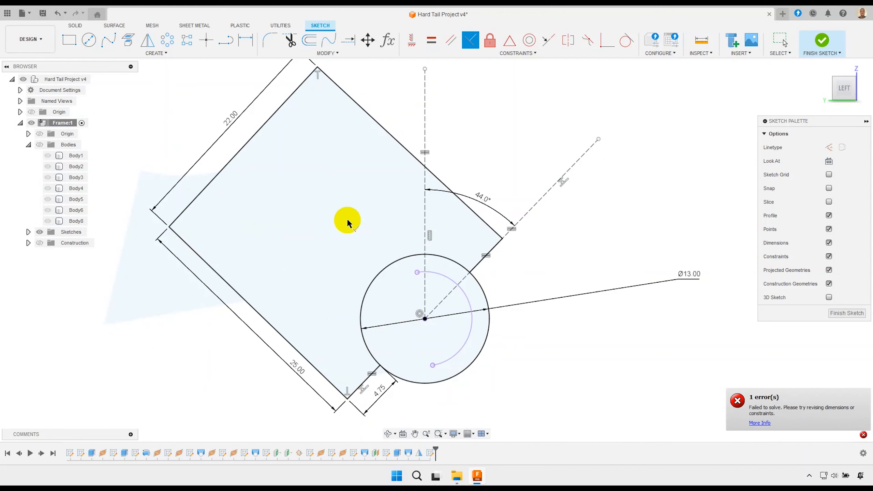
right_click(522, 137)
left_click(477, 138)
middle_click_drag(478, 140, 509, 185)
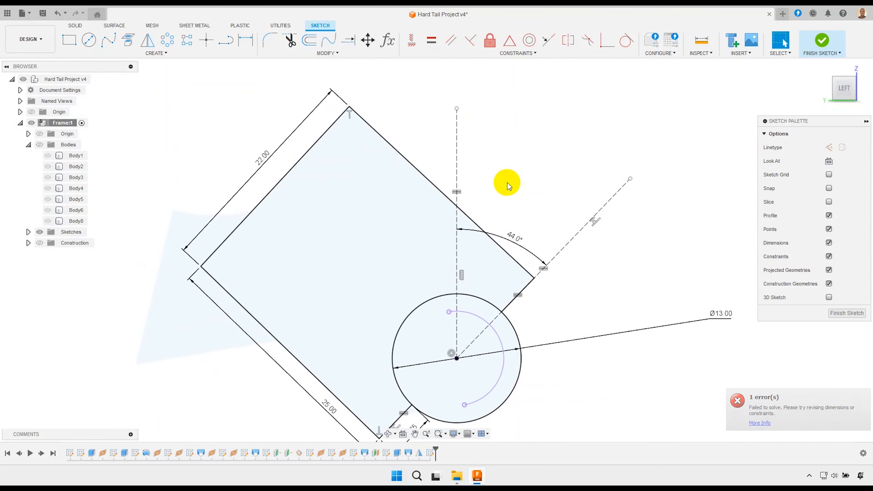
Finish the dropout sketch and show all the frame component's bodies
scroll(509, 185, "up", 2)
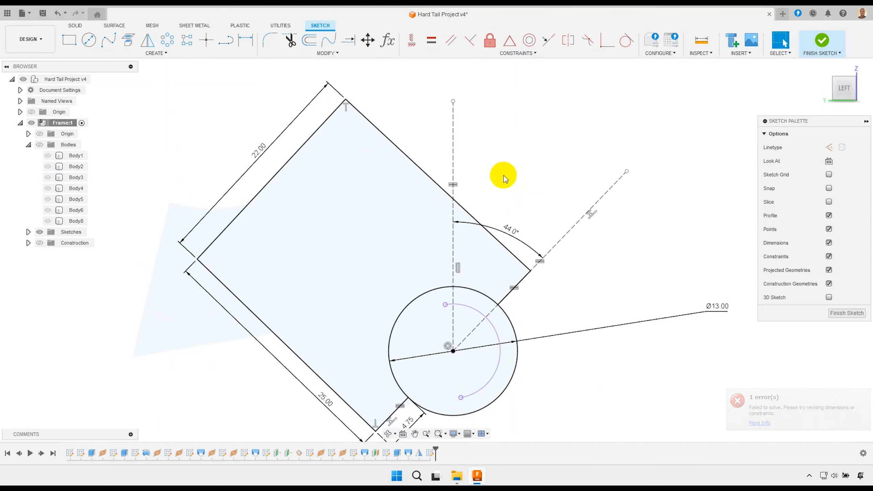
left_click(821, 41)
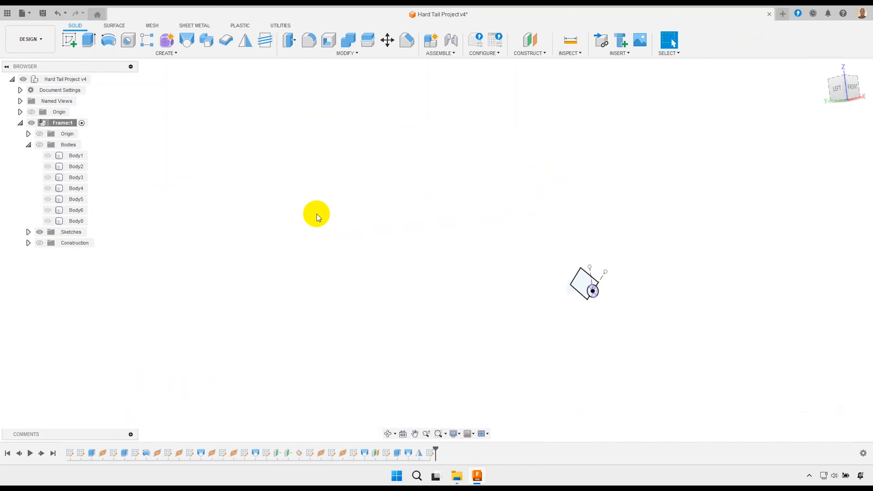
middle_click_drag(512, 256, 524, 256, "shift")
scroll(530, 269, "up", 10)
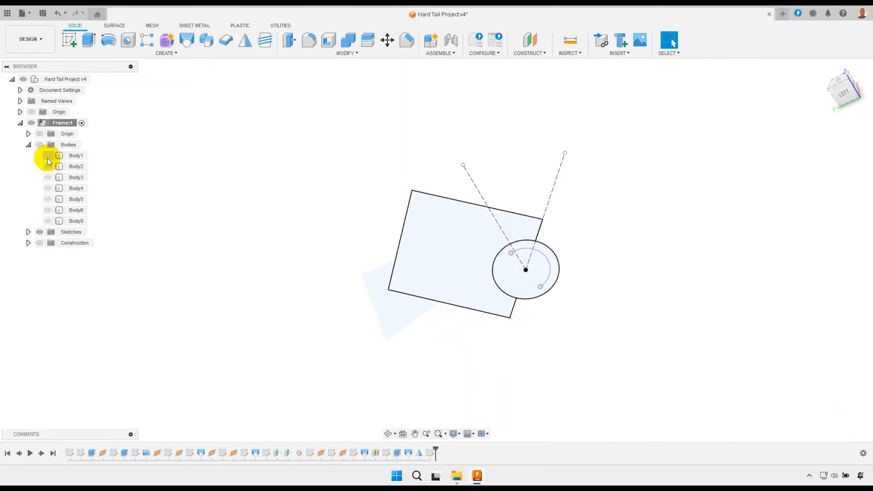
left_click(40, 146)
Start an extrusion of the three outline regions outside the 13 mm circle on the rear dropout
scroll(429, 195, "down", 8)
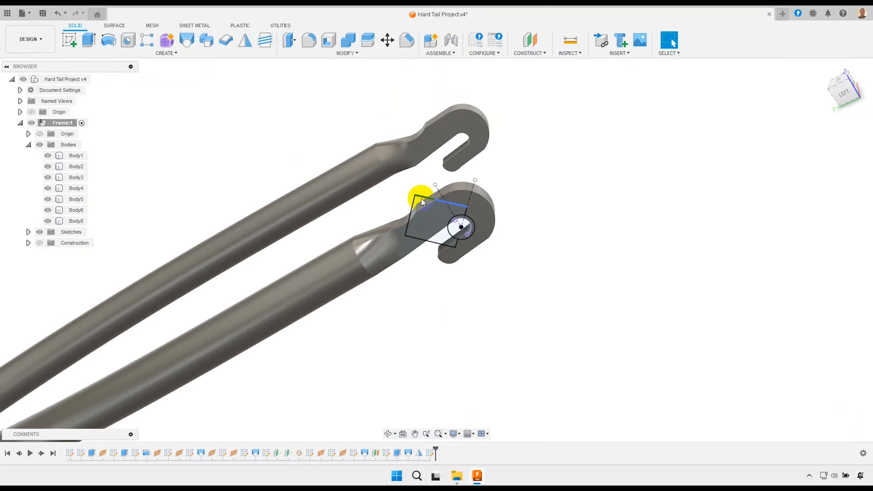
mouse_move(475, 198)
middle_mouse_down("shift")
mouse_move(442, 162)
mouse_move(452, 181)
mouse_move(472, 189)
mouse_move(443, 186)
mouse_move(462, 189)
middle_mouse_up("shift")
scroll(455, 198, "up", 10)
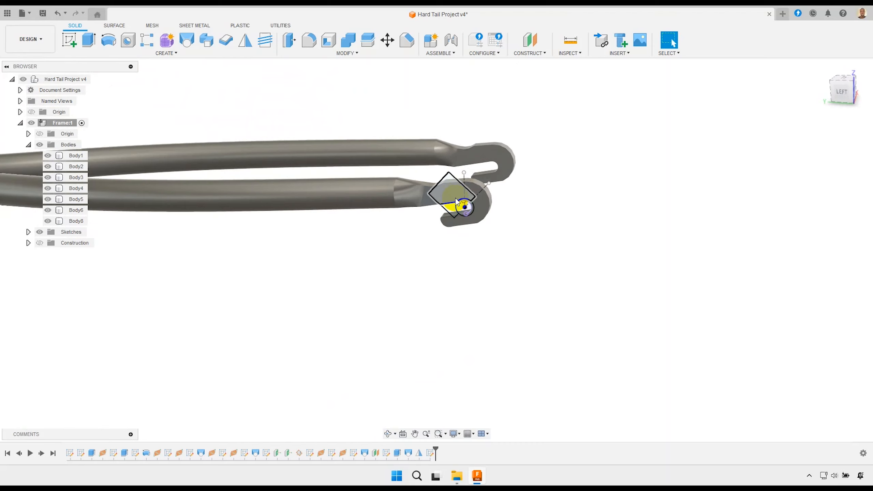
left_click(90, 41)
left_click(461, 226)
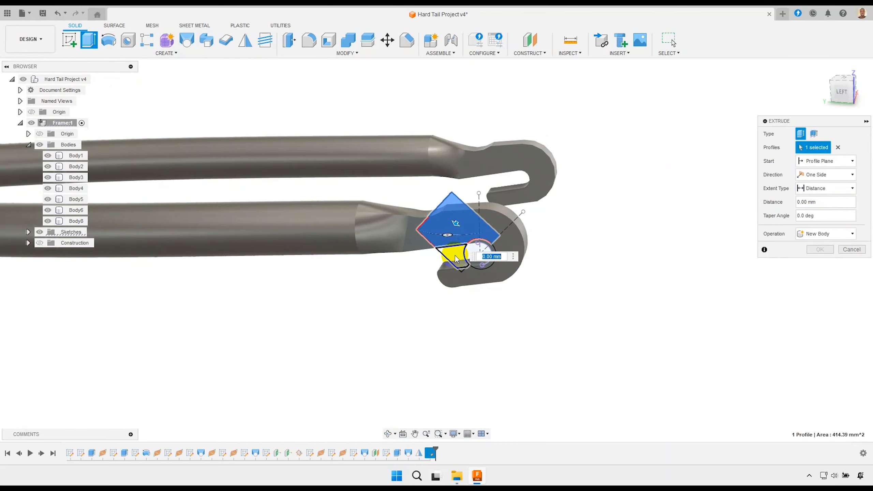
scroll(454, 256, "up", 2)
left_click(456, 260)
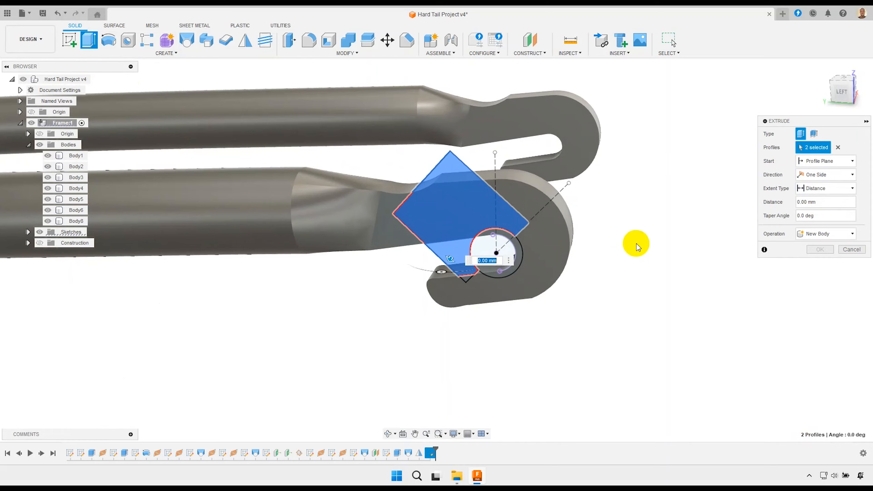
scroll(469, 284, "up", 5)
left_click(465, 270)
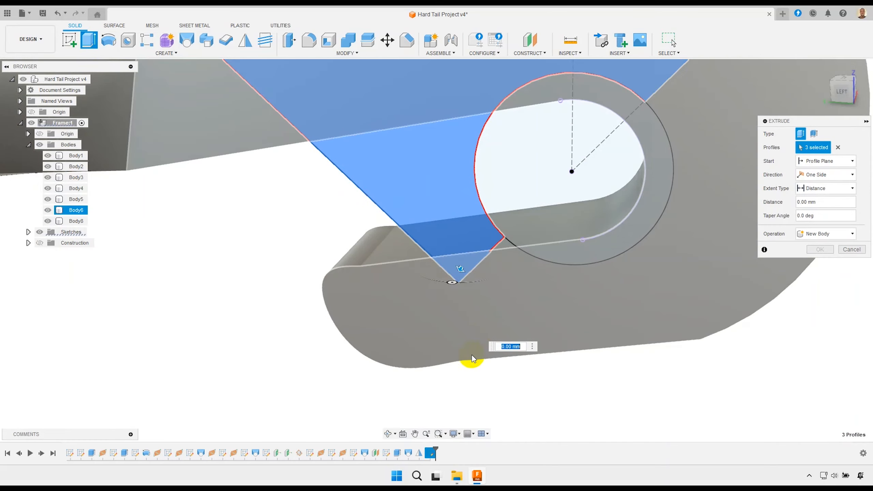
Extrude the selected dropout regions 8 mm to one side as a new body
type("8")
scroll(454, 357, "down", 5)
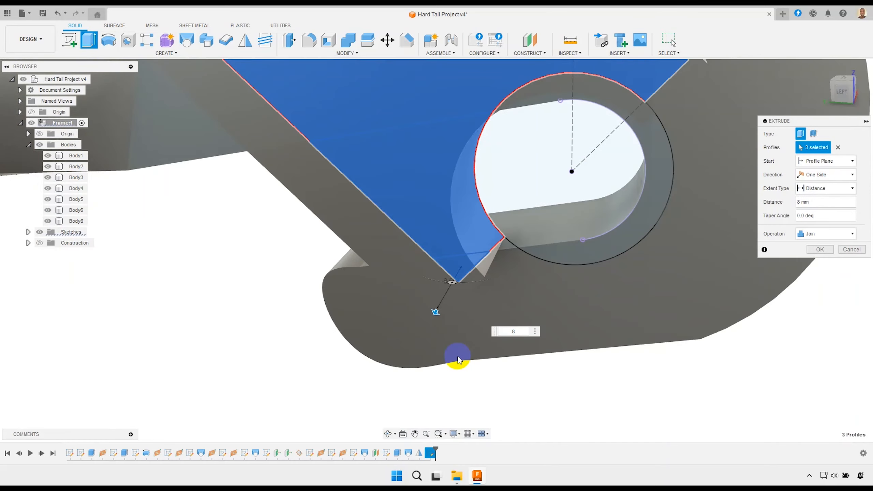
middle_click_drag(466, 244, 433, 237, "shift")
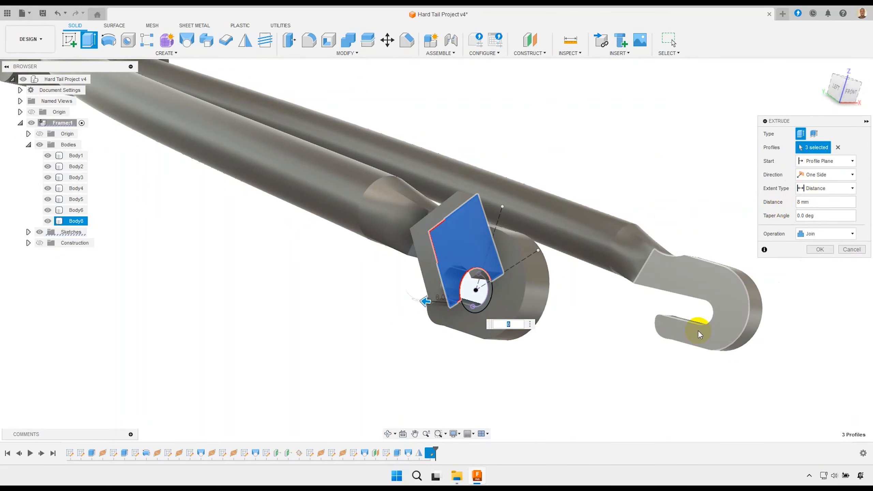
left_click(814, 234)
left_click(813, 235)
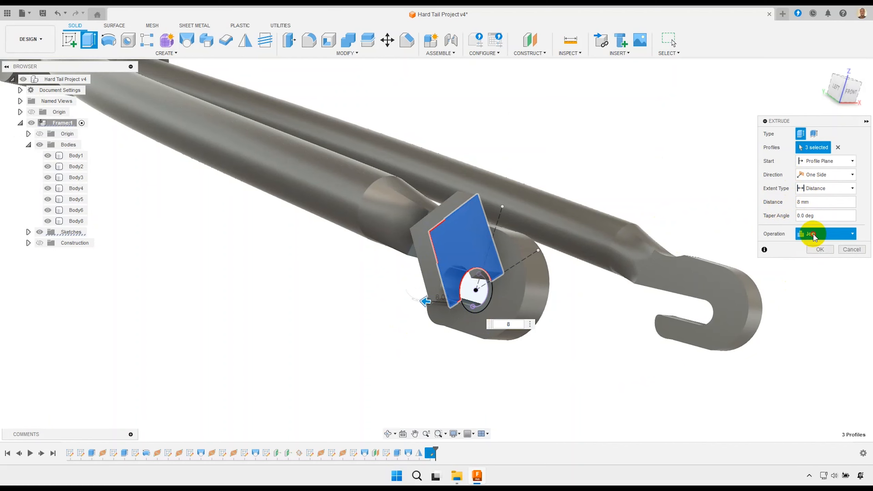
left_click(813, 234)
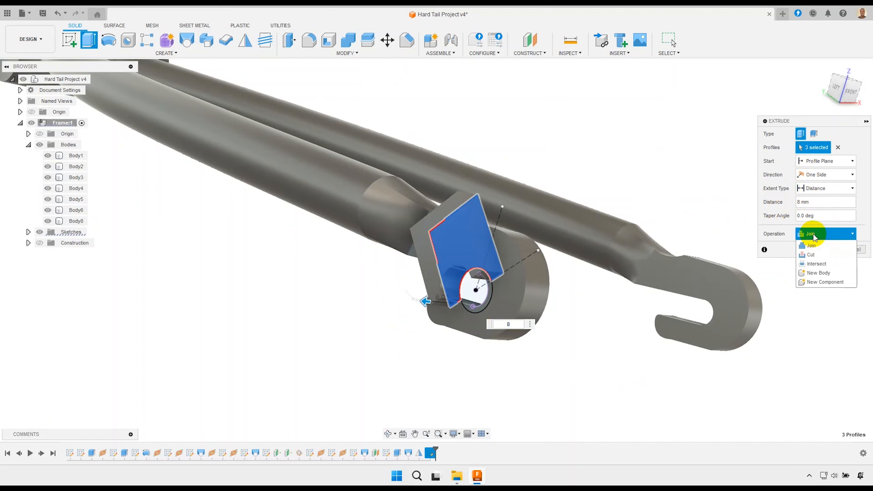
left_click(819, 277)
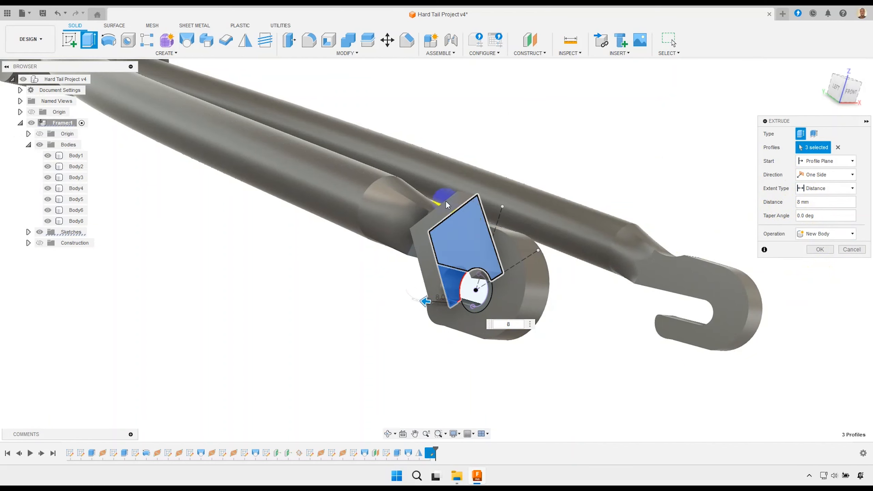
left_click(819, 250)
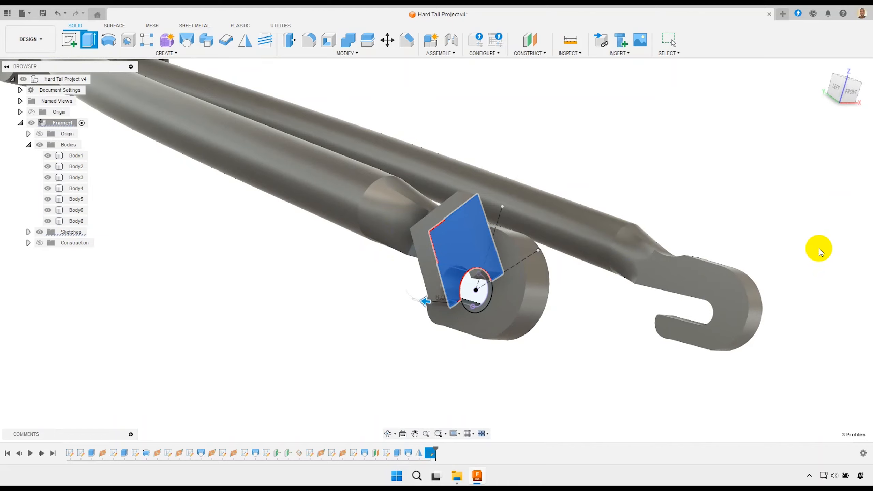
Show Sketch1 and Sketch9 of the frame component alongside the bodies
scroll(446, 228, "down", 8)
middle_click_drag(436, 229, 448, 255, "shift")
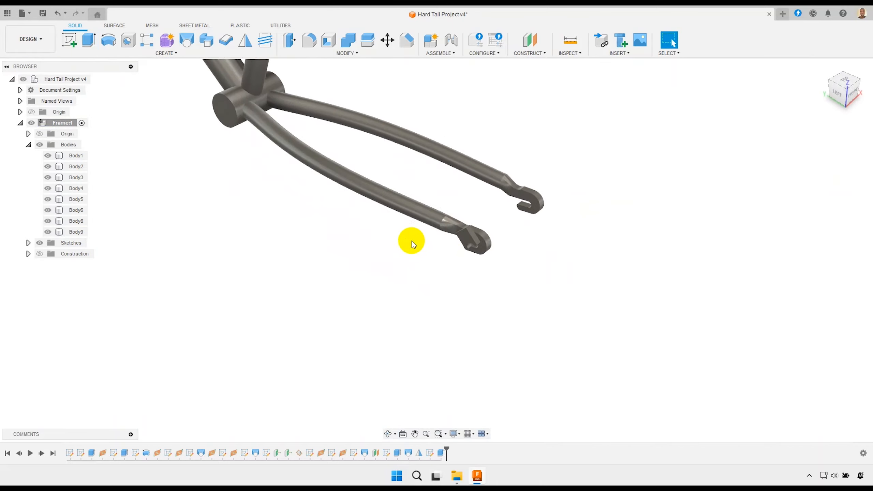
middle_click_drag(393, 226, 411, 312)
scroll(338, 247, "down", 2)
middle_click_drag(336, 244, 359, 293)
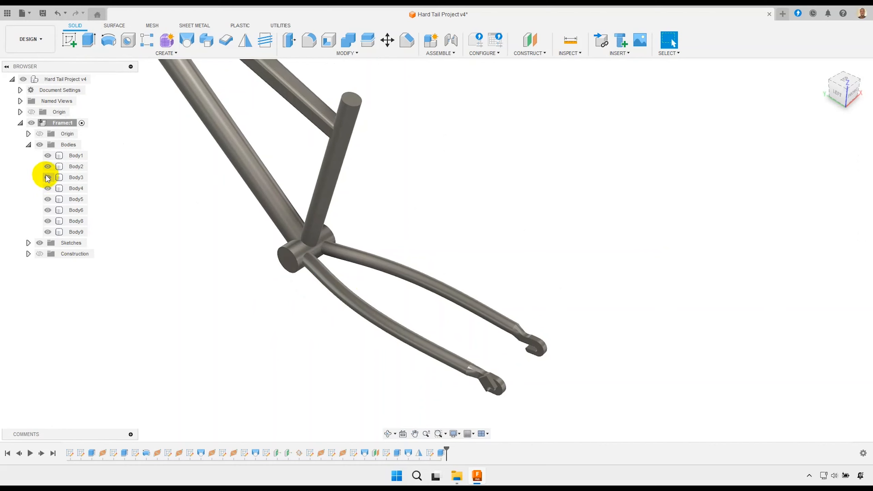
left_click(28, 243)
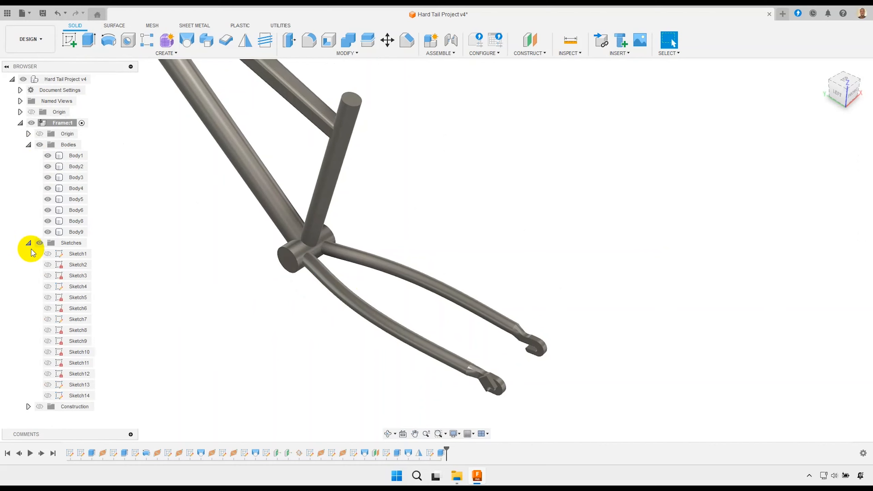
left_click(48, 253)
scroll(274, 269, "down", 1)
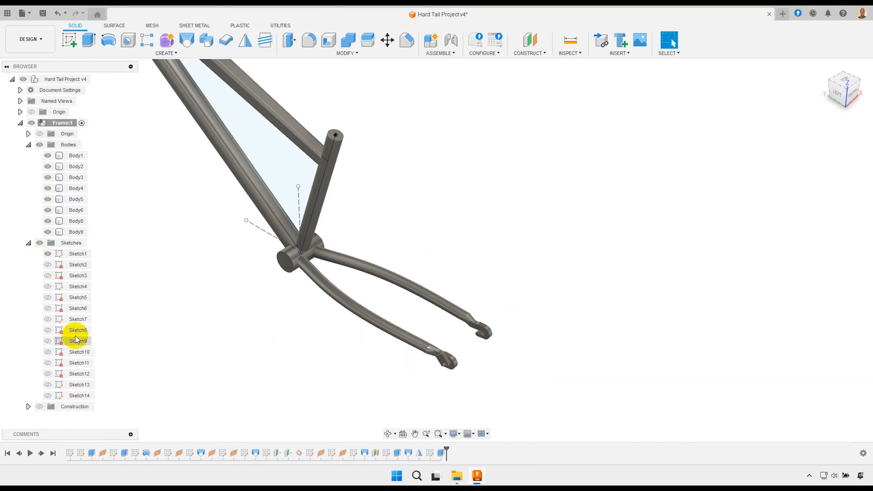
left_click(49, 351)
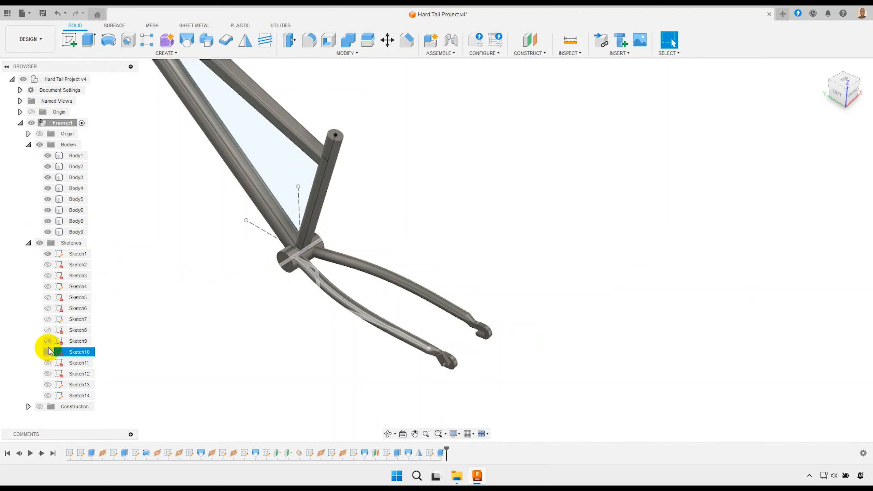
left_click(50, 341)
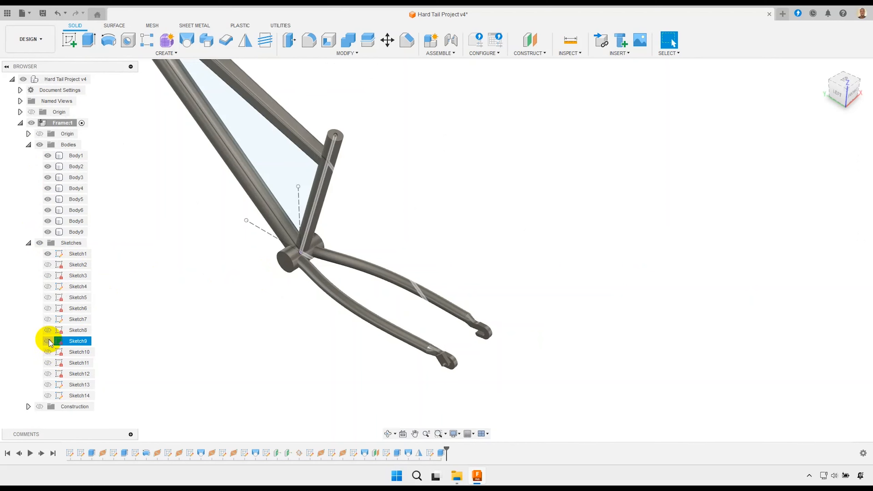
key("Escape")
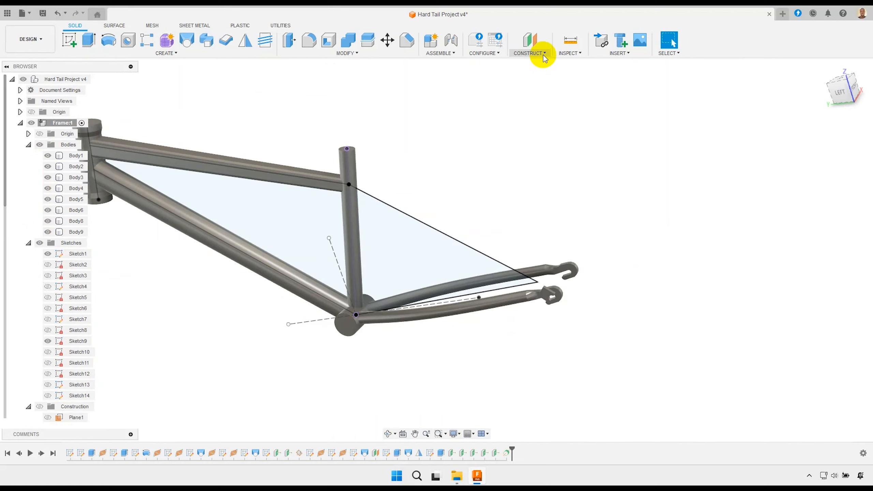
Create a construction axis perpendicular to the front-triangle profile of Sketch1 at the point where the top tube meets the seat tube
left_click(543, 55)
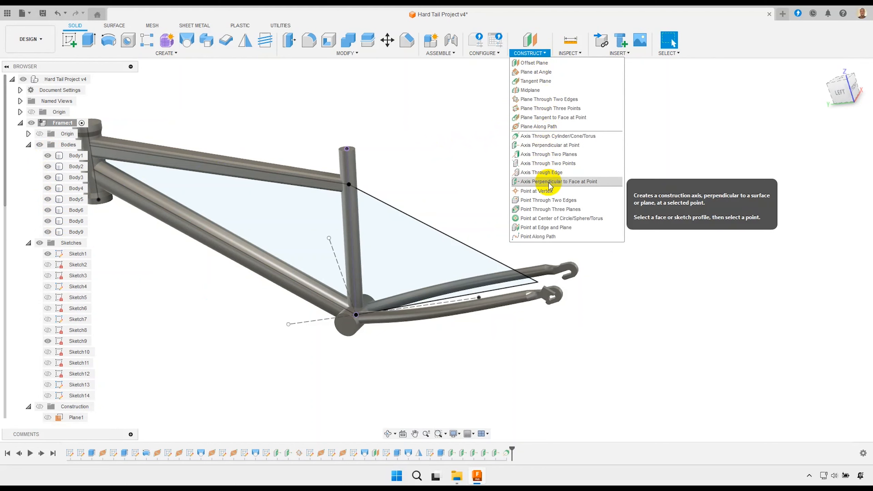
left_click(566, 182)
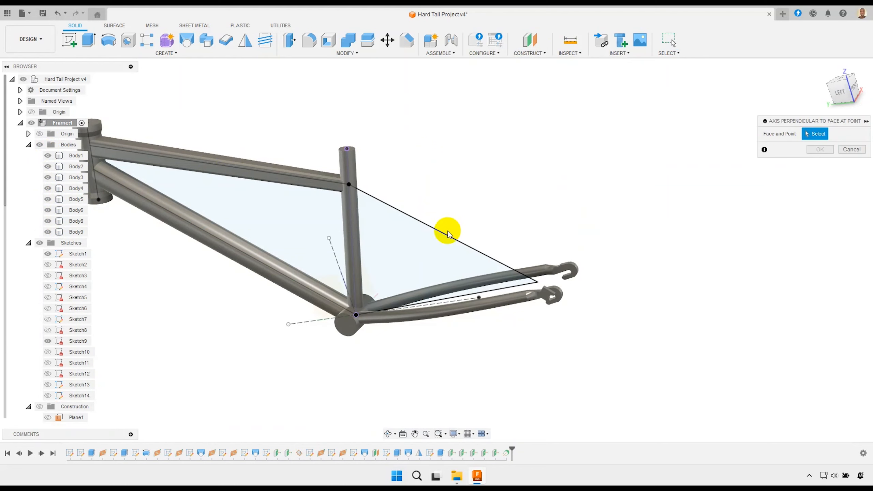
middle_click_drag(358, 340, 386, 324, "shift")
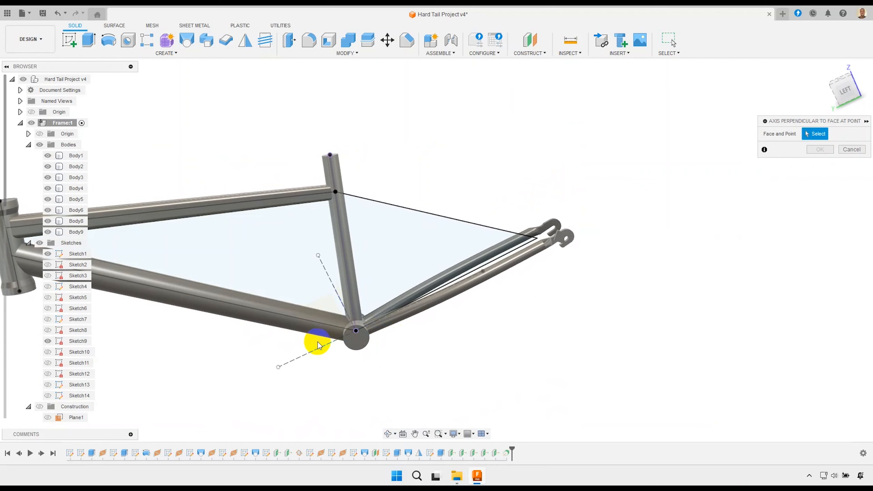
left_click(348, 237)
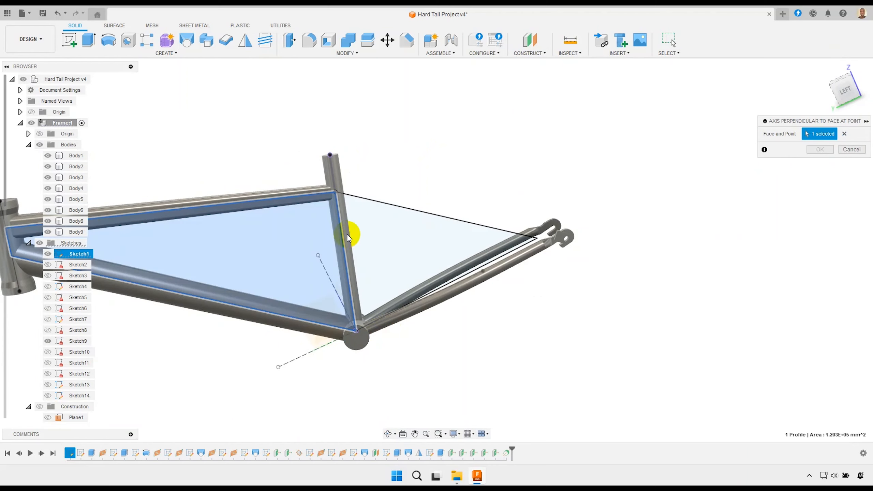
left_click(336, 192)
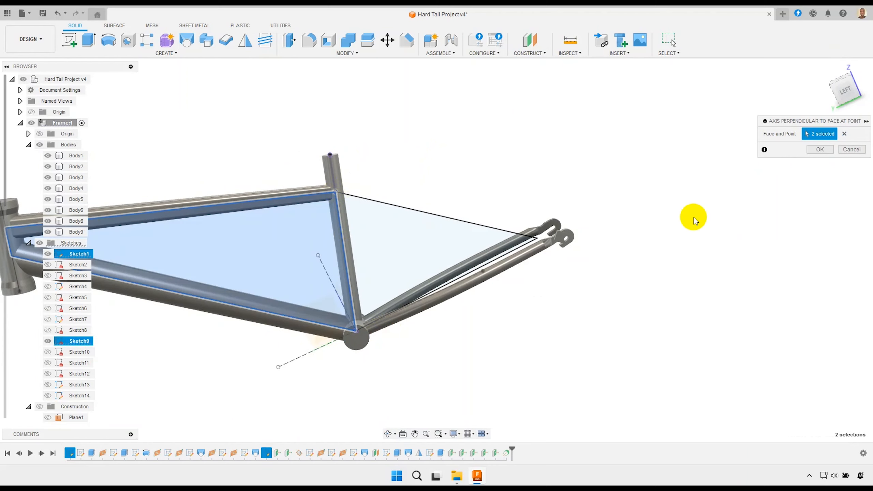
left_click(820, 150)
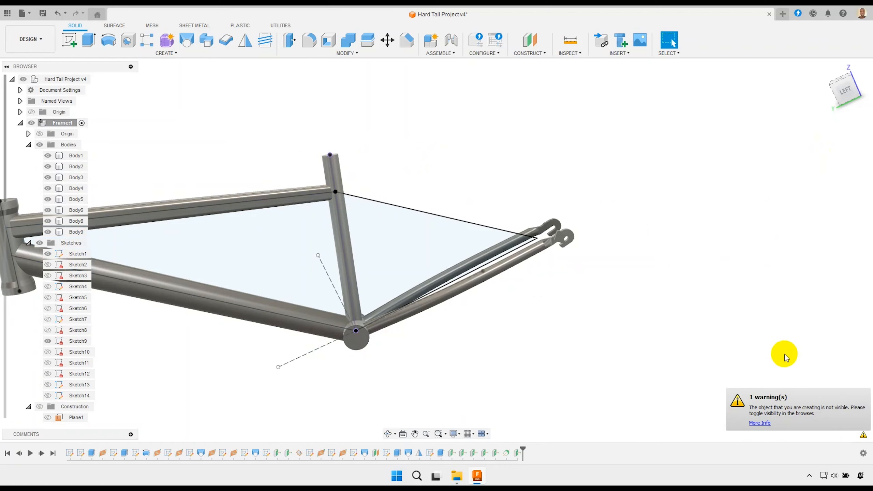
left_click(760, 423)
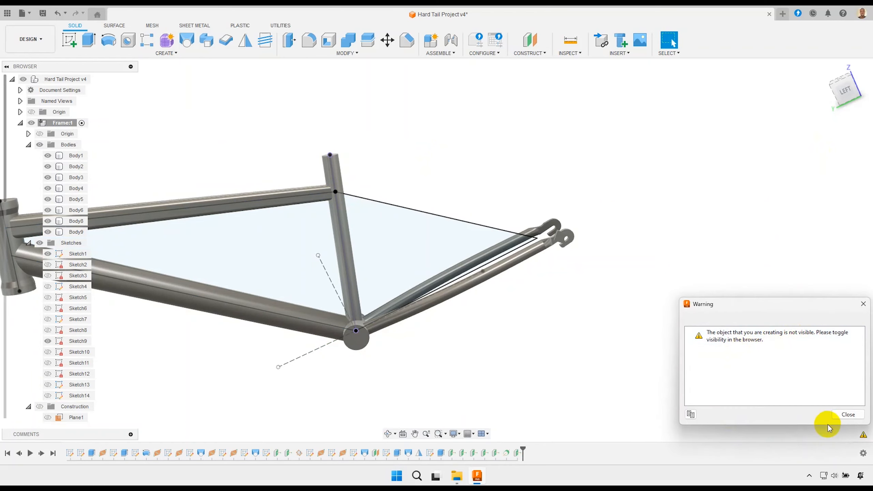
left_click(848, 414)
Show the frame's construction geometry and collapse the Sketches and Bodies folders
scroll(636, 296, "down", 3)
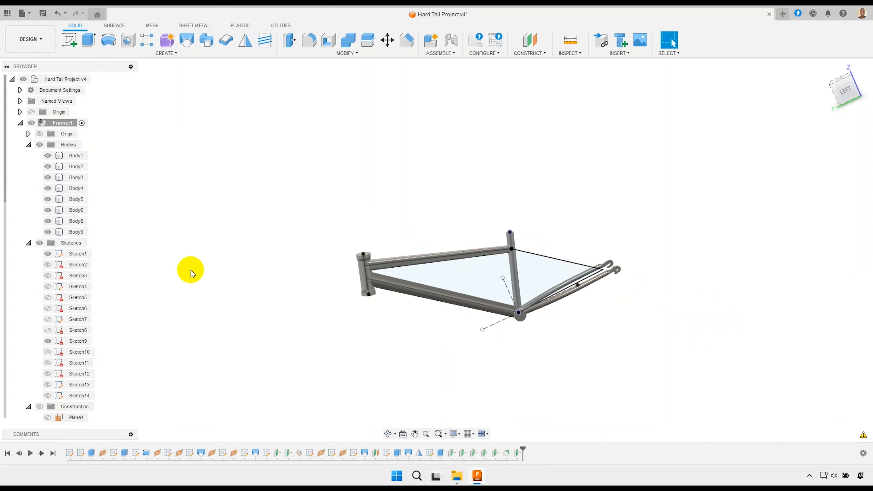
scroll(72, 303, "down", 2)
scroll(54, 351, "down", 1)
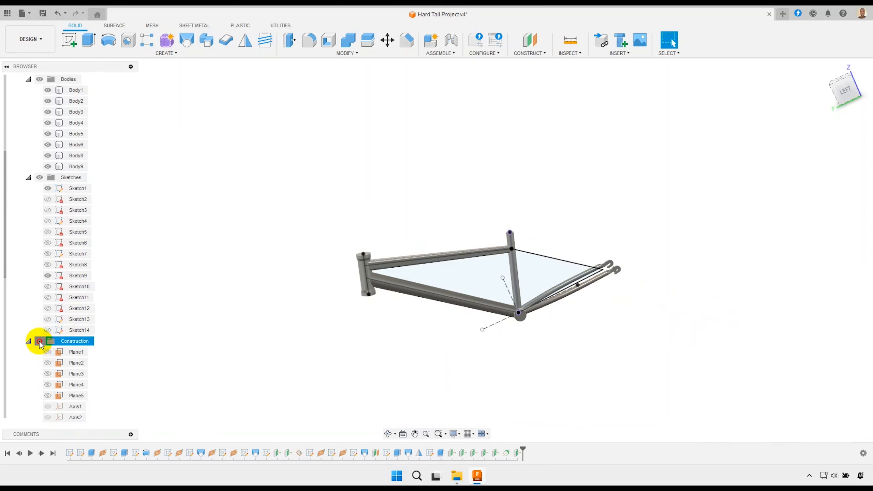
left_click(40, 340)
left_click(419, 275)
mouse_move(419, 275)
middle_mouse_down("shift")
mouse_move(395, 248)
mouse_move(384, 273)
middle_mouse_up("shift")
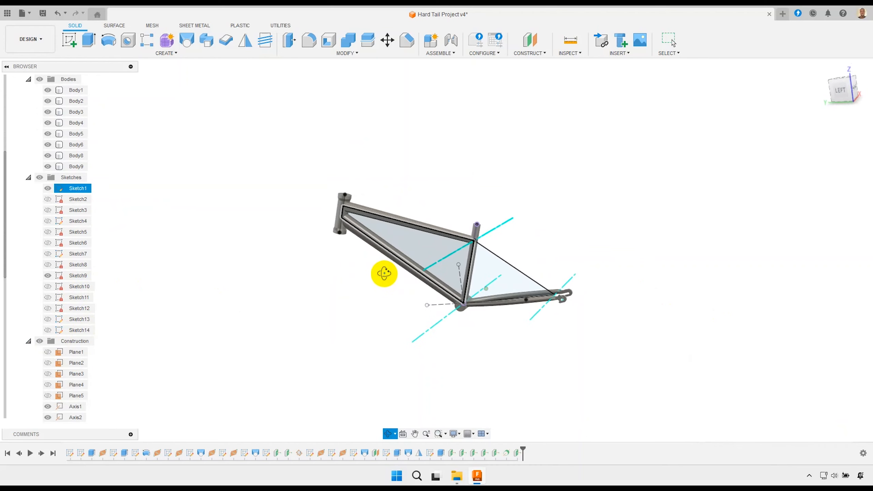
scroll(461, 255, "up", 2)
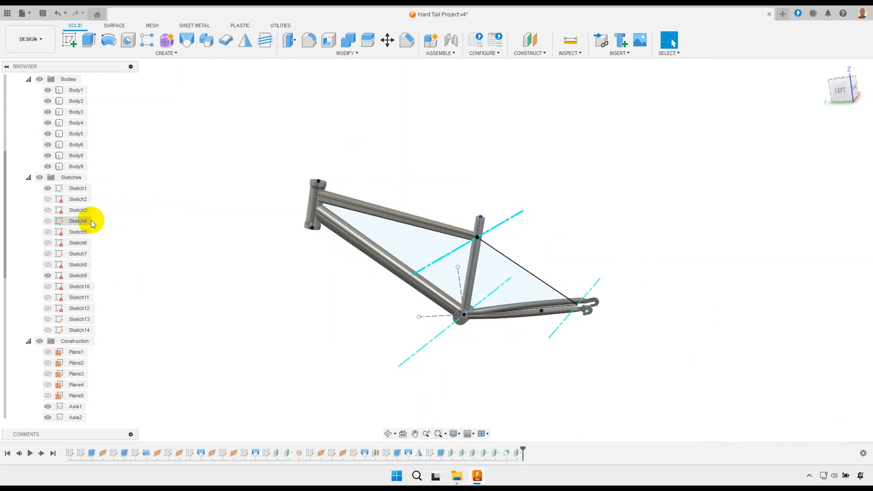
left_click(29, 178)
left_click(28, 113)
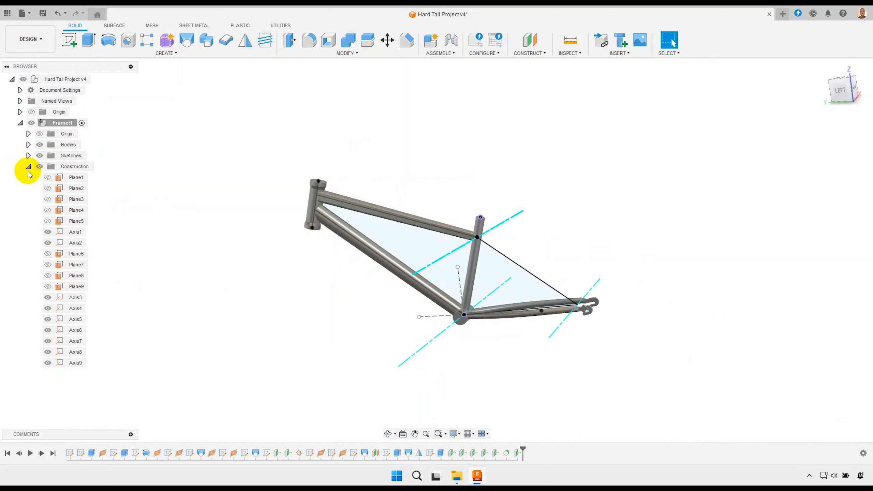
Create a construction plane through two edges, using the axis at the top tube–seat tube junction and the rear dropout axis
middle_click_drag(415, 277, 511, 284, "shift")
scroll(510, 282, "up", 2)
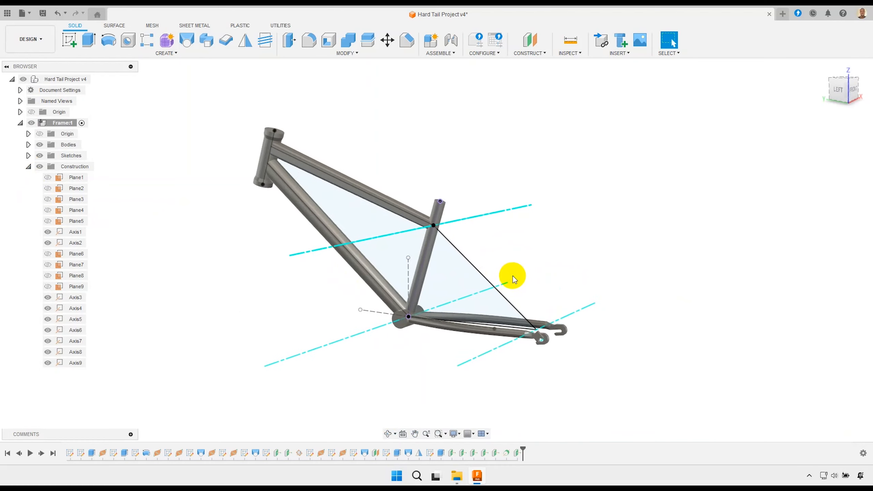
left_click(531, 55)
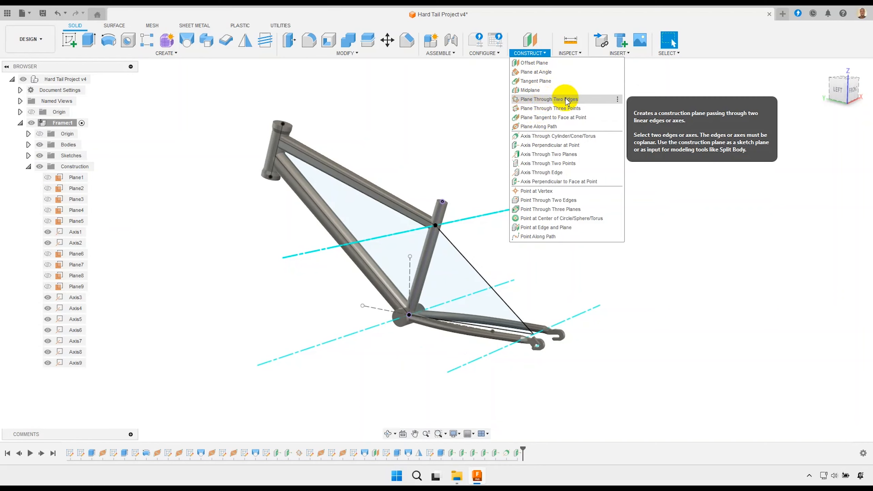
left_click(584, 98)
left_click(513, 208)
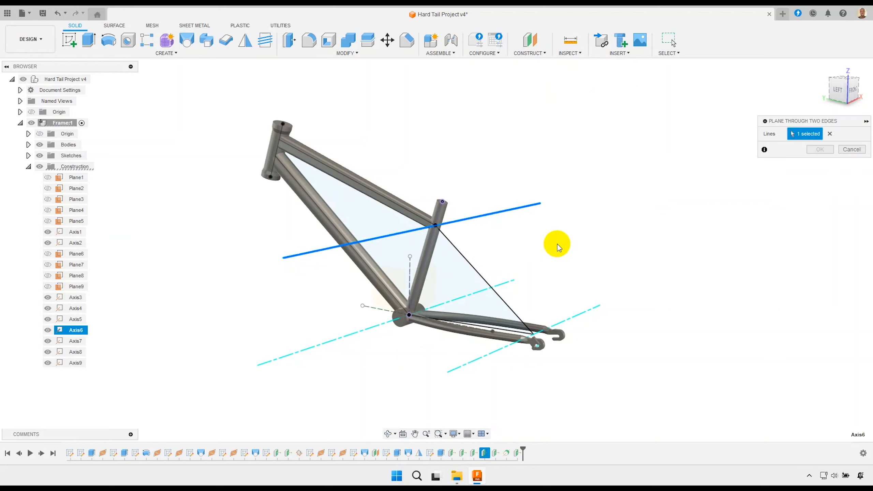
left_click(583, 317)
mouse_move(551, 269)
middle_mouse_down("shift")
mouse_move(516, 267)
mouse_move(535, 236)
mouse_move(559, 265)
middle_mouse_up("shift")
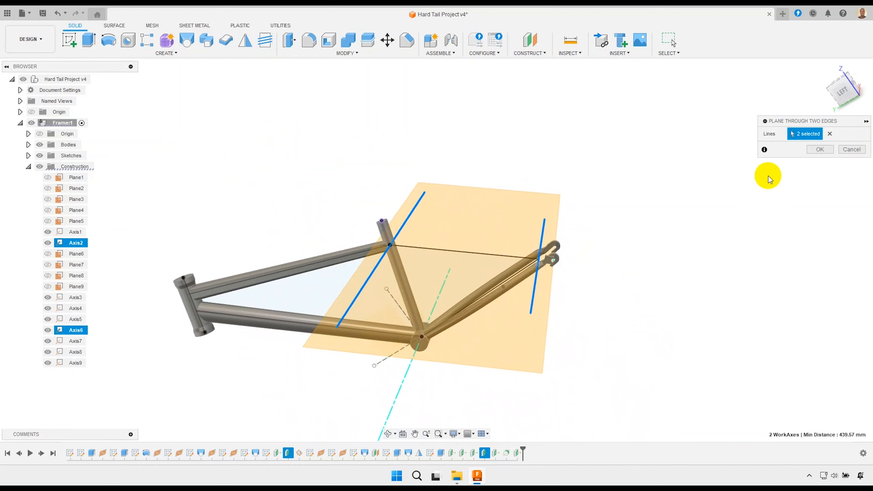
left_click(819, 150)
Start a new sketch on the construction plane that runs from the seat tube junction to the dropouts
scroll(492, 195, "down", 3)
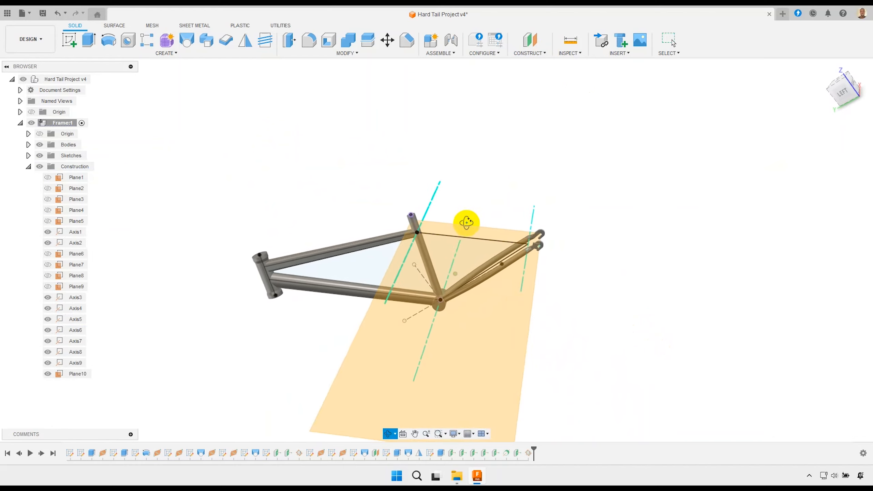
middle_click_drag(453, 259, 450, 228)
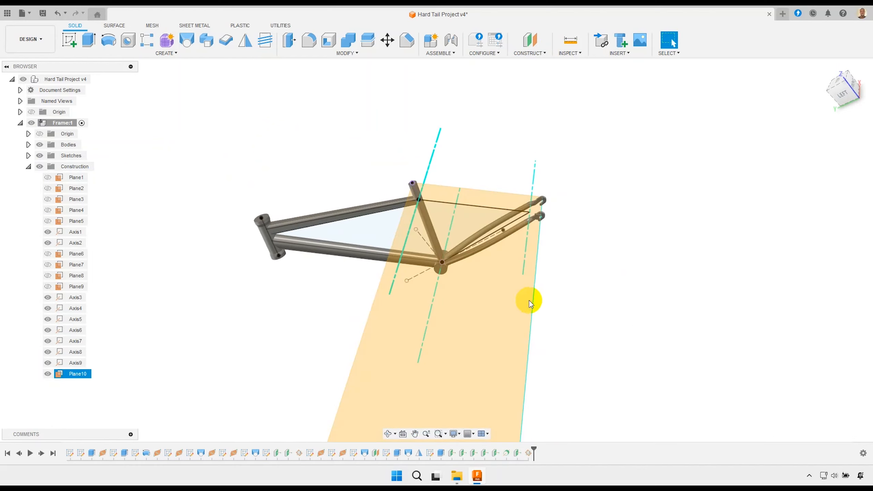
right_click(487, 278)
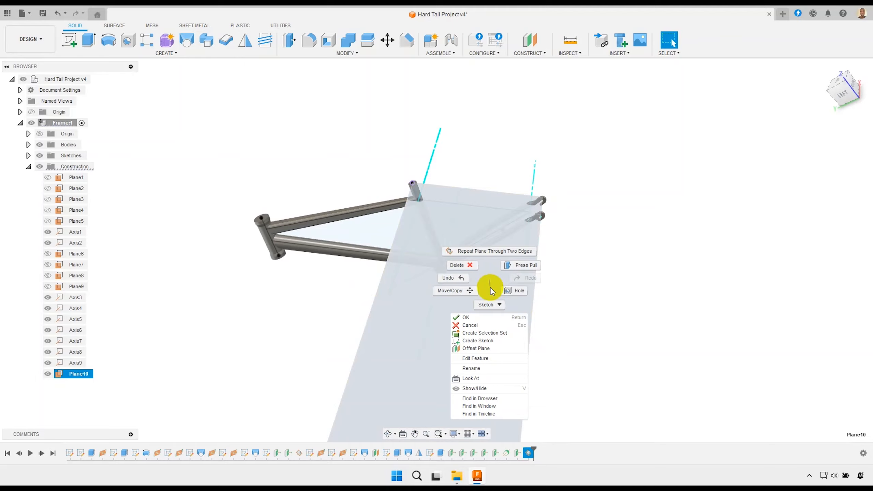
left_click(482, 341)
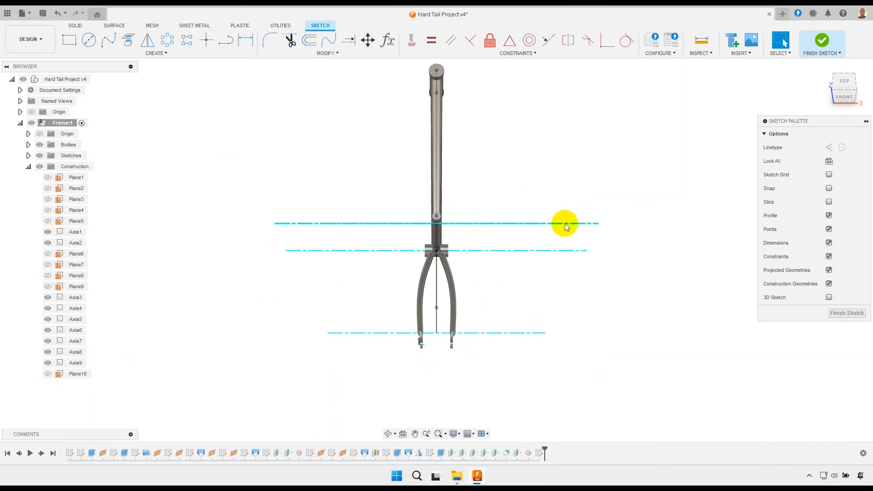
Hide the frame's bodies and project the seat tube junction point and the rear dropout point into the sketch
mouse_move(554, 264)
middle_mouse_down("shift")
mouse_move(516, 259)
mouse_move(600, 247)
mouse_move(579, 294)
mouse_move(551, 296)
middle_mouse_up("shift")
scroll(447, 310, "up", 3)
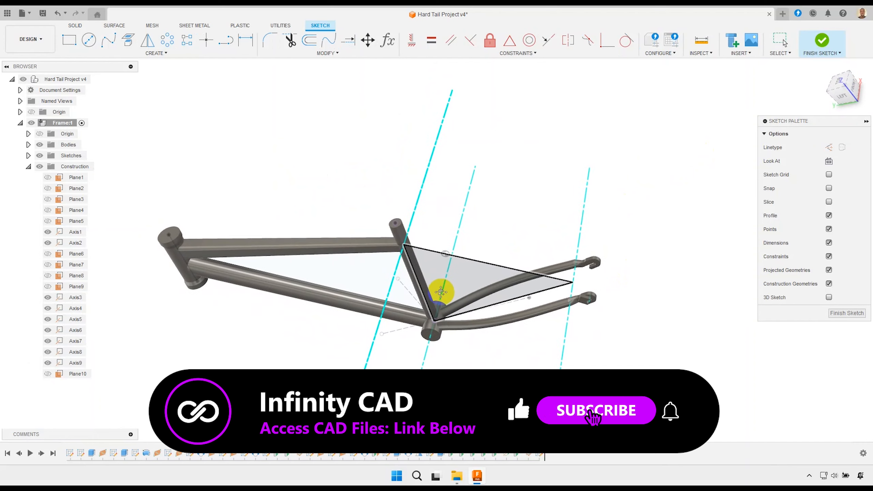
left_click(39, 145)
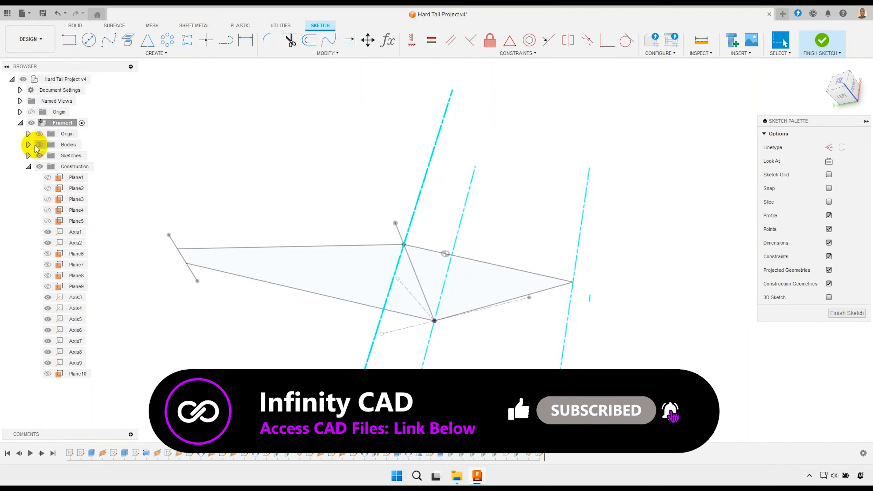
left_click(415, 277)
middle_click_drag(416, 277, 407, 251)
scroll(407, 250, "up", 1)
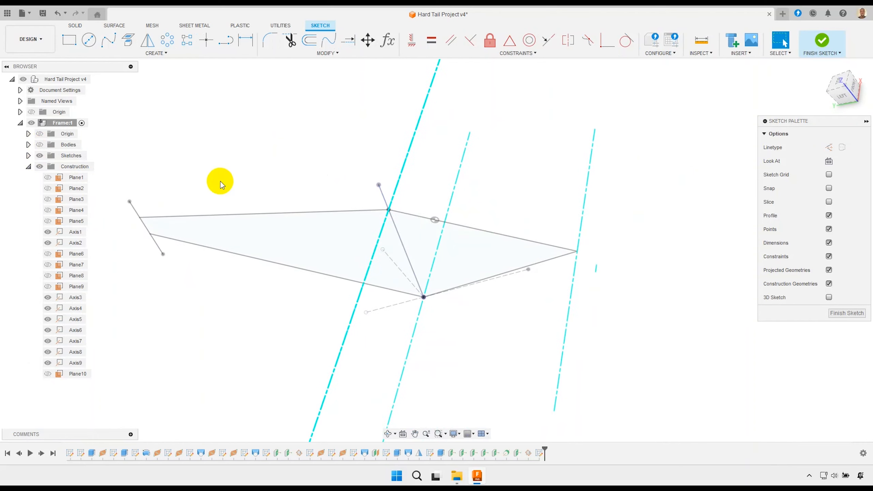
left_click(129, 40)
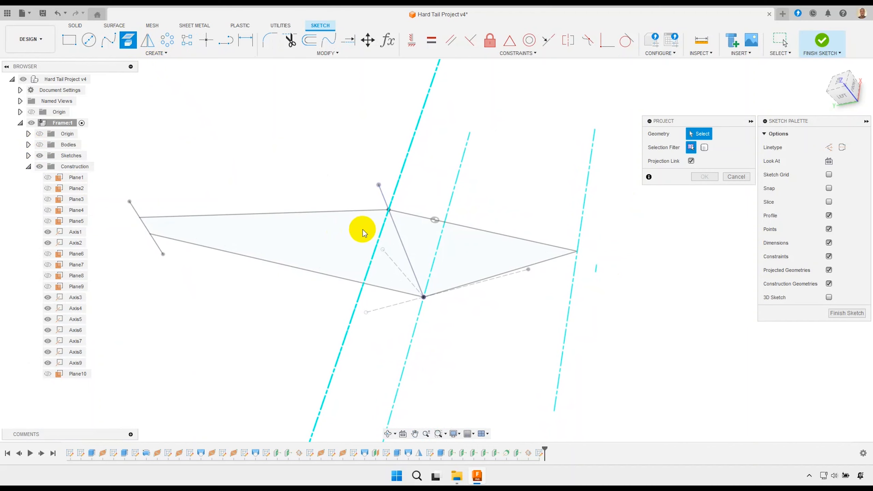
left_click(389, 210)
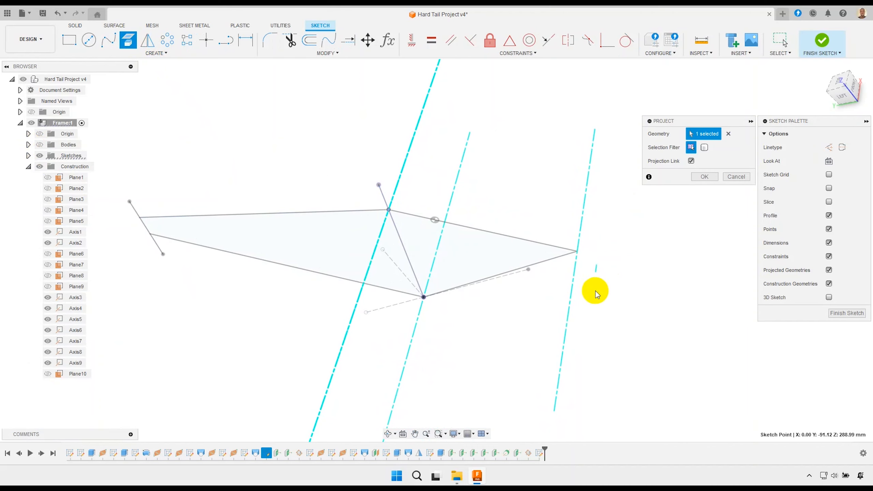
left_click(577, 252)
left_click(704, 177)
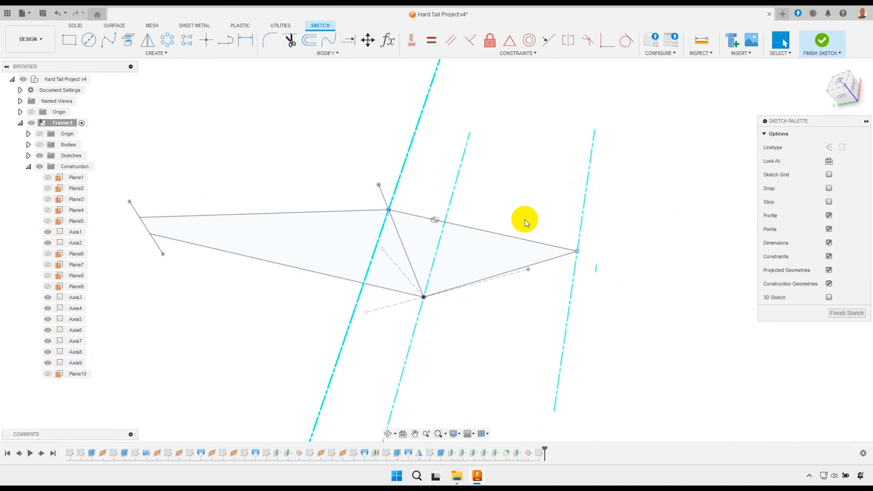
Hide Sketch1 and Sketch9 so that only the current sketch remains displayed with the axes
left_click(28, 155)
left_click(52, 321)
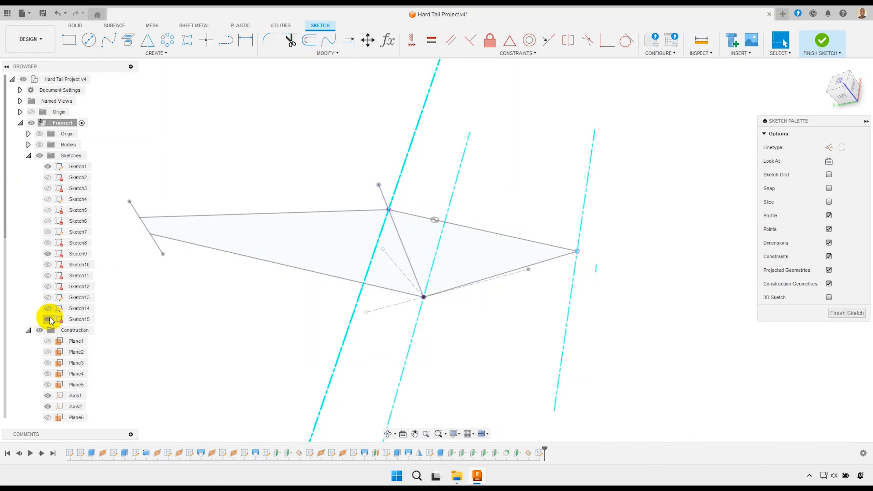
left_click(47, 166)
Facing the top view, draw a four-point control point spline from near the seat tube axis to near the dropout axis, beside the projected points
scroll(464, 218, "down", 2)
middle_click_drag(471, 222, 481, 233, "shift")
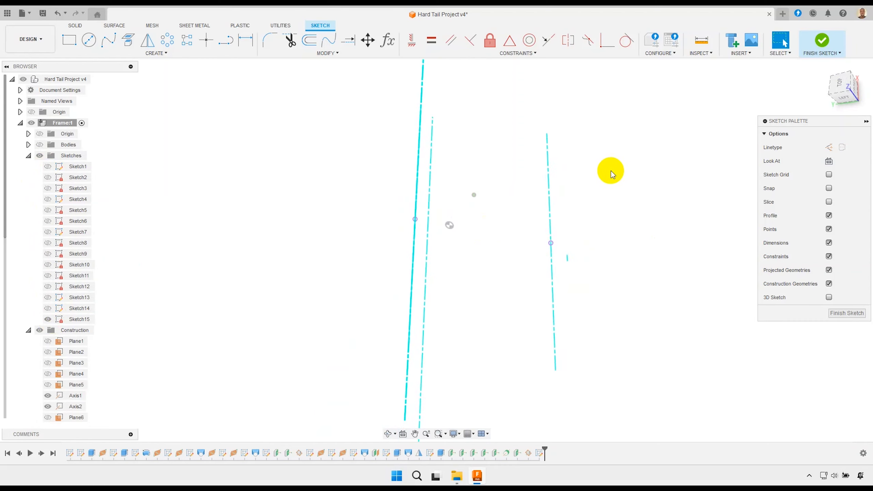
left_click(841, 88)
middle_click_drag(497, 302, 423, 277)
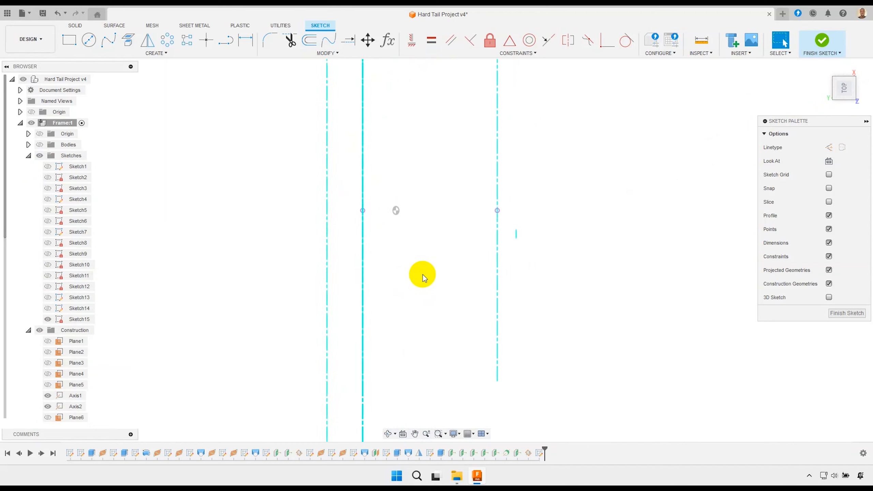
scroll(424, 280, "up", 3)
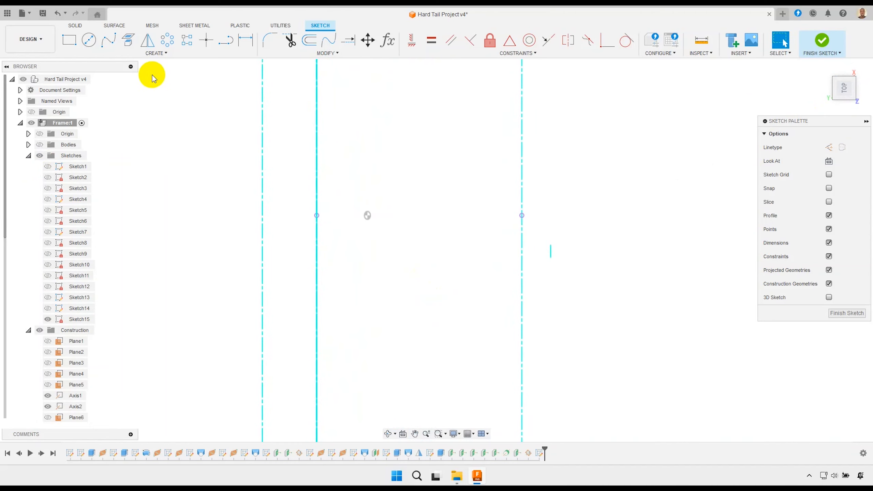
left_click(155, 53)
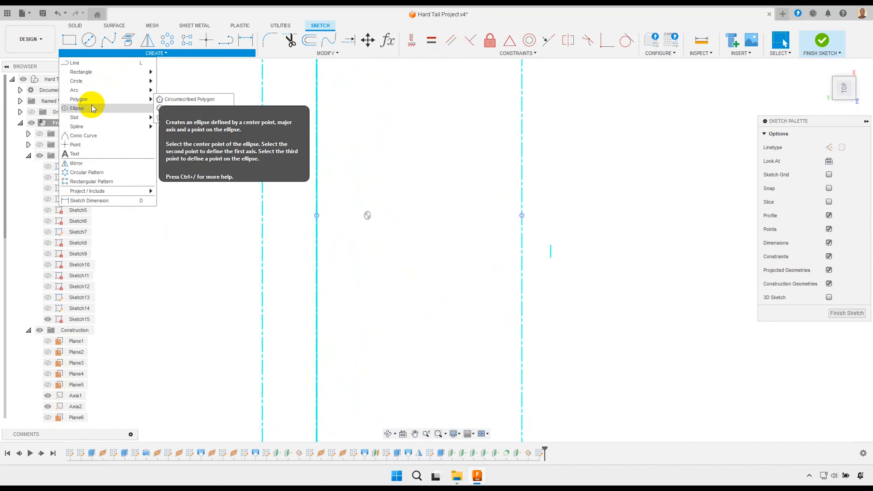
mouse_move(83, 84)
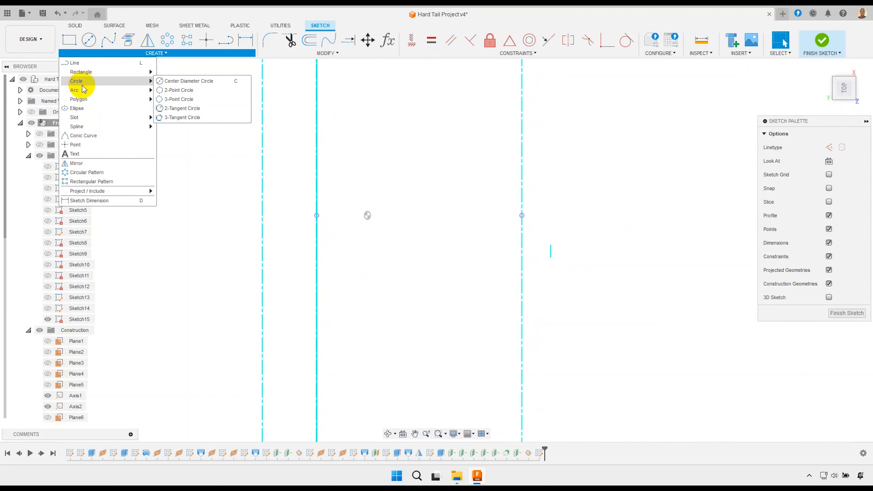
left_click(189, 134)
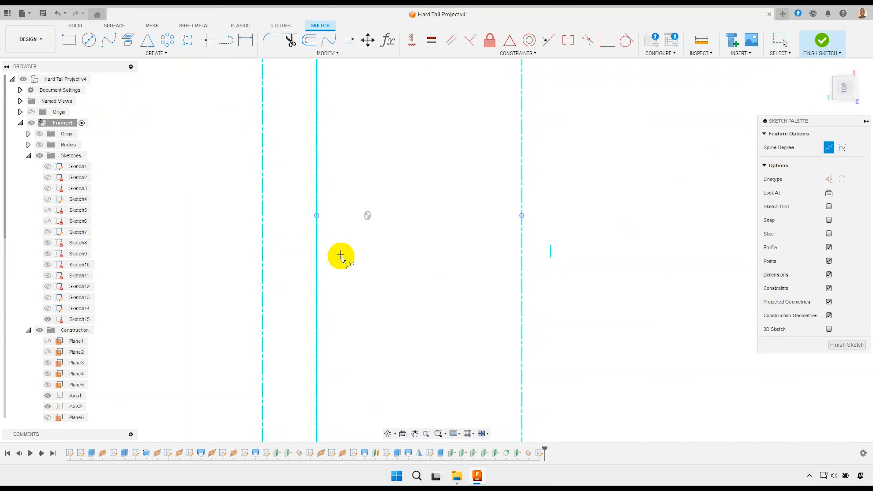
middle_click_drag(343, 249, 329, 220)
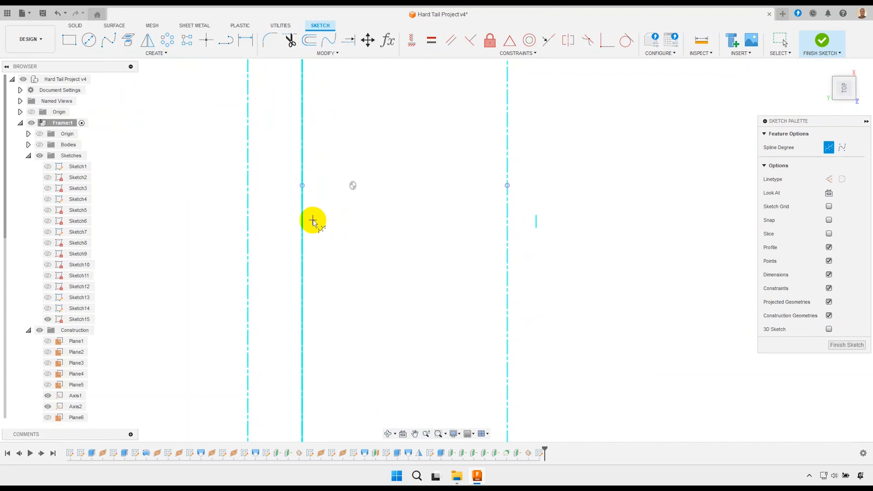
left_click(311, 210)
left_click(382, 221)
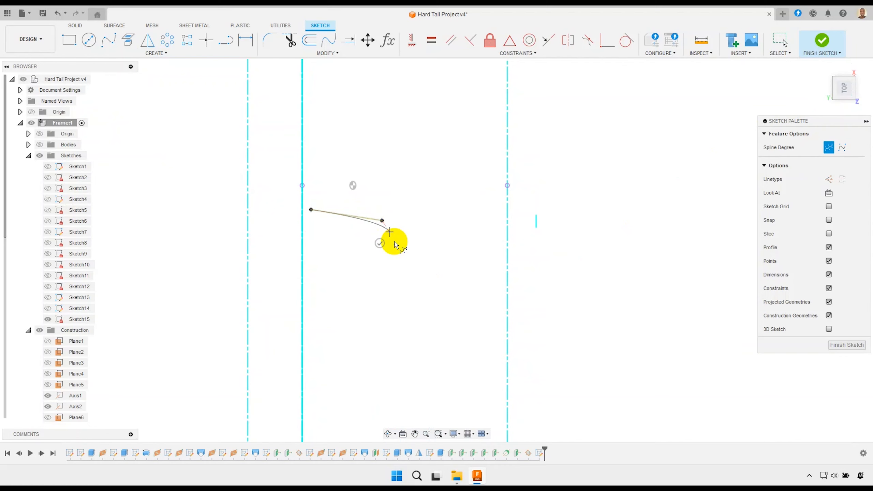
left_click(436, 273)
left_click(497, 268)
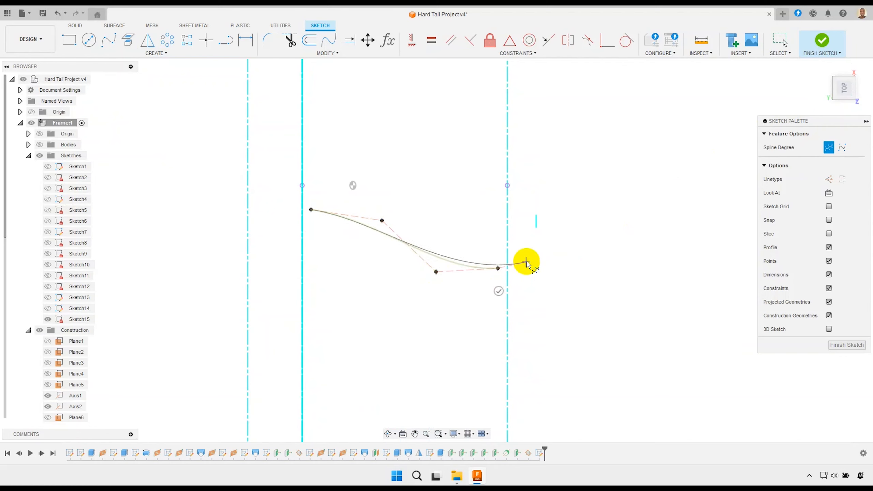
right_click(547, 242)
left_click(565, 247)
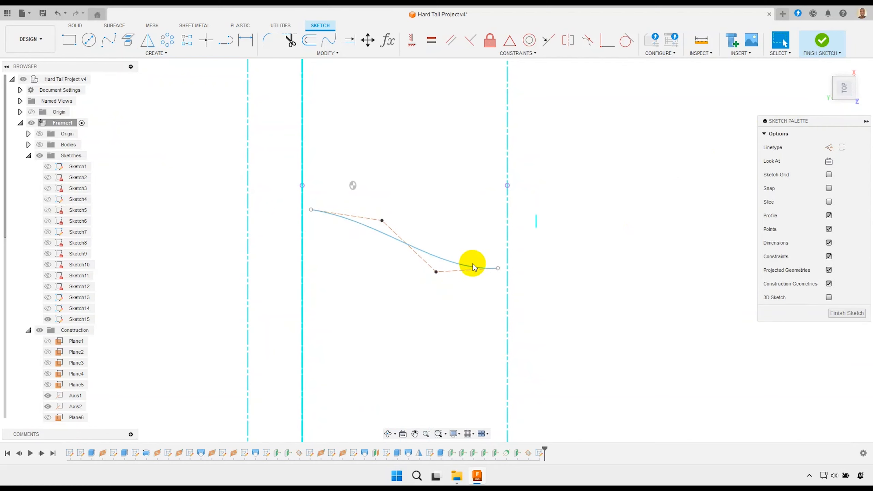
Shift the spline's rear end point slightly and constrain its last control segment, next to the dropout axis, to horizontal
left_click_drag(497, 267, 496, 260)
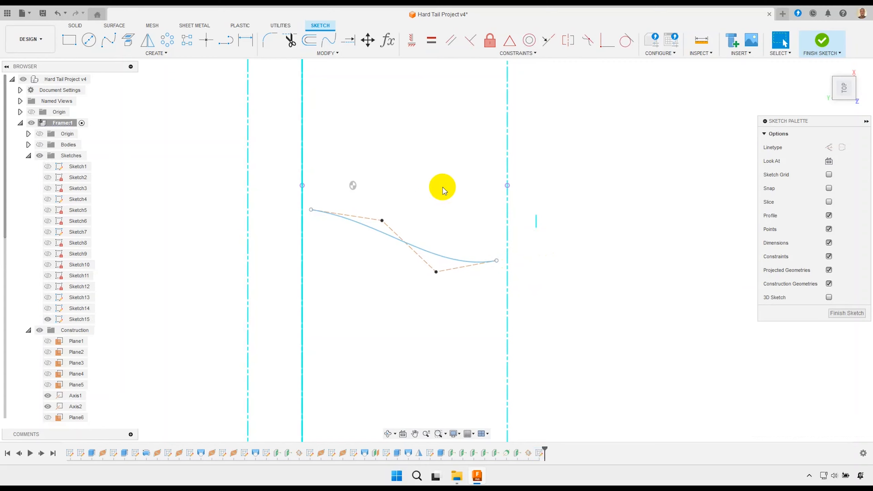
left_click(411, 39)
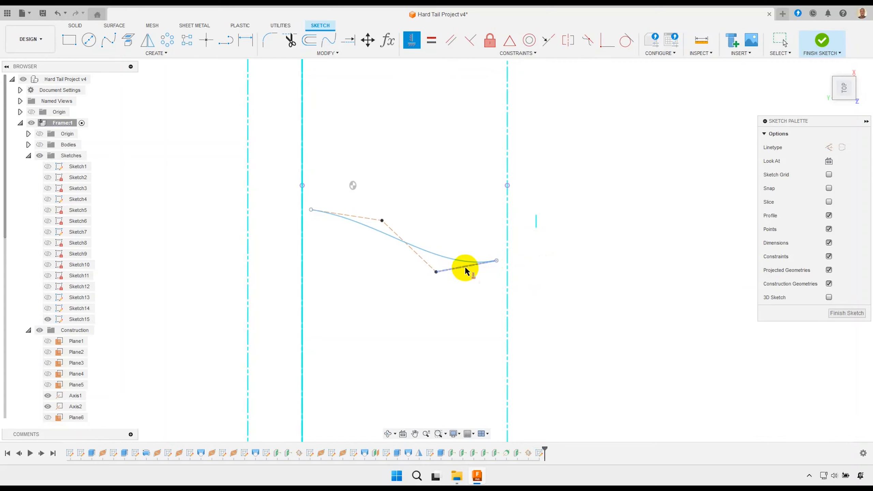
left_click(465, 269)
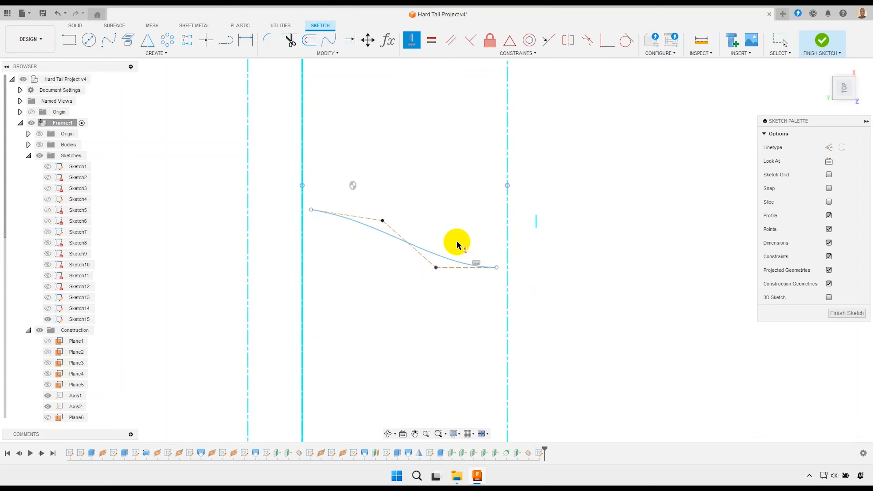
right_click(427, 218)
left_click(414, 220)
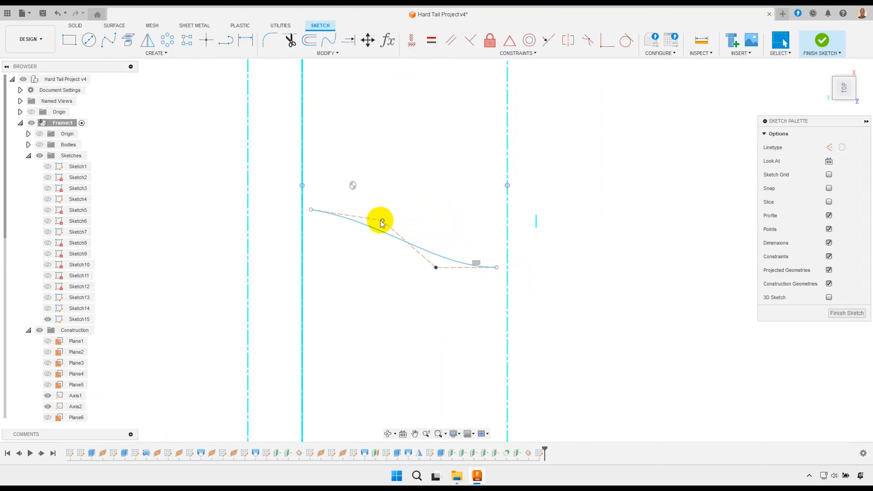
Flatten the spline by moving its second control point, bringing the rear end closer to the centreline and the front end nearer the seat tube axis
left_click_drag(382, 224, 383, 228)
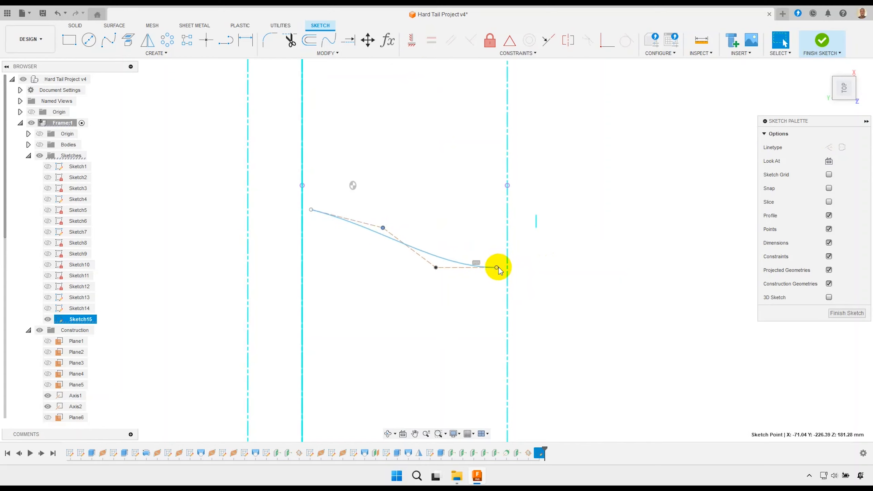
mouse_move(496, 267)
left_mouse_down()
mouse_move(499, 243)
mouse_move(489, 238)
left_mouse_up()
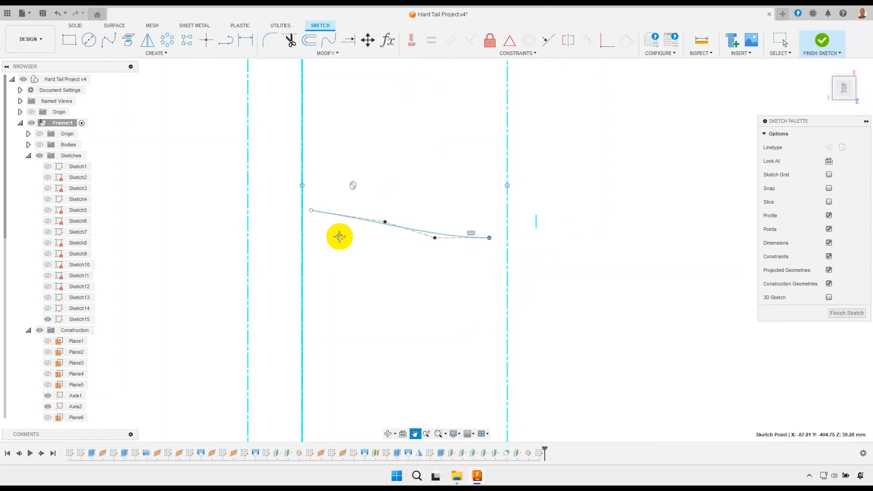
scroll(338, 207, "up", 3)
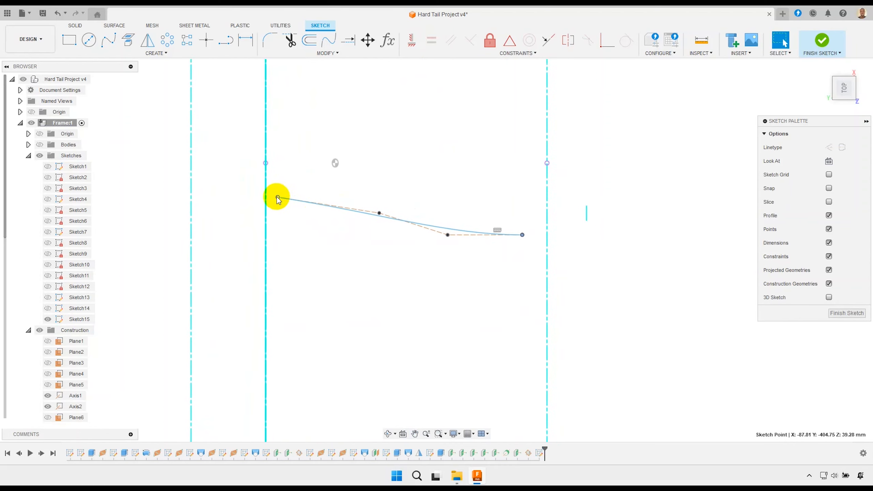
left_click_drag(278, 197, 272, 193)
Make the spline's front end point coincident with the projected seat tube junction point
middle_click_drag(341, 180, 362, 209)
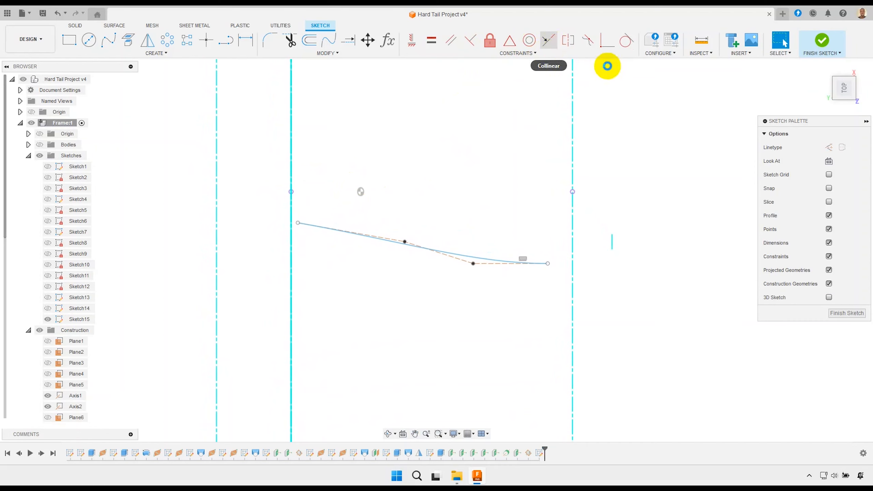
left_click(606, 42)
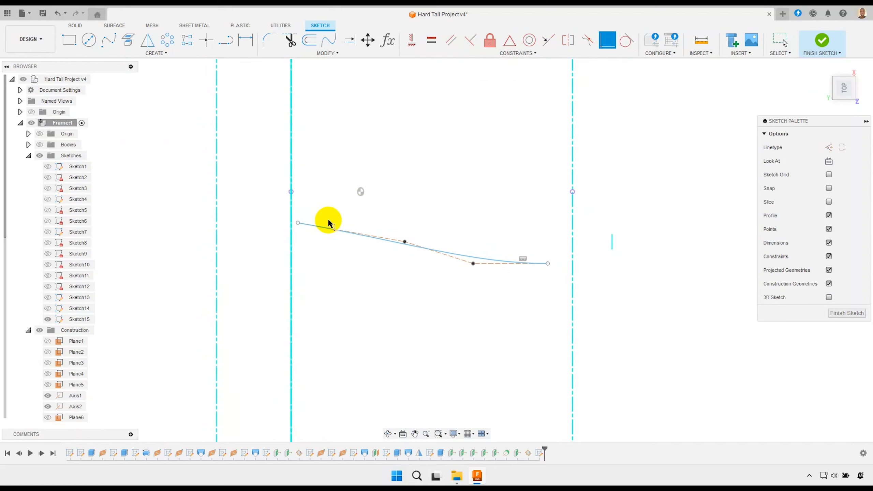
left_click(298, 224)
left_click(291, 192)
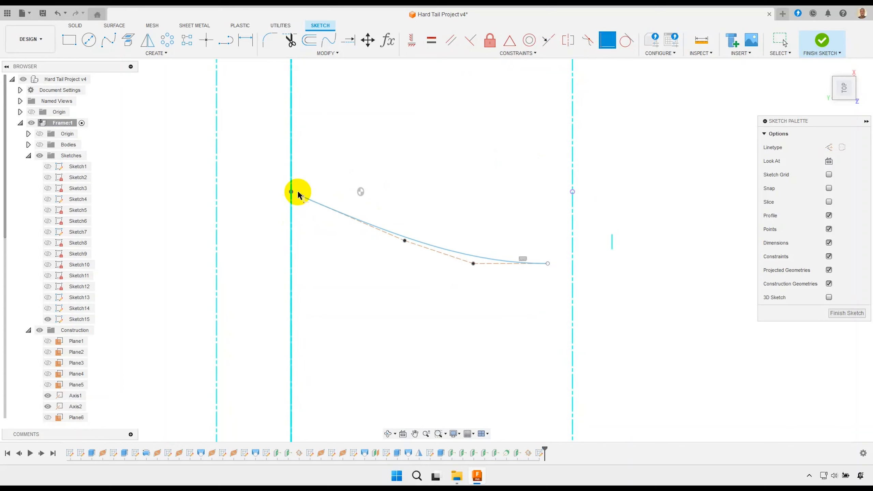
Attach the spline's front end point to the projected seat tube junction point and move the second control point close to that end
right_click(331, 190)
left_click(362, 189)
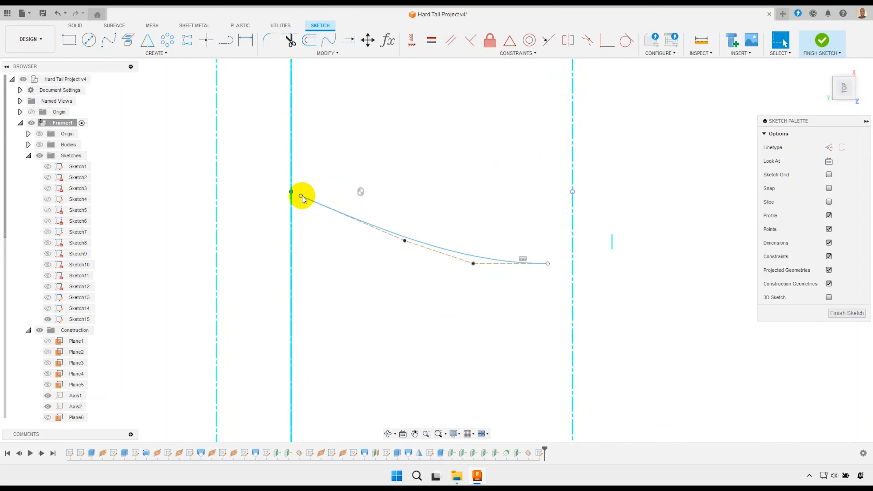
left_click_drag(301, 196, 292, 192)
mouse_move(402, 231)
left_mouse_down()
mouse_move(398, 243)
mouse_move(360, 234)
mouse_move(488, 263)
mouse_move(468, 263)
mouse_move(490, 276)
left_mouse_up()
scroll(427, 189, "up", 2)
middle_click_drag(441, 188, 415, 188)
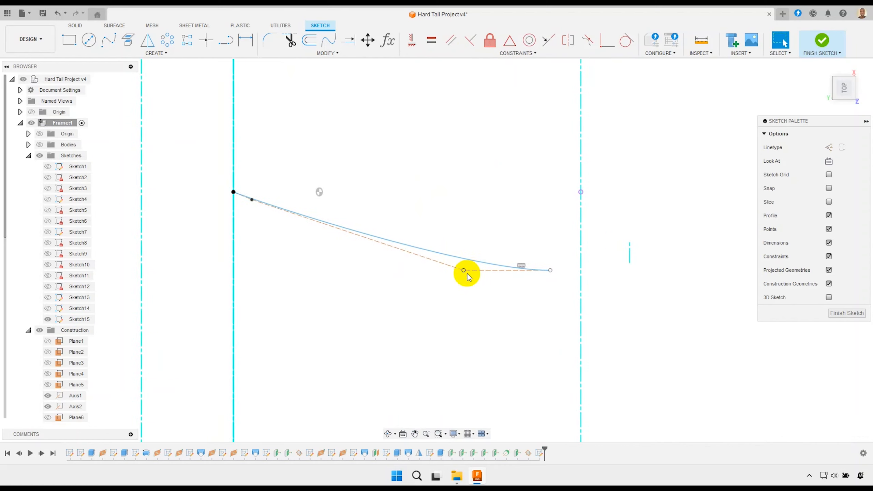
Deepen the spline's front bend by moving the third control point forward and the second control point outward from the centreline
left_click(463, 272)
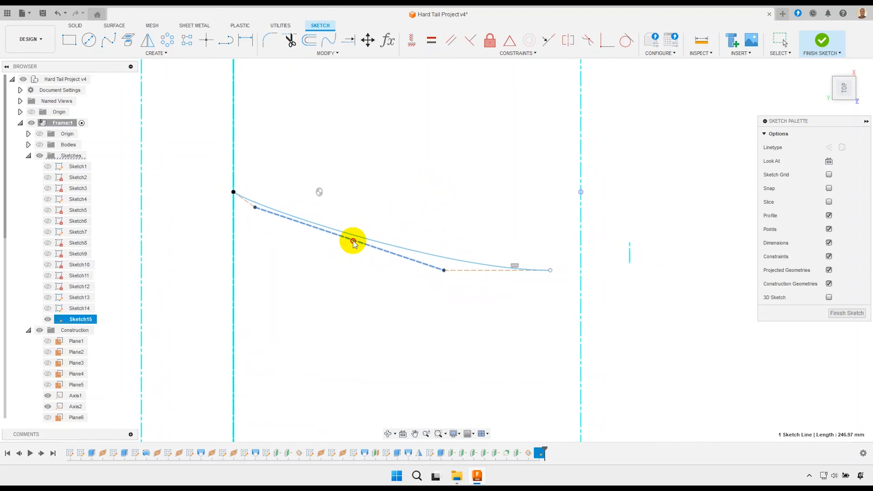
left_click_drag(383, 246, 282, 232)
middle_click_drag(412, 199, 458, 176)
left_click(498, 173)
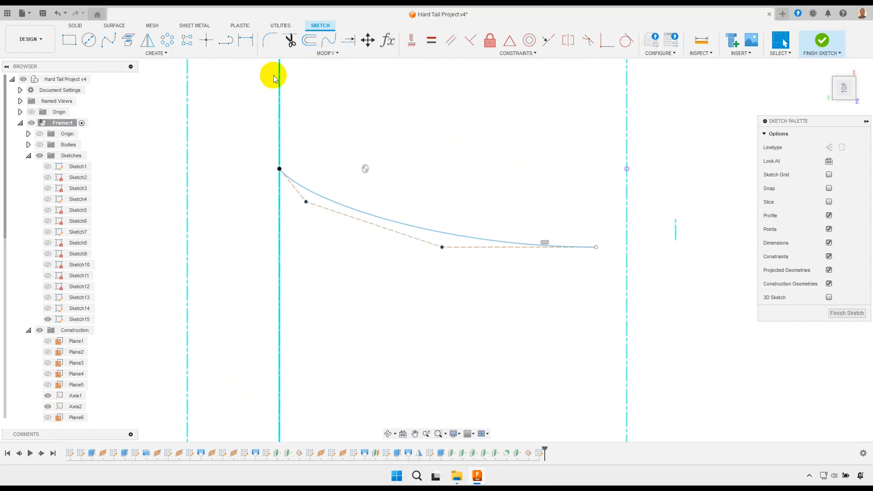
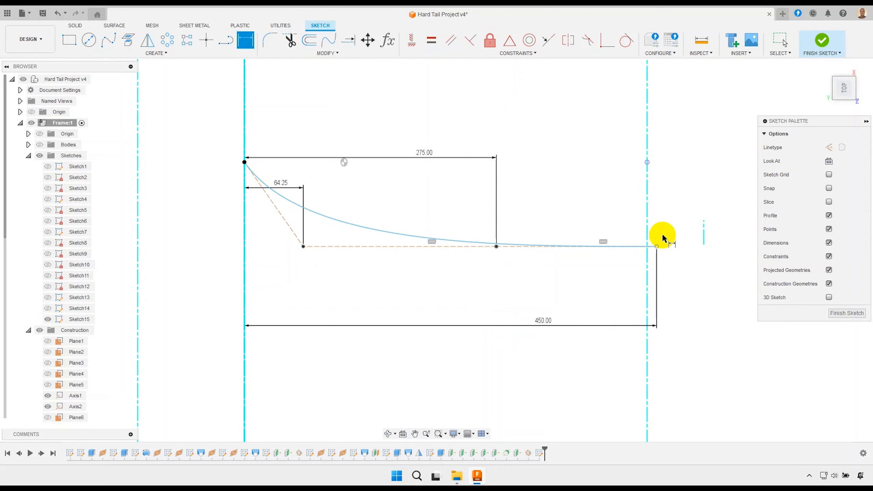
left_click(654, 247)
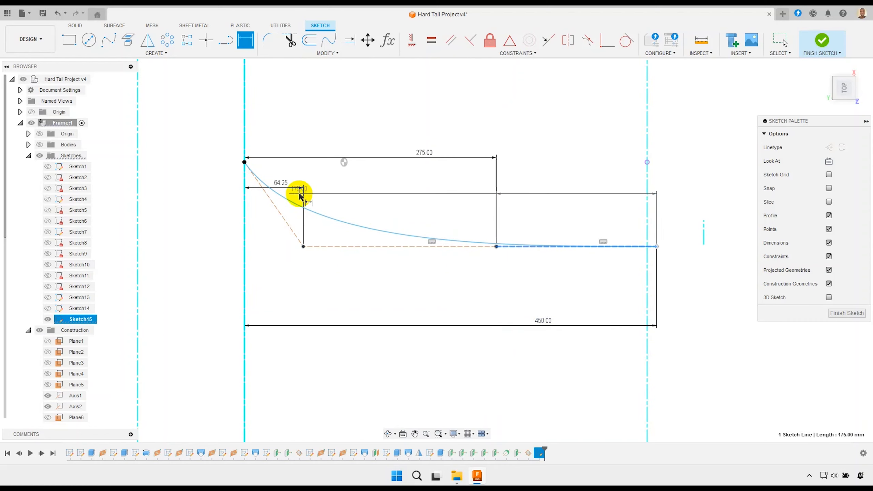
left_click(245, 164)
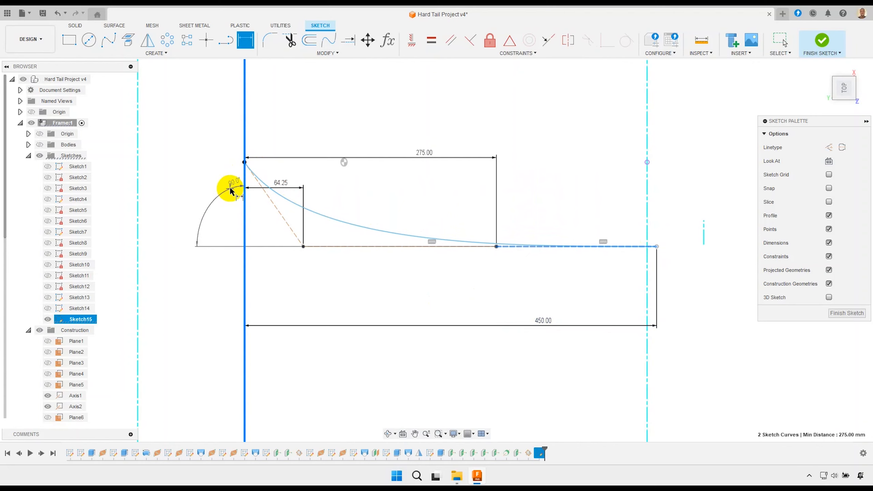
key("Escape")
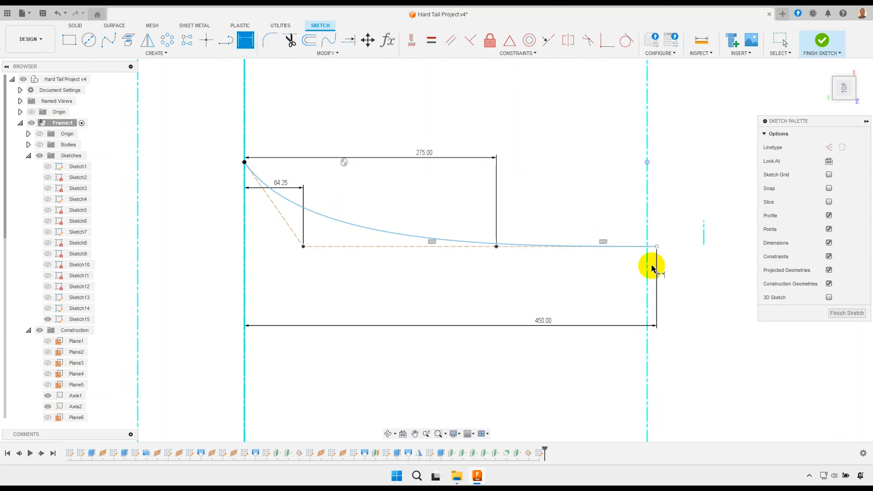
Dimension the sideways offset from the spline's front end point to its horizontal rear control segment as 69 mm
left_click(657, 246)
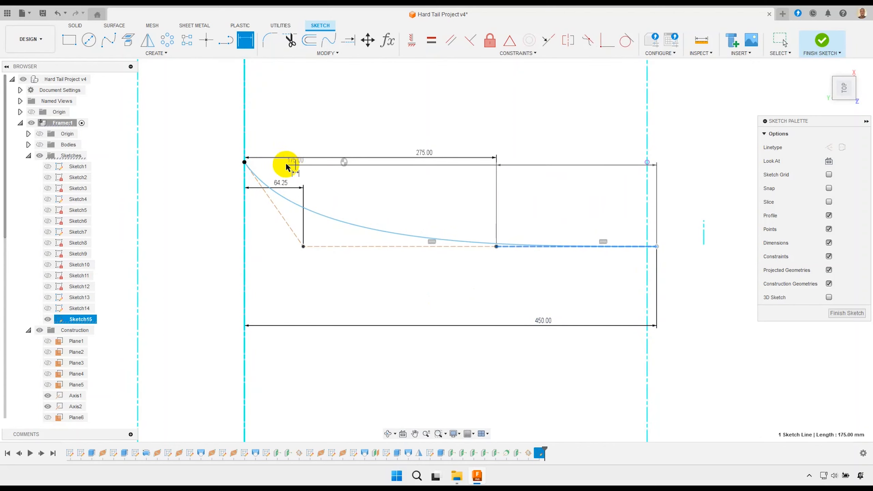
left_click(244, 162)
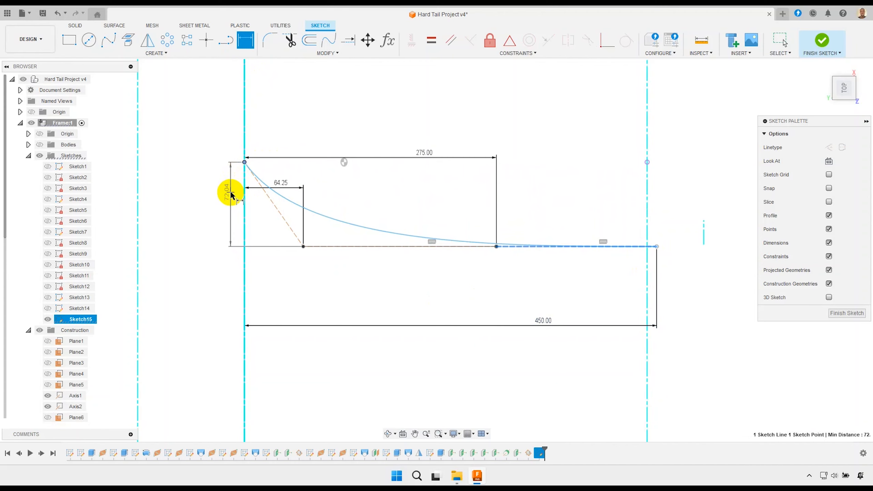
left_click(230, 194)
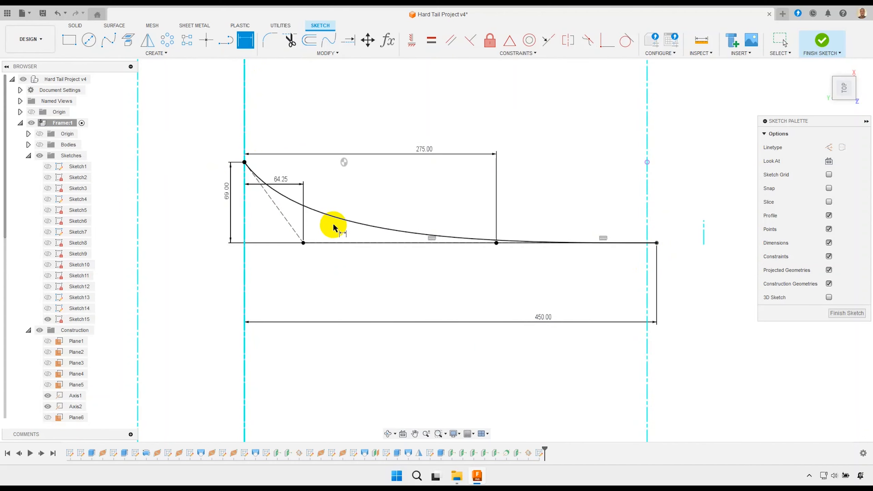
right_click(348, 200)
left_click(312, 195)
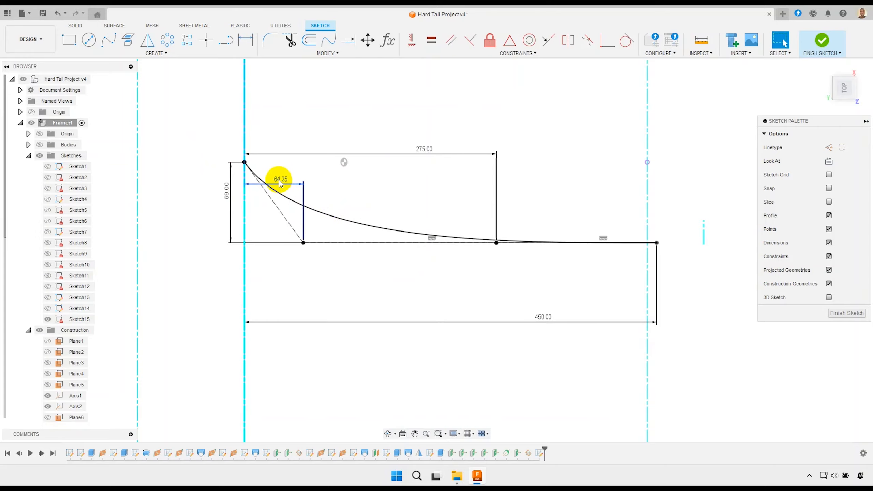
Reposition the 64.25 mm dimension on the other side of the spline and finish the stay path sketch
left_click_drag(280, 179, 284, 260)
mouse_move(317, 243)
middle_mouse_down("shift")
mouse_move(384, 207)
mouse_move(395, 236)
mouse_move(362, 197)
mouse_move(380, 212)
mouse_move(528, 262)
mouse_move(509, 240)
mouse_move(516, 261)
mouse_move(503, 276)
mouse_move(504, 265)
middle_mouse_up("shift")
scroll(503, 265, "down", 3)
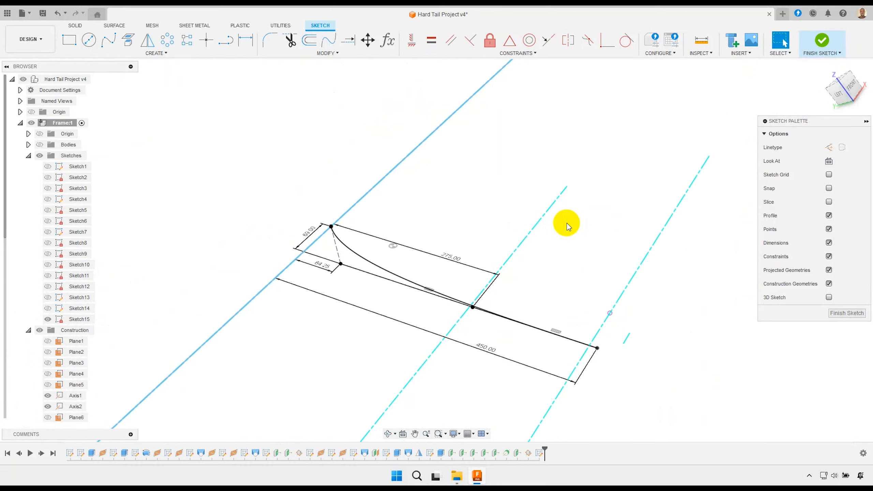
left_click(820, 43)
Create a Plane Along Path on the spline at its rear end, with a proportional distance of 1.00
mouse_move(602, 119)
middle_mouse_down("shift")
mouse_move(498, 160)
mouse_move(514, 173)
mouse_move(500, 215)
mouse_move(522, 208)
mouse_move(504, 204)
middle_mouse_up("shift")
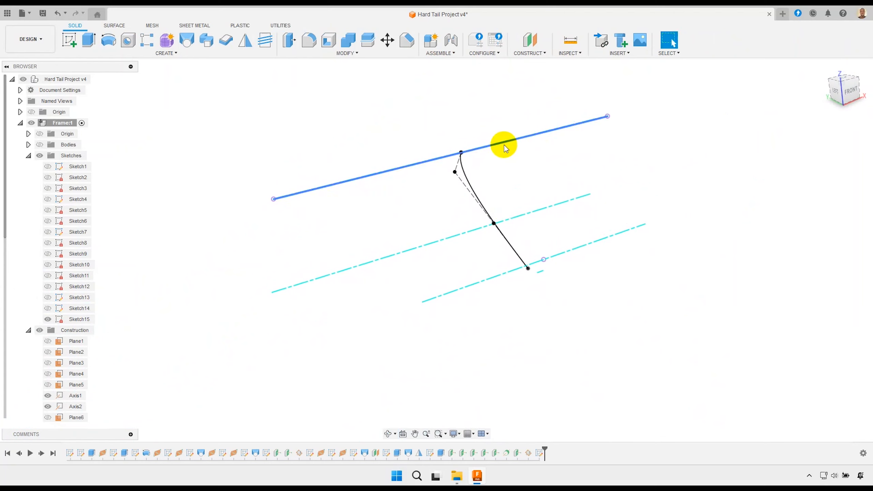
left_click(529, 52)
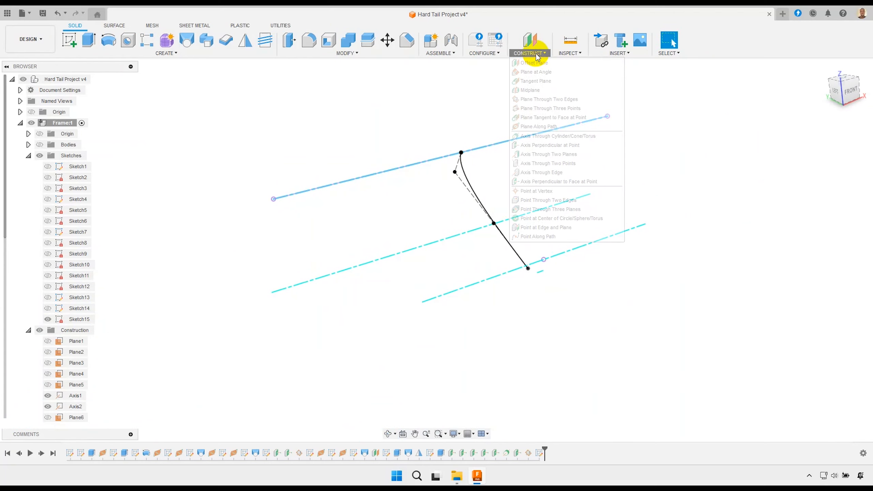
left_click(549, 127)
left_click(523, 263)
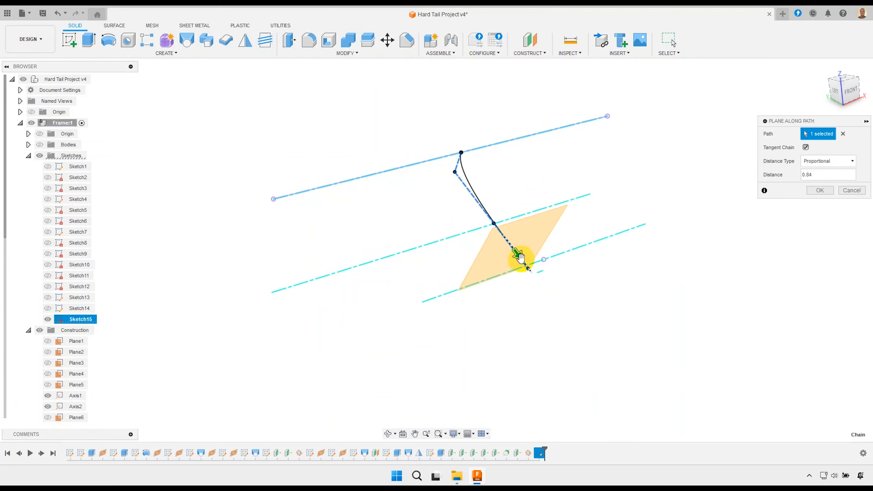
left_click_drag(520, 257, 531, 279)
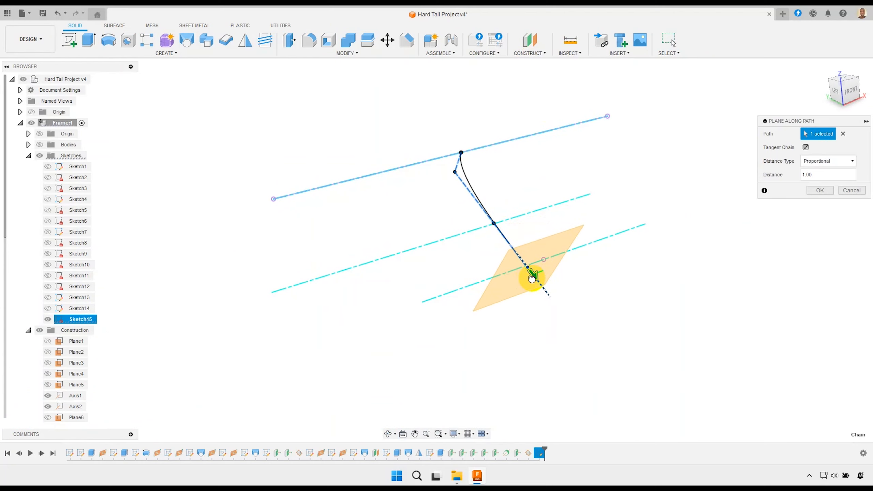
left_click(819, 191)
Start a sketch on the new plane at the spline's rear end and project the spline's end point into it
mouse_move(567, 237)
middle_mouse_down("shift")
mouse_move(516, 232)
mouse_move(530, 214)
mouse_move(569, 253)
middle_mouse_up("shift")
left_click(557, 252)
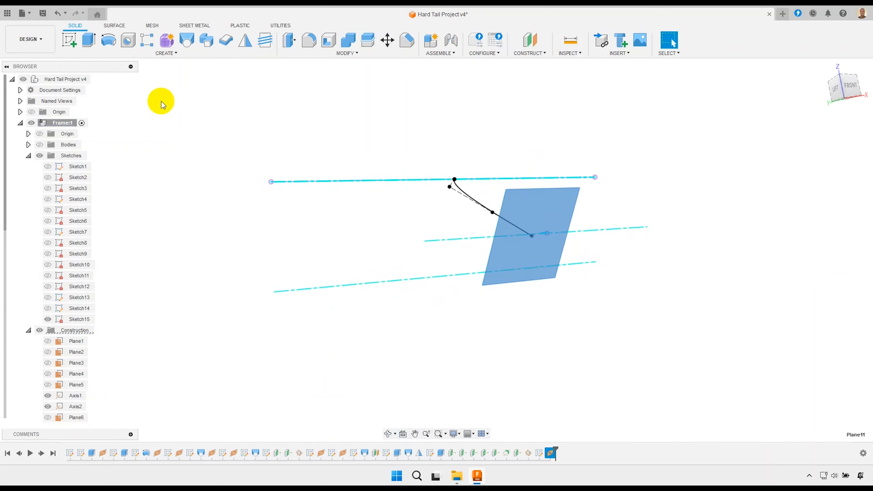
left_click(73, 40)
mouse_move(409, 175)
middle_mouse_down("shift")
mouse_move(424, 175)
mouse_move(434, 196)
middle_mouse_up("shift")
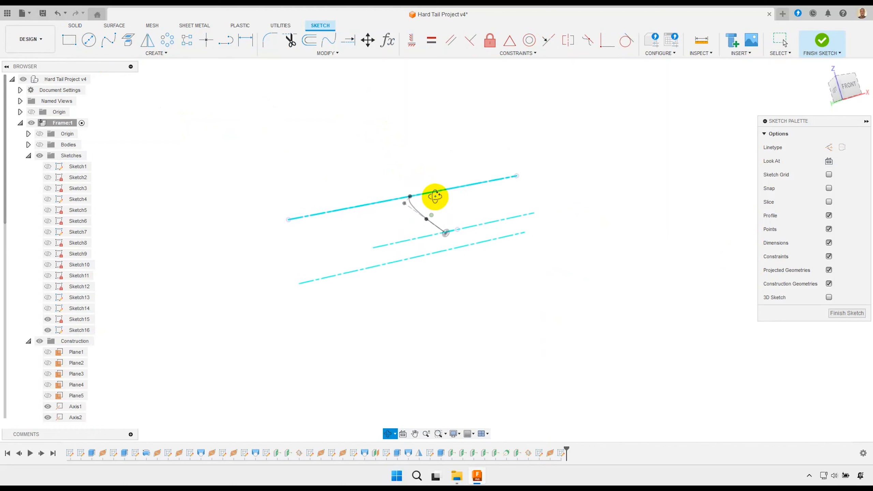
scroll(445, 232, "up", 5)
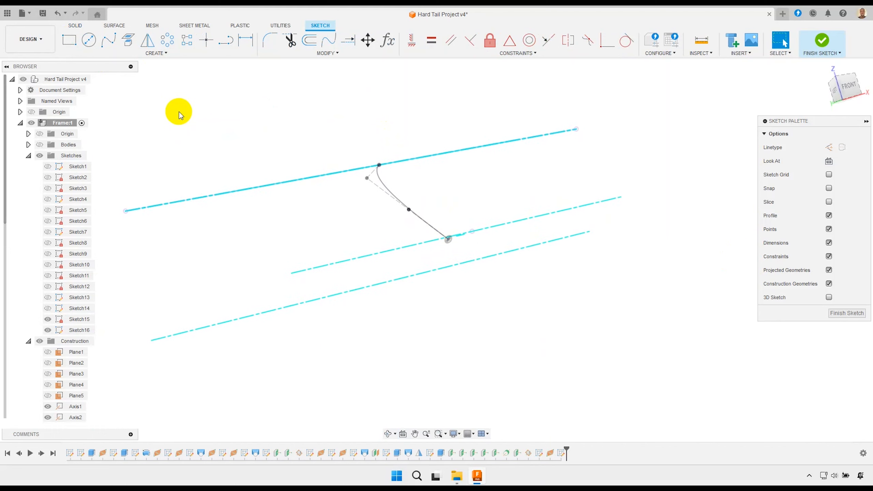
left_click(128, 39)
left_click(449, 240)
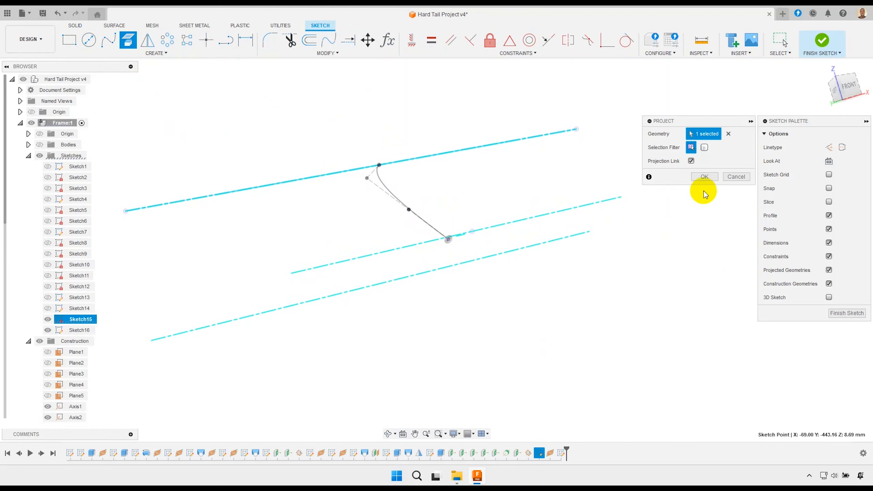
left_click(704, 177)
Draw an ellipse centred on the projected end point, with a vertical major axis about 47 mm and a minor axis about 33 mm
mouse_move(450, 204)
middle_mouse_down("shift")
mouse_move(415, 187)
mouse_move(423, 204)
middle_mouse_up("shift")
left_click(156, 53)
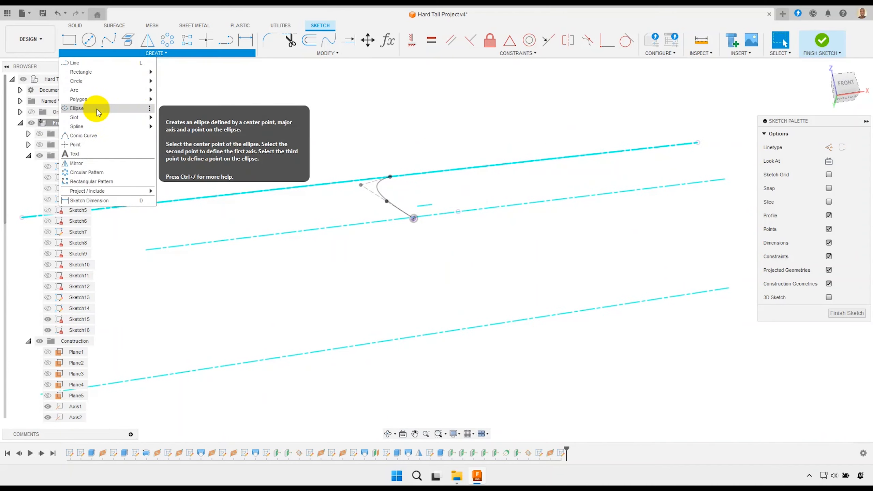
left_click(77, 109)
scroll(426, 231, "up", 4)
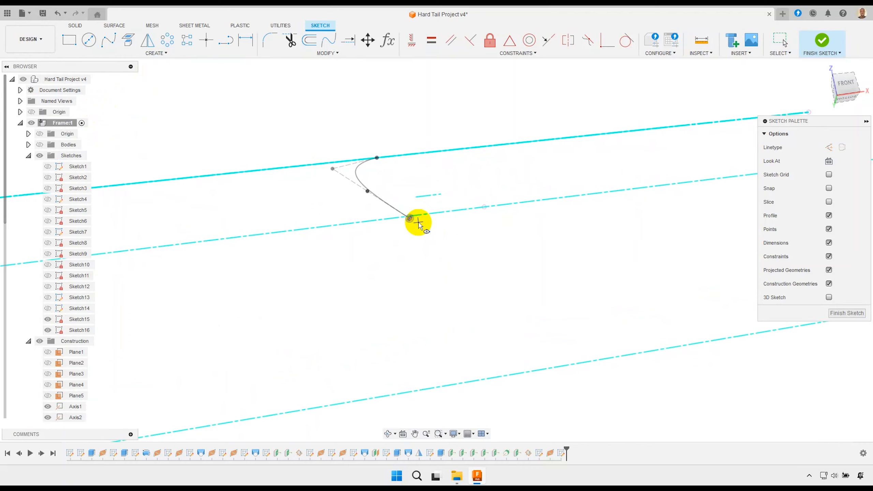
left_click(403, 211)
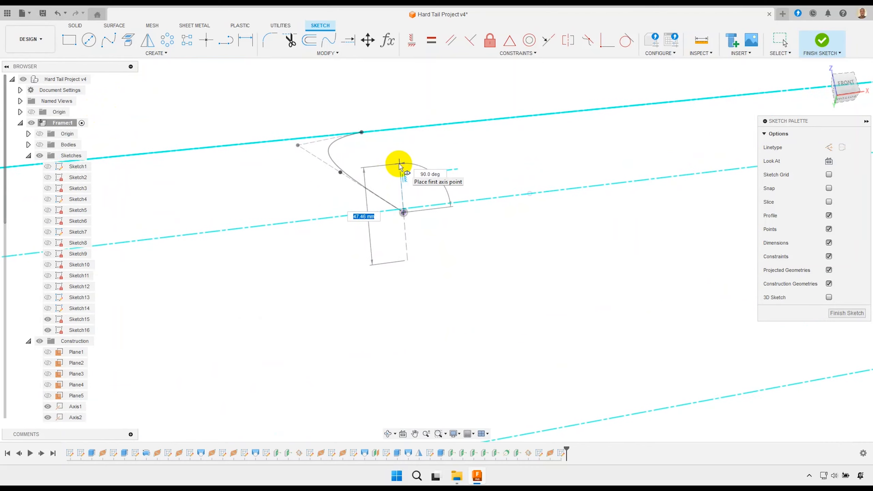
left_click(398, 165)
left_click(415, 172)
right_click(420, 145)
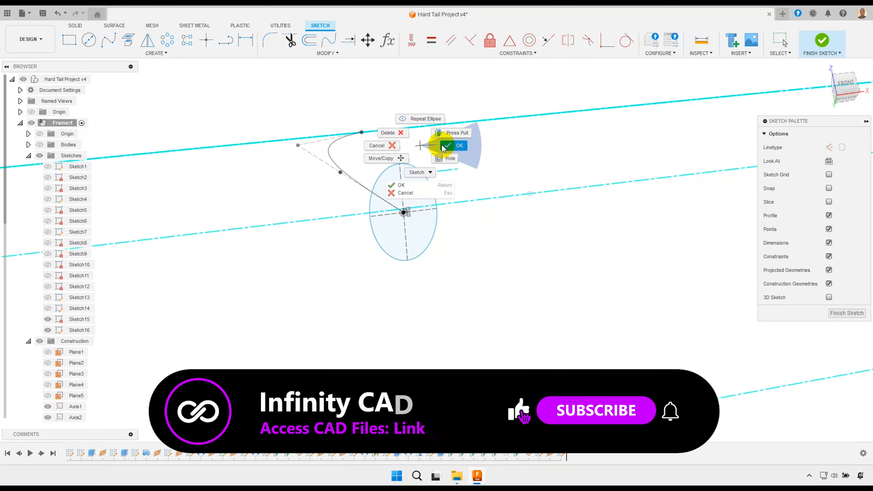
left_click(443, 147)
Dimension the ellipse's minor radius from its centre as 9 mm
scroll(400, 162, "up", 2)
key("d")
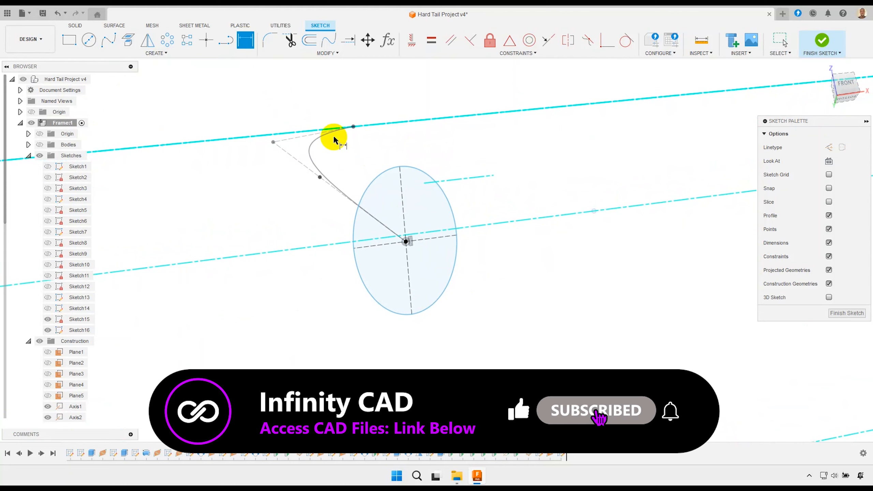
left_click(422, 171)
left_click(462, 149)
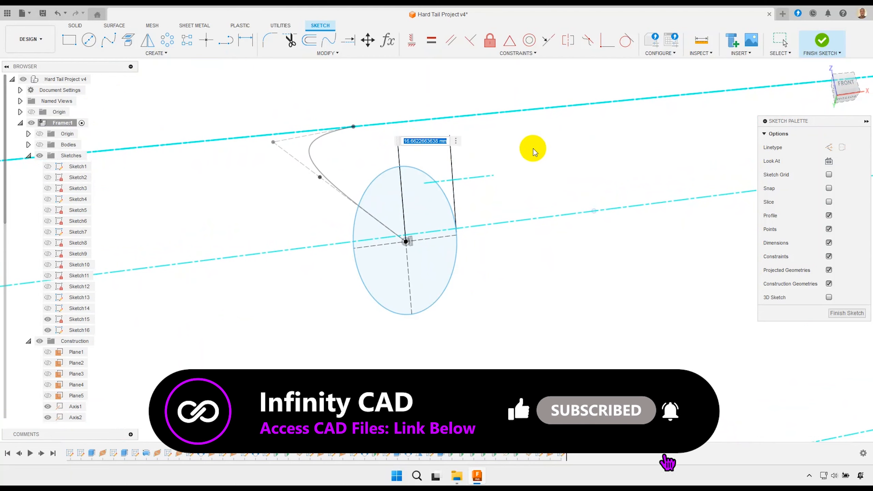
type("9")
key("Return")
Dimension the ellipse's major radius as 12 mm and finish the profile sketch
scroll(463, 253, "up", 3)
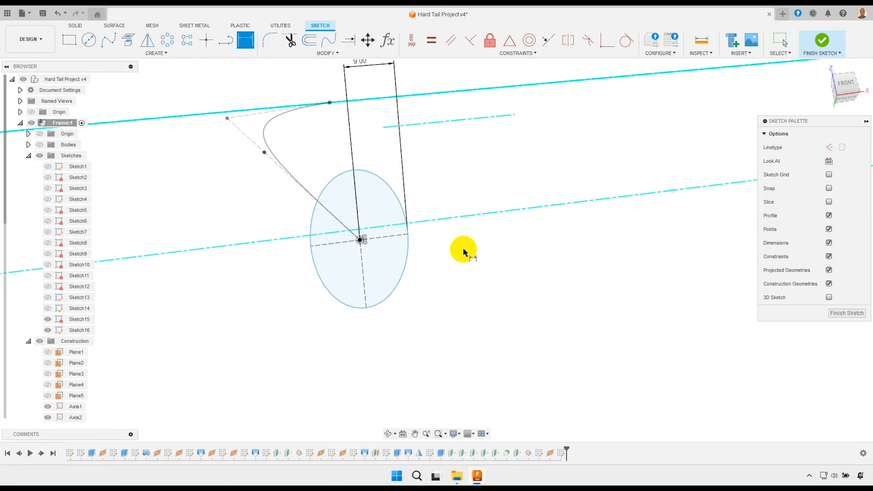
left_click(409, 255)
left_click(443, 255)
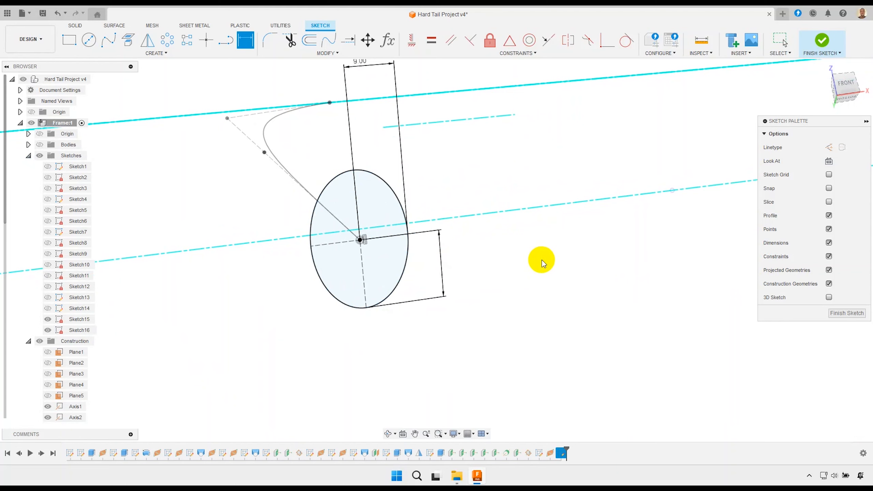
type("12")
key("Return")
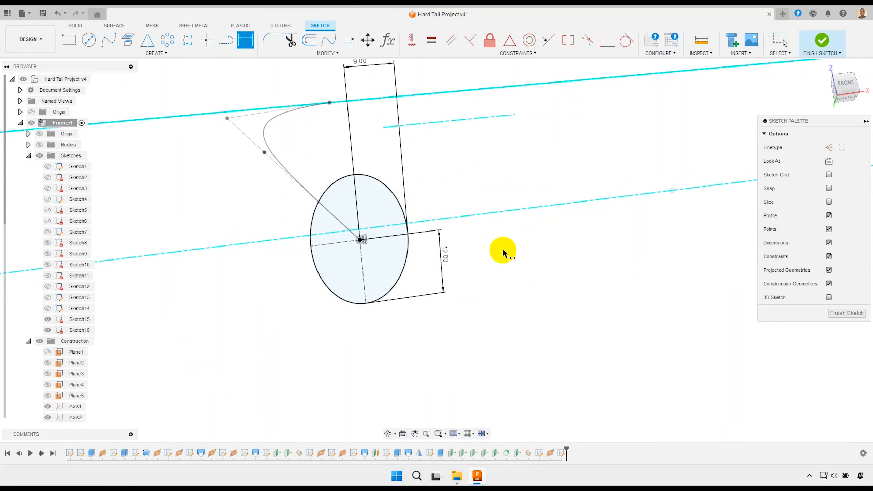
right_click(471, 240)
left_click(443, 242)
scroll(457, 238, "down", 3)
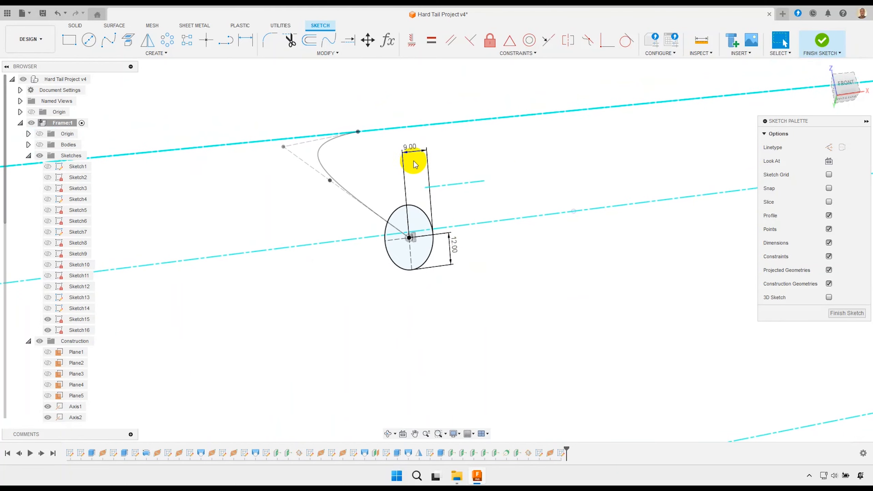
left_click(821, 39)
mouse_move(497, 169)
middle_mouse_down("shift")
mouse_move(387, 191)
mouse_move(428, 237)
mouse_move(399, 227)
middle_mouse_up("shift")
left_click(210, 45)
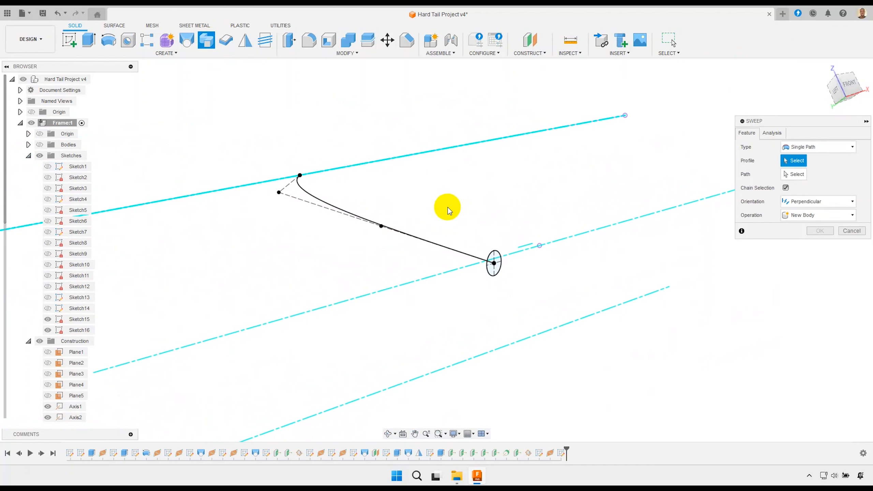
scroll(505, 241, "up", 2)
left_click(501, 267)
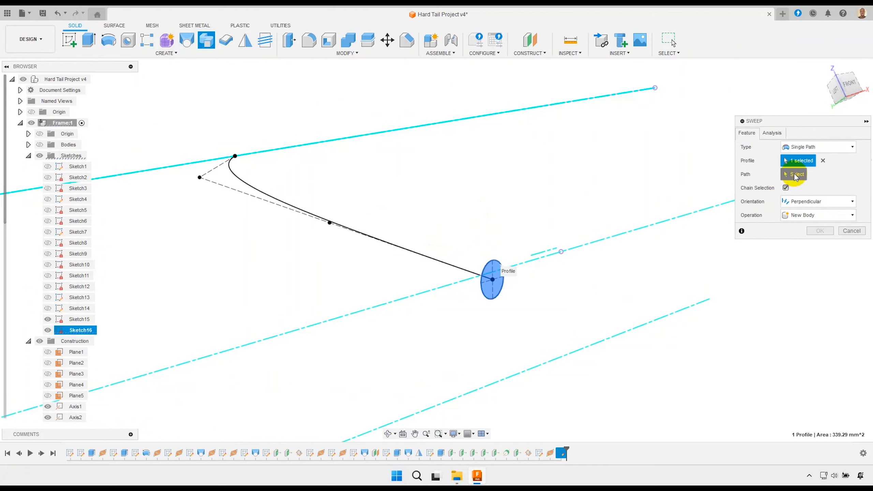
left_click(794, 174)
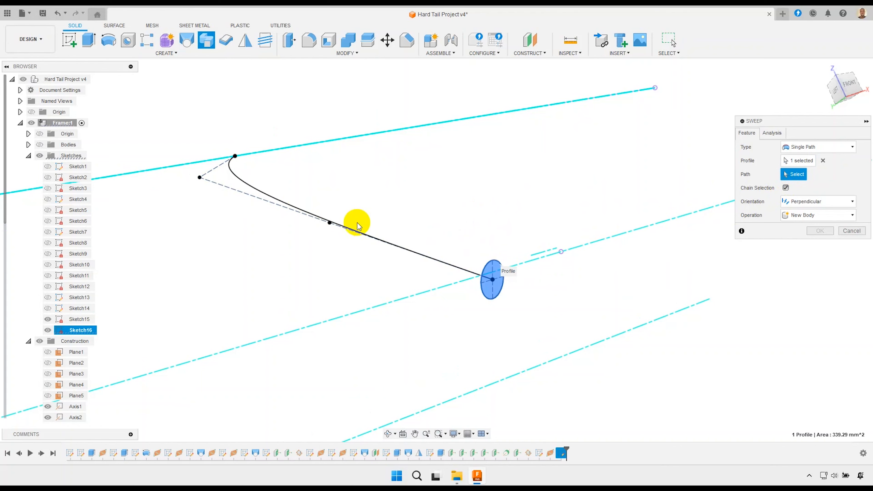
scroll(256, 195, "up", 2)
left_click(256, 195)
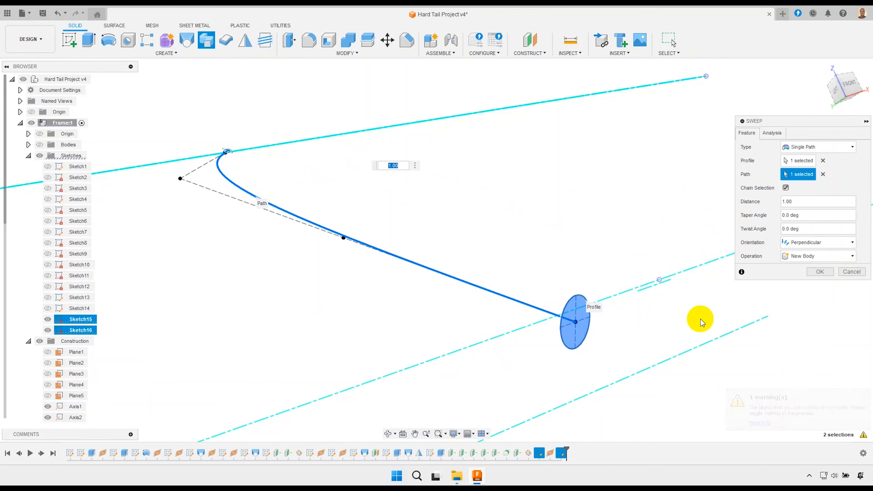
key("Escape")
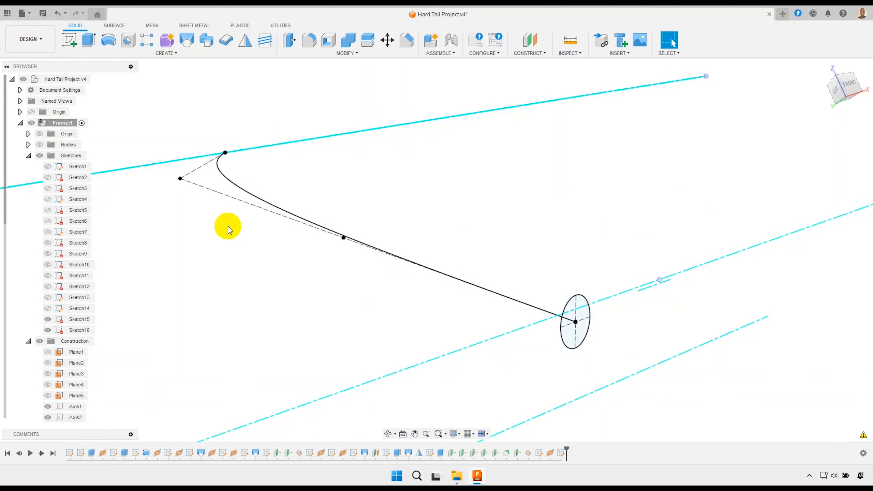
scroll(52, 254, "down", 2)
scroll(53, 255, "up", 2)
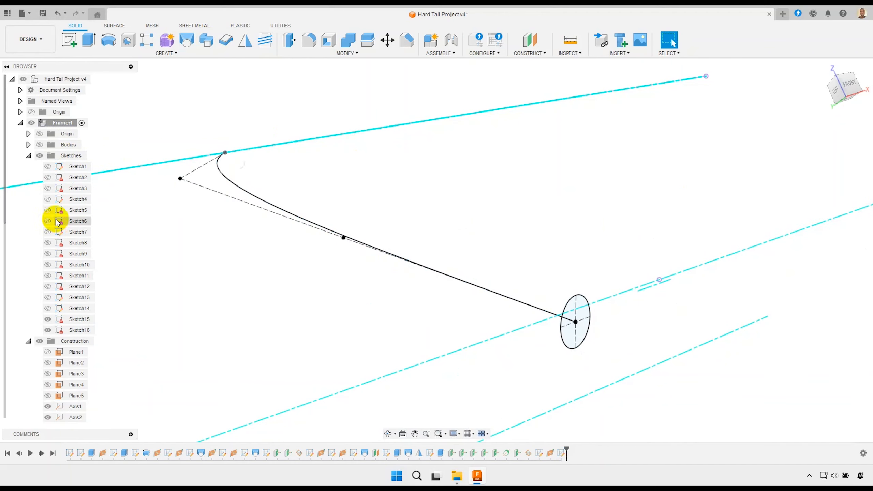
Show the frame's bodies again and view the rear triangle together with the spline path
left_click(40, 145)
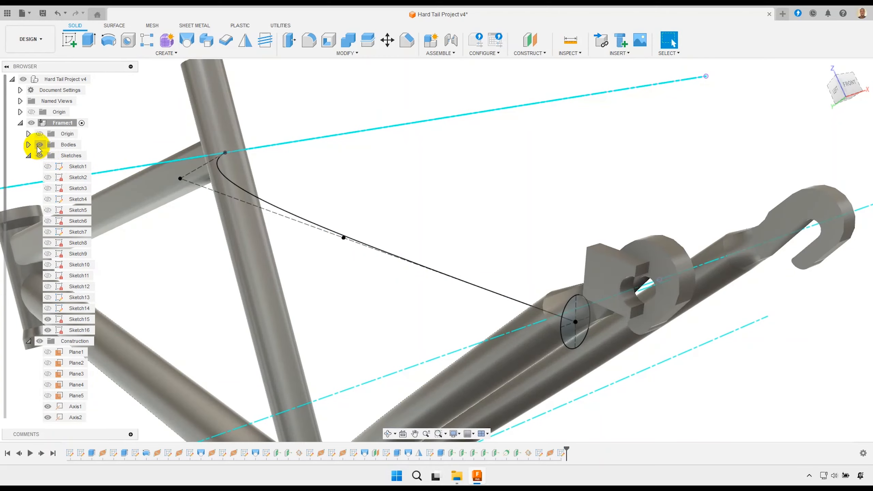
scroll(342, 174, "down", 5)
mouse_move(380, 174)
middle_mouse_down("shift")
mouse_move(344, 179)
mouse_move(389, 183)
middle_mouse_up("shift")
scroll(389, 183, "up", 3)
middle_click_drag(413, 212, 440, 202, "shift")
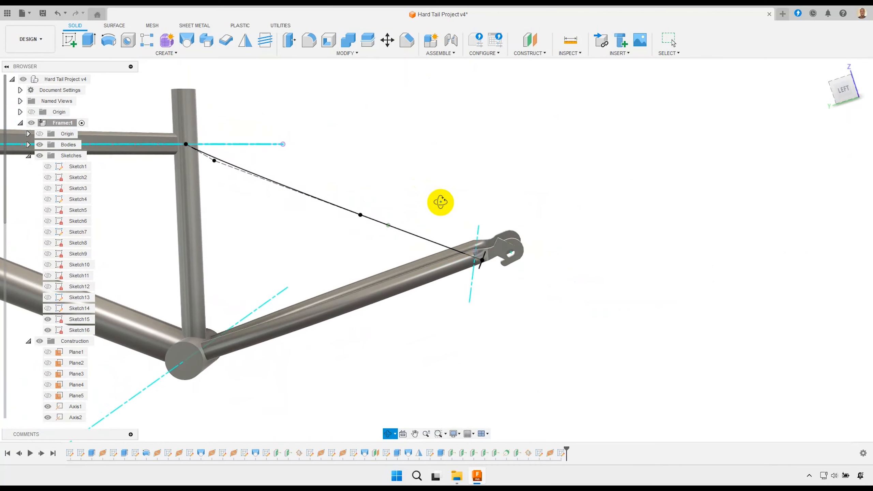
scroll(438, 212, "down", 4)
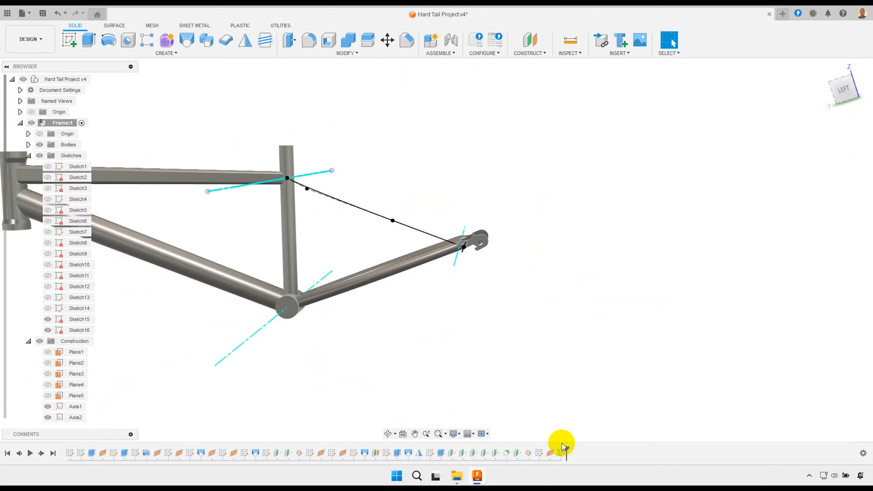
Check the plane at the spline's rear end and roll the history back to just after Plane10, ahead of the spline sketch
left_click(550, 454)
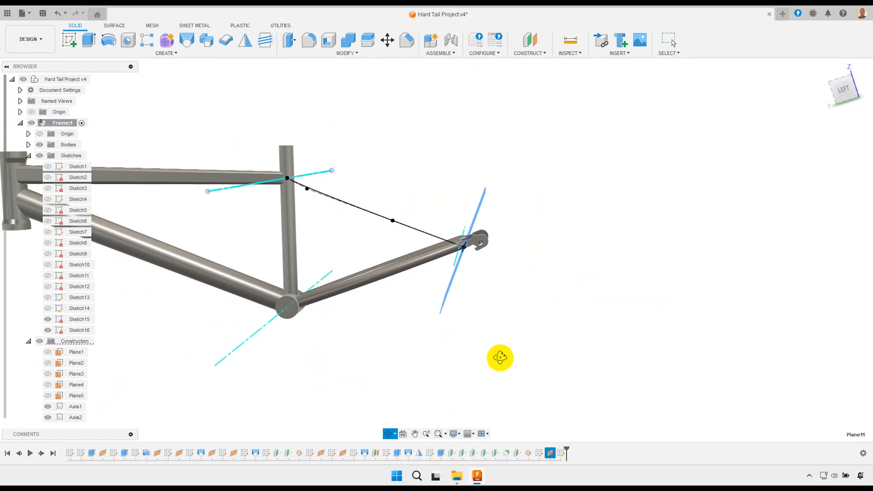
mouse_move(498, 357)
middle_mouse_down("shift")
mouse_move(489, 344)
mouse_move(494, 357)
mouse_move(512, 350)
middle_mouse_up("shift")
left_click(550, 453)
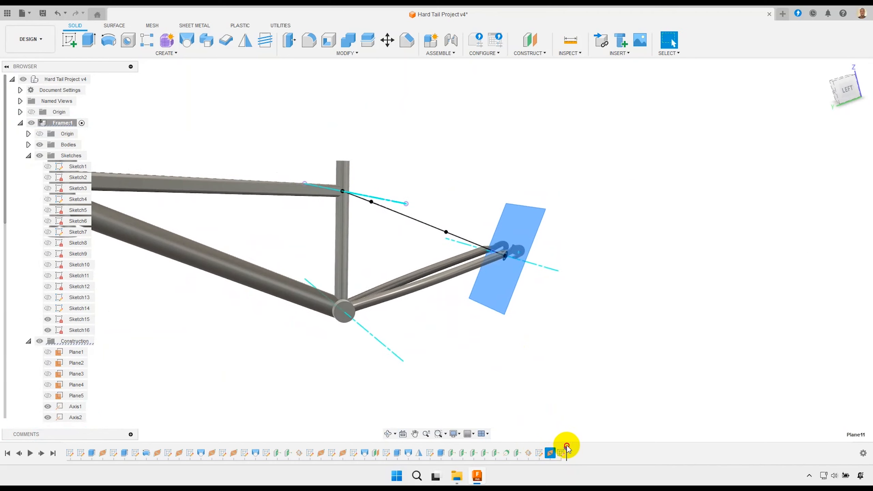
left_click_drag(566, 448, 530, 455)
right_click(527, 454)
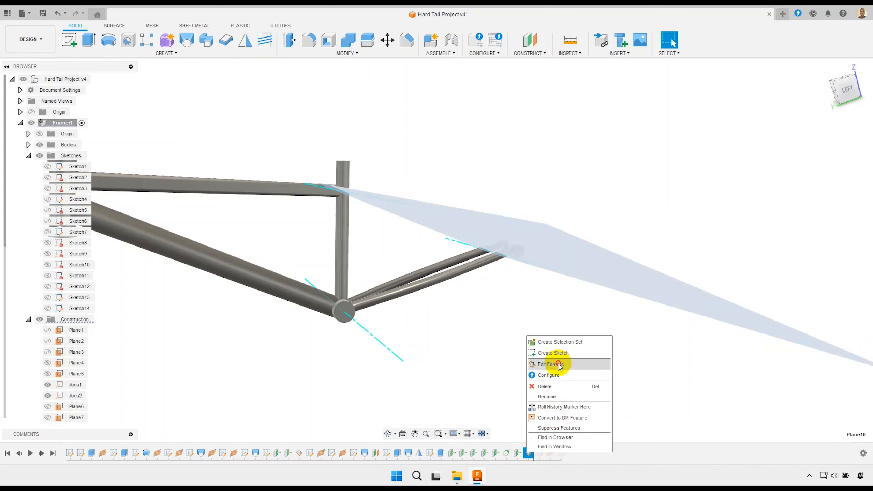
Open the definition of Plane10 for editing and clear its two selected lines
left_click(552, 364)
middle_click_drag(526, 335, 481, 332, "shift")
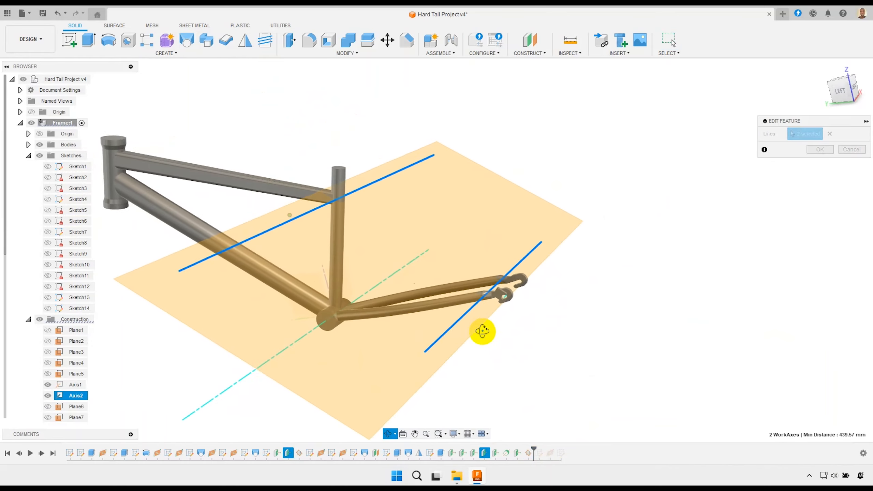
scroll(518, 301, "up", 5)
scroll(518, 301, "up", 3)
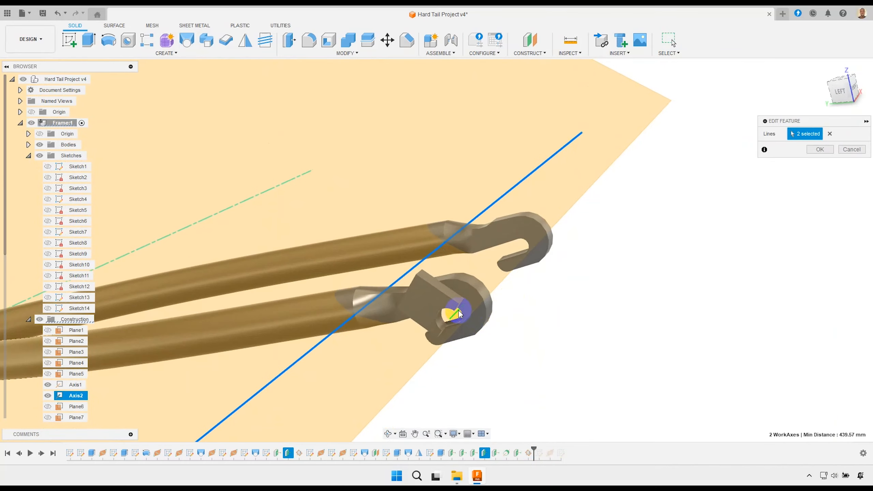
scroll(549, 323, "down", 3)
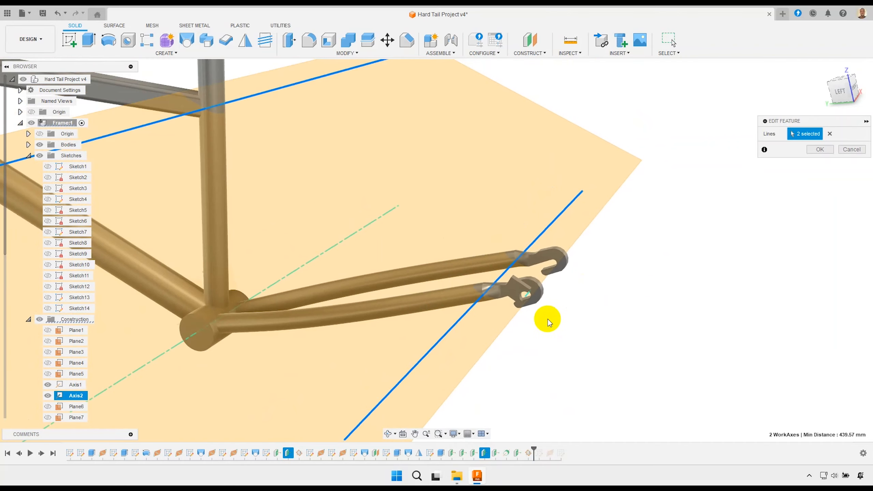
scroll(461, 325, "down", 2)
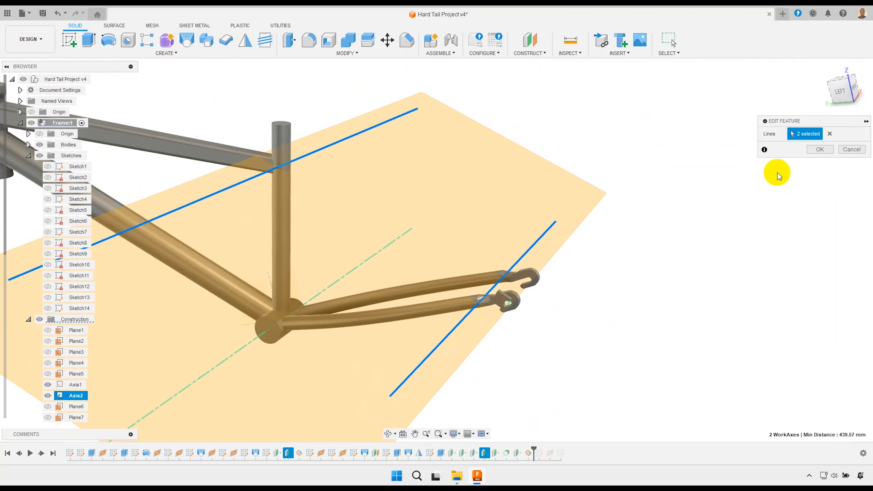
left_click(829, 134)
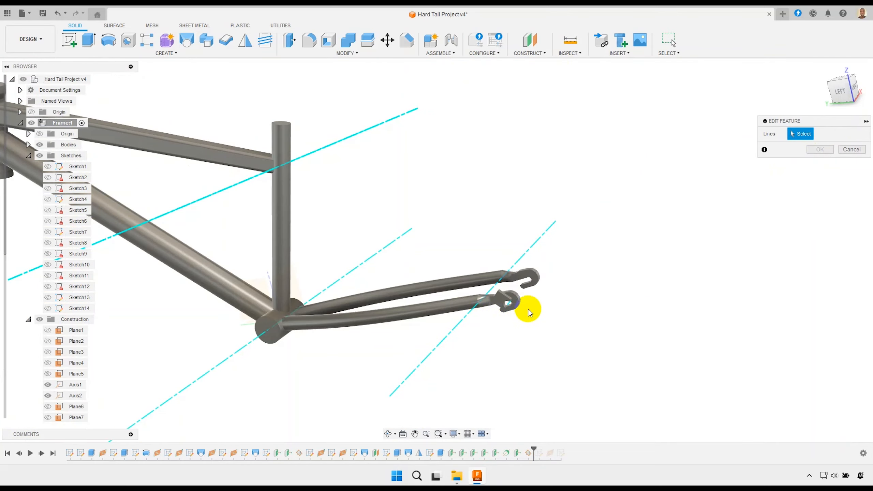
Redefine the plane through the axle axis in the rear dropout slot and the axis crossing the upper seat tube
scroll(529, 312, "up", 5)
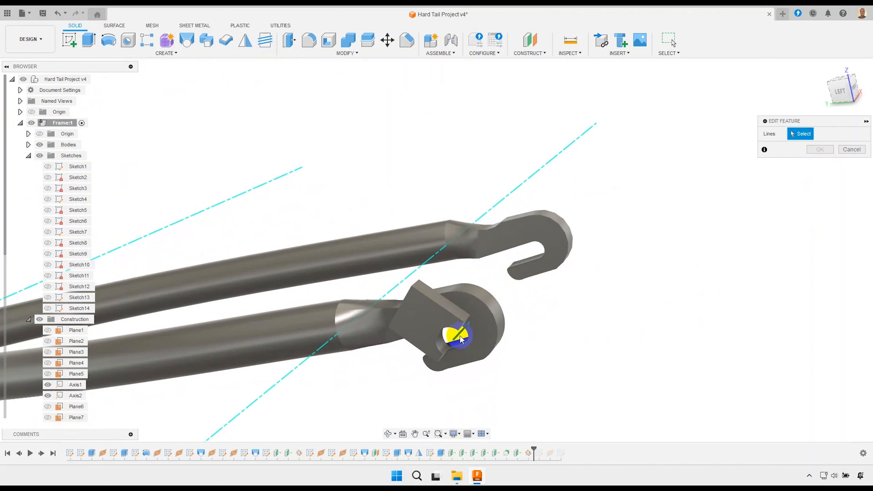
scroll(464, 340, "down", 5)
scroll(567, 321, "up", 2)
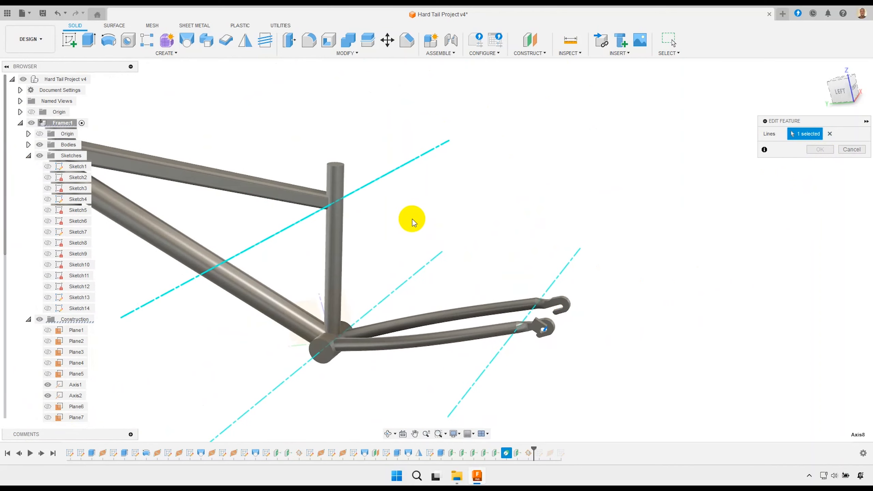
left_click(369, 182)
left_click(368, 182)
scroll(571, 206, "down", 3)
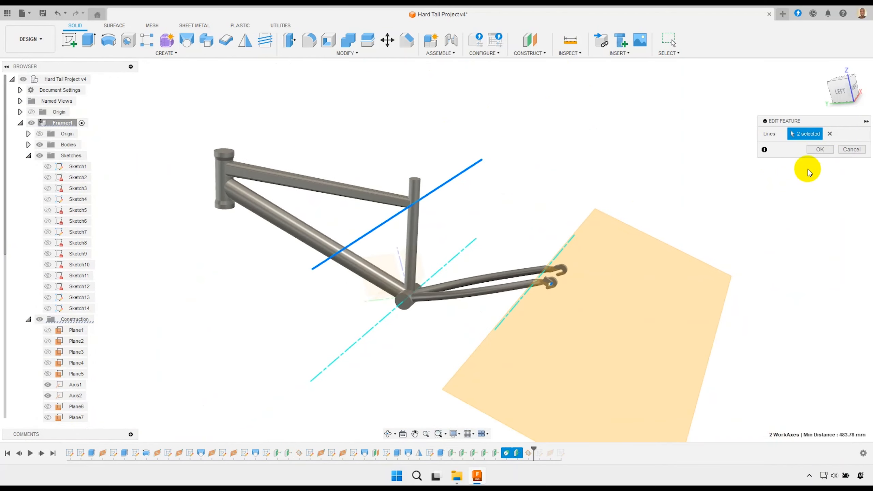
left_click(820, 150)
Roll the history forward past the spline path sketch, check the spline's rear end at the dropout, and continue to the end of the timeline
scroll(575, 191, "down", 3)
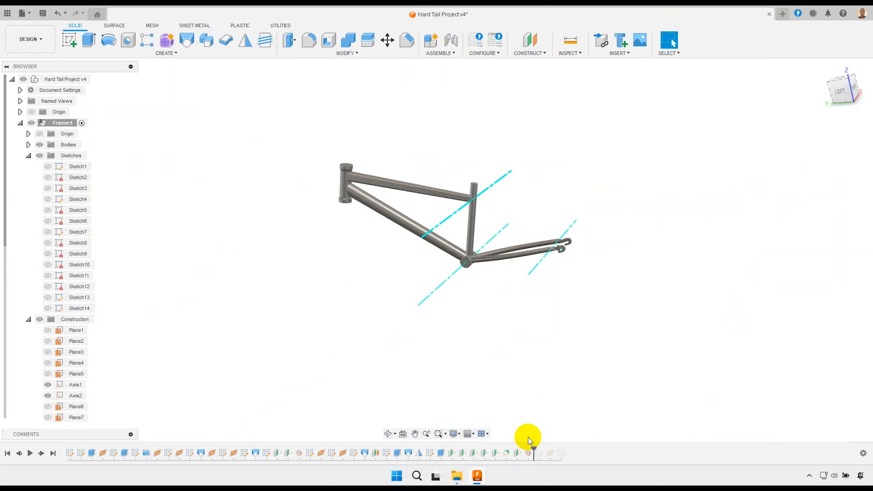
left_click_drag(535, 447, 545, 448)
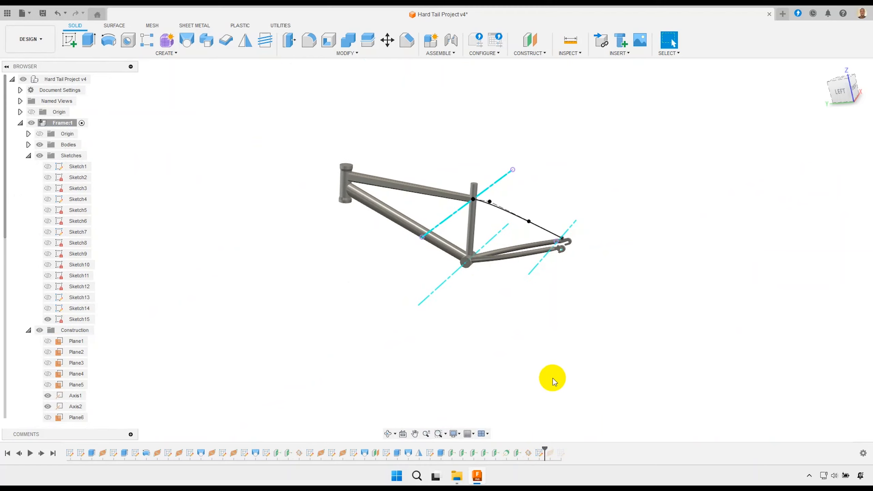
middle_click_drag(528, 317, 505, 325, "shift")
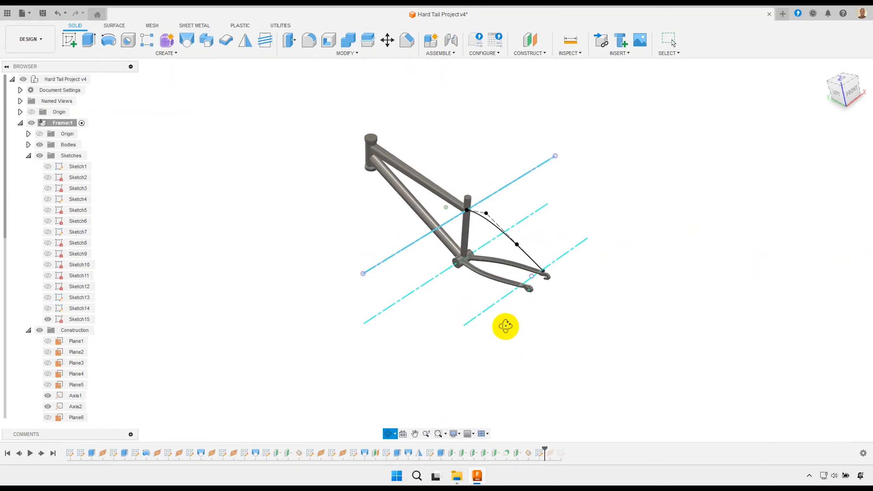
left_click(557, 265)
scroll(557, 264, "up", 10)
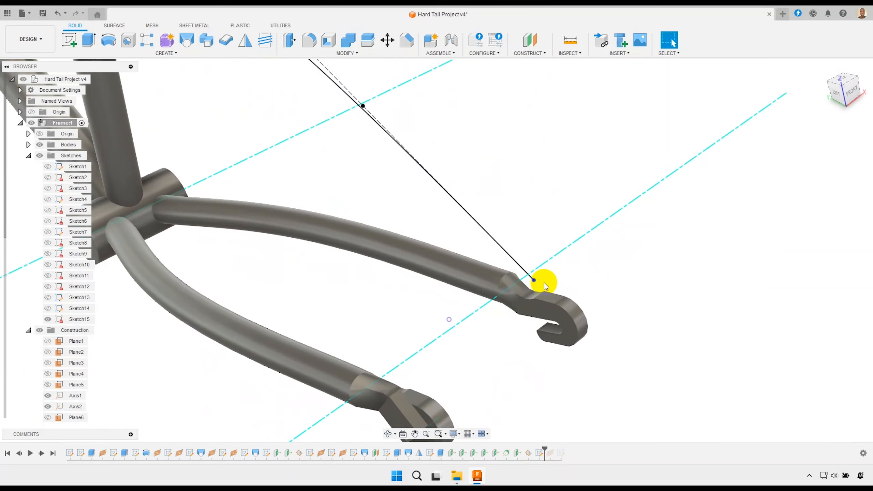
scroll(541, 287, "down", 8)
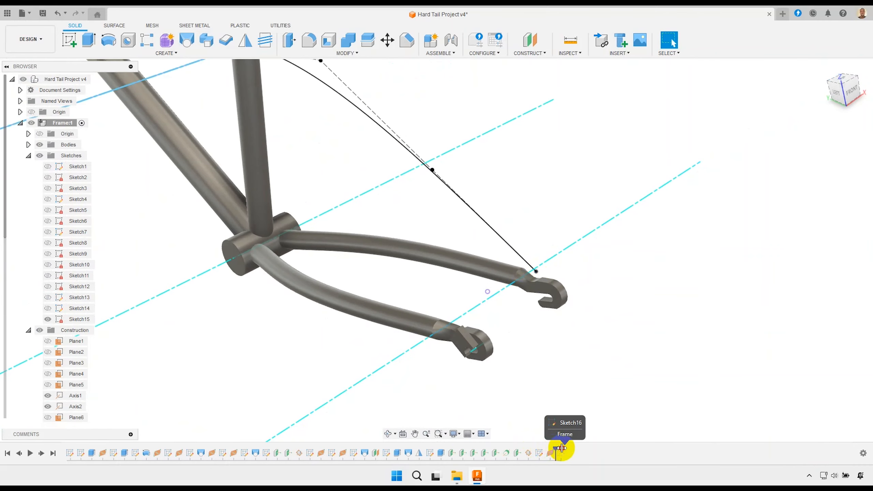
left_click_drag(554, 447, 566, 447)
scroll(577, 361, "down", 5)
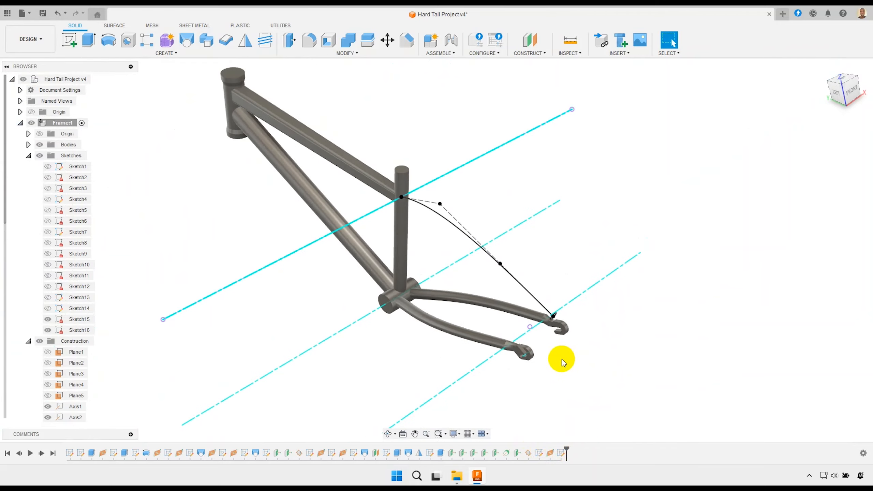
Hide the spline path sketch and the ellipse profile sketch
middle_click_drag(561, 360, 610, 344, "shift")
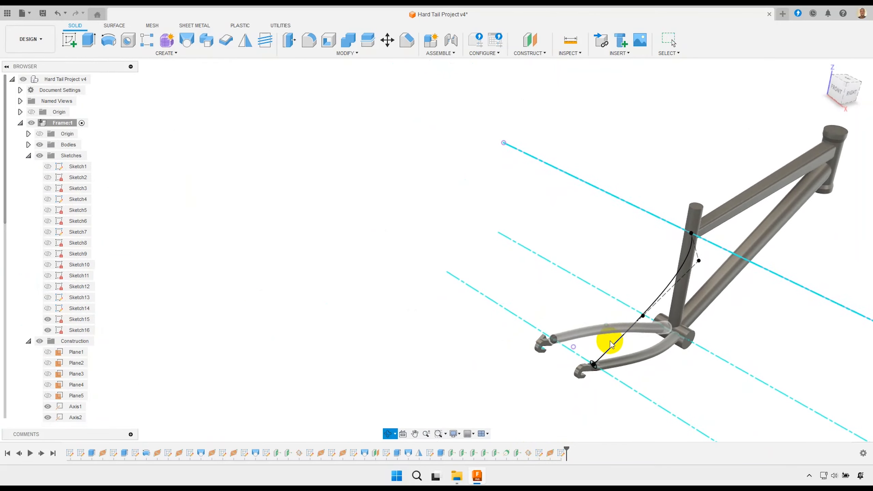
scroll(617, 363, "up", 3)
scroll(584, 344, "down", 2)
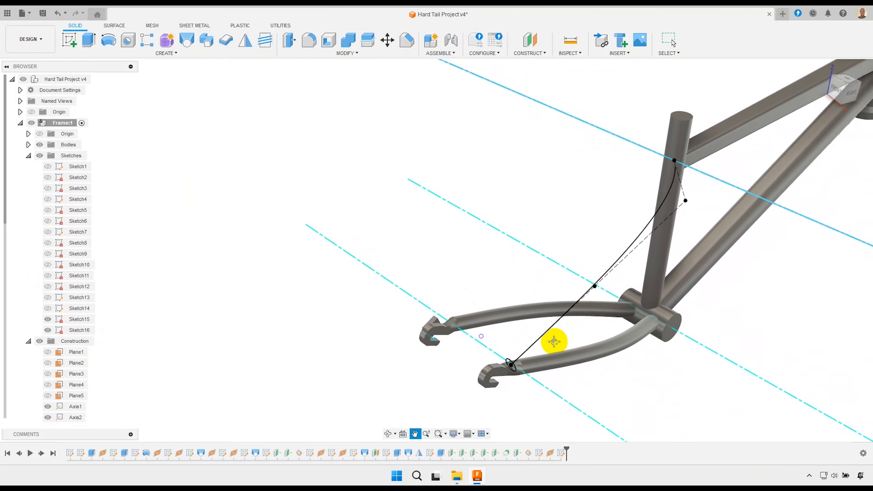
mouse_move(553, 341)
middle_mouse_down("shift")
mouse_move(578, 324)
mouse_move(579, 306)
mouse_move(540, 297)
mouse_move(536, 277)
middle_mouse_up("shift")
middle_click_drag(529, 269, 517, 261)
middle_click_drag(517, 261, 526, 261, "shift")
left_click(49, 319)
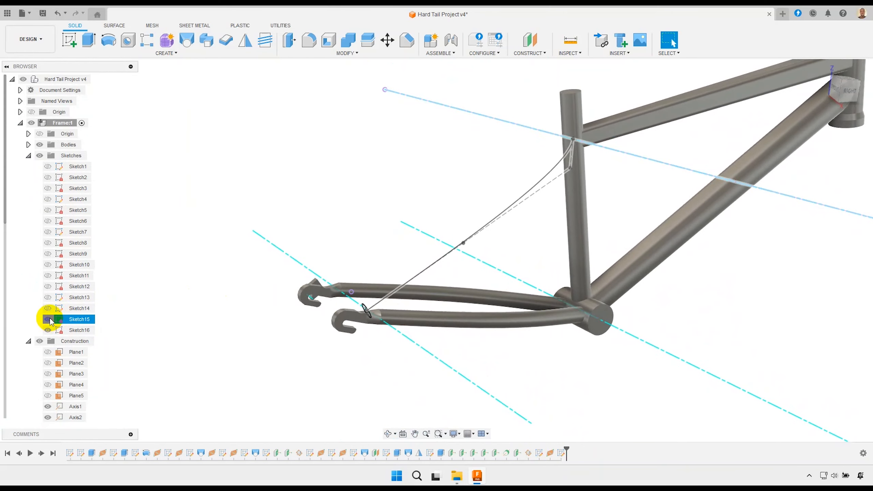
left_click(49, 330)
scroll(166, 278, "down", 3)
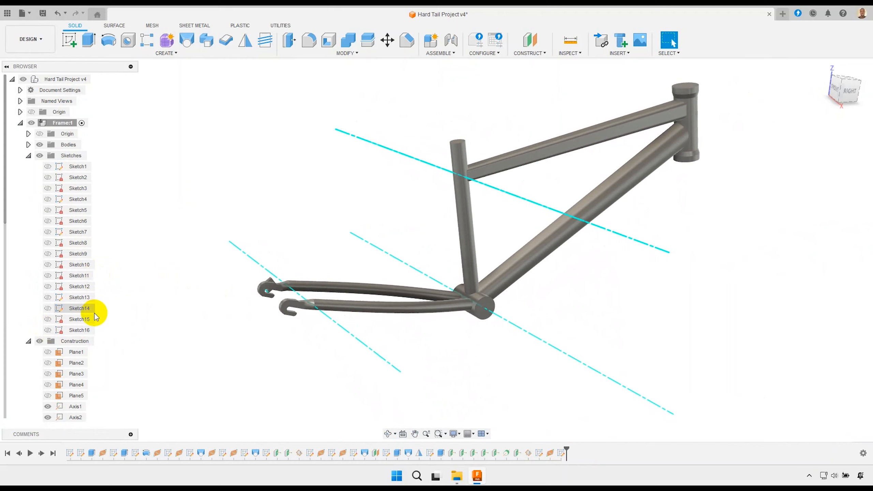
Hide the frame's construction axes and remaining construction geometry, and make the spline path and ellipse profile sketches visible
left_click(51, 407)
left_click(51, 406)
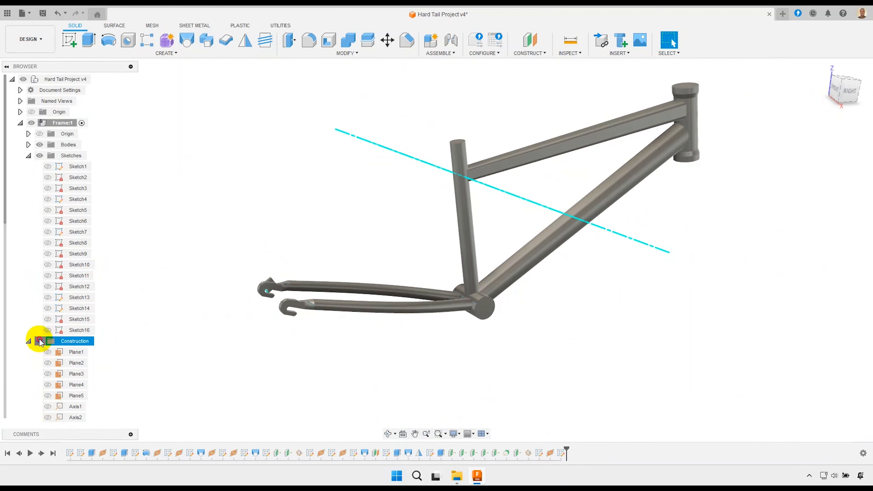
left_click(40, 341)
middle_click_drag(331, 260, 356, 255, "shift")
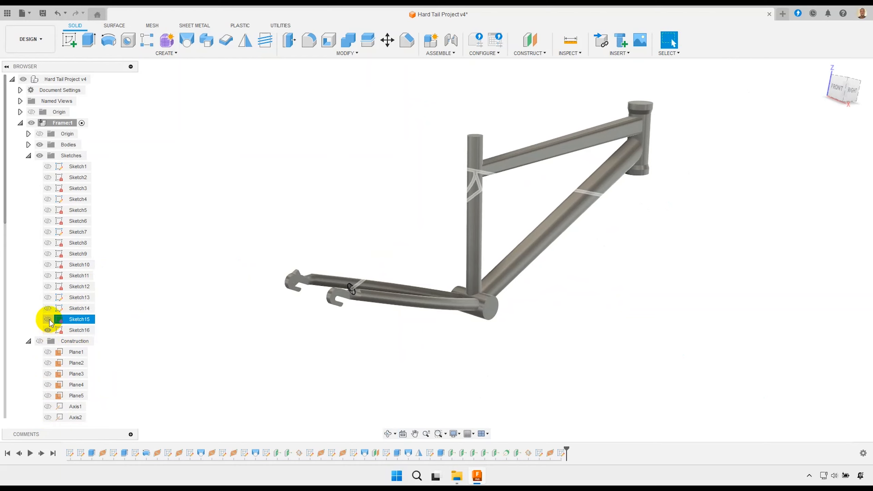
left_click(50, 320)
middle_click_drag(340, 299, 331, 305, "shift")
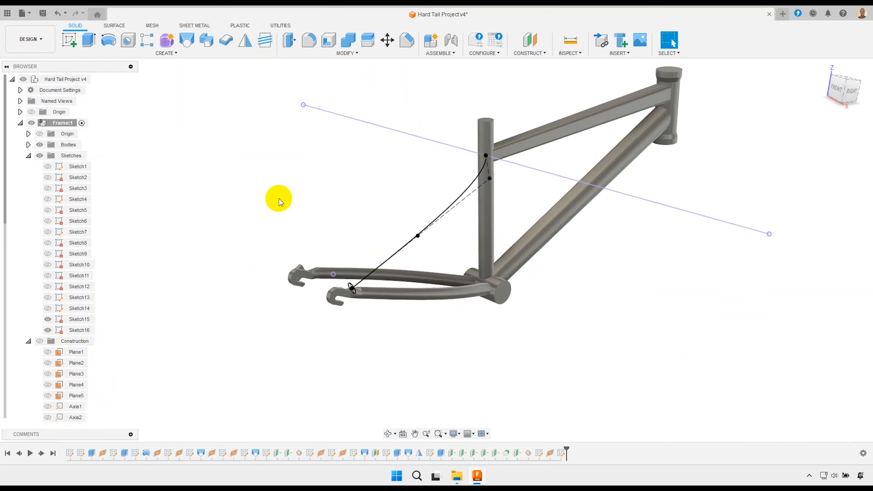
Sweep the ellipse profile along the spline path as a new body to form the upper stay
left_click(208, 42)
scroll(354, 285, "up", 3)
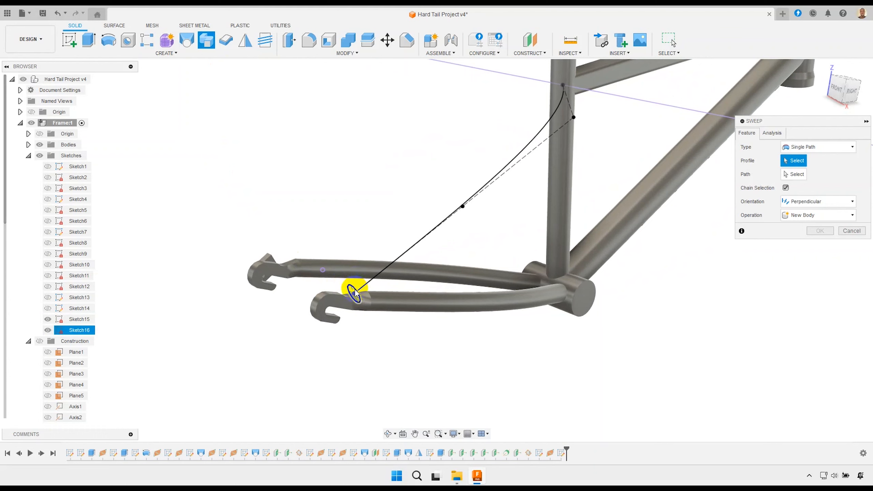
left_click(355, 293)
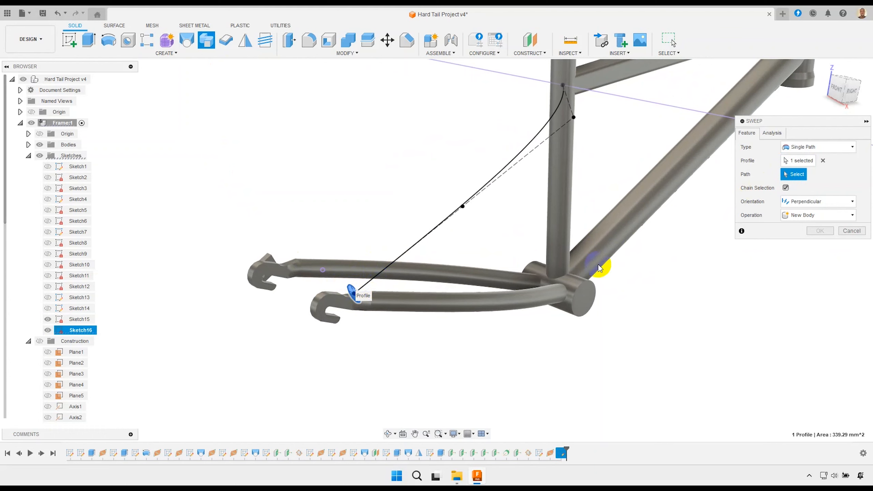
left_click(522, 152)
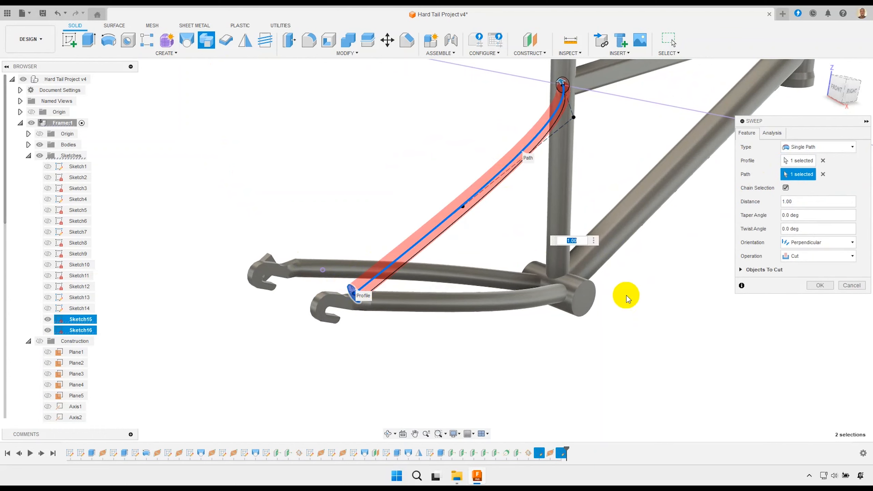
left_click(800, 257)
left_click(801, 296)
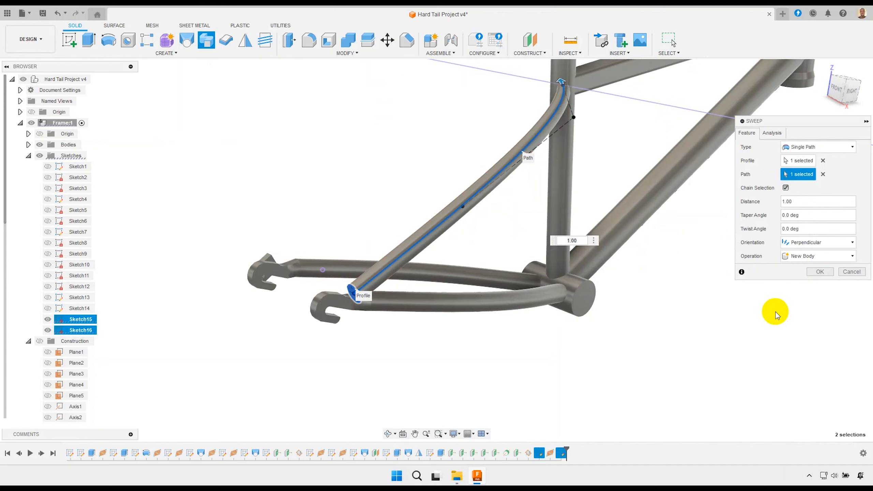
left_click(818, 271)
Mirror the upper stay and the tab body on the opposite rear dropout about the YZ plane, creating new bodies
middle_click_drag(652, 288, 600, 345)
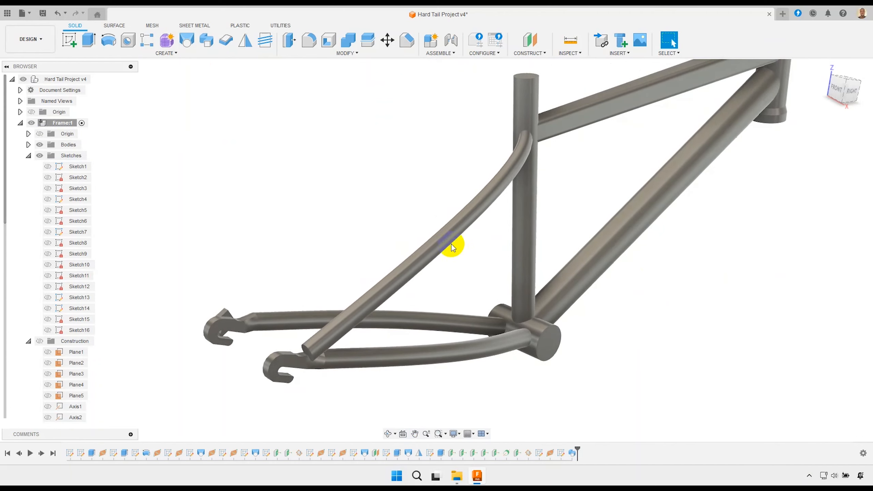
left_click(246, 39)
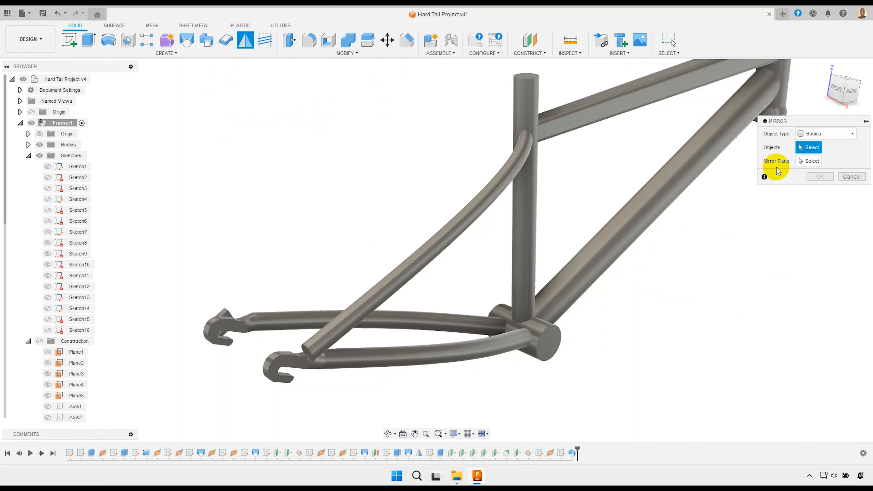
left_click(405, 269)
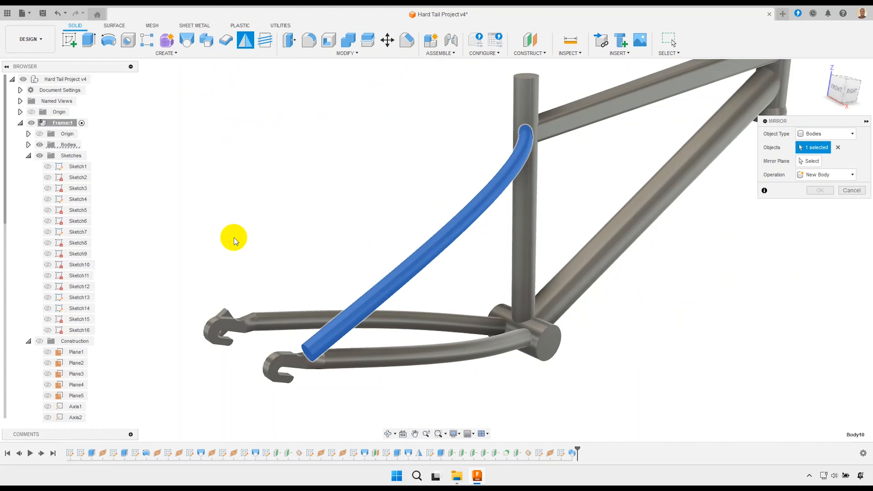
left_click(229, 311)
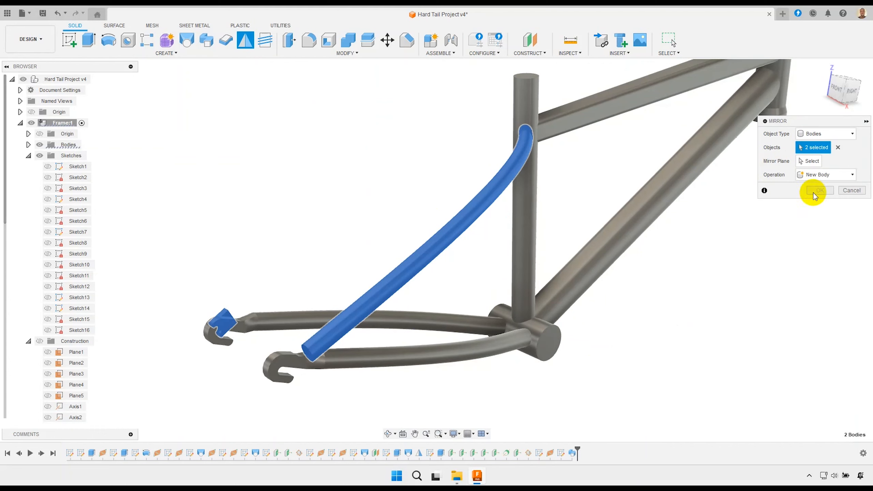
left_click(809, 160)
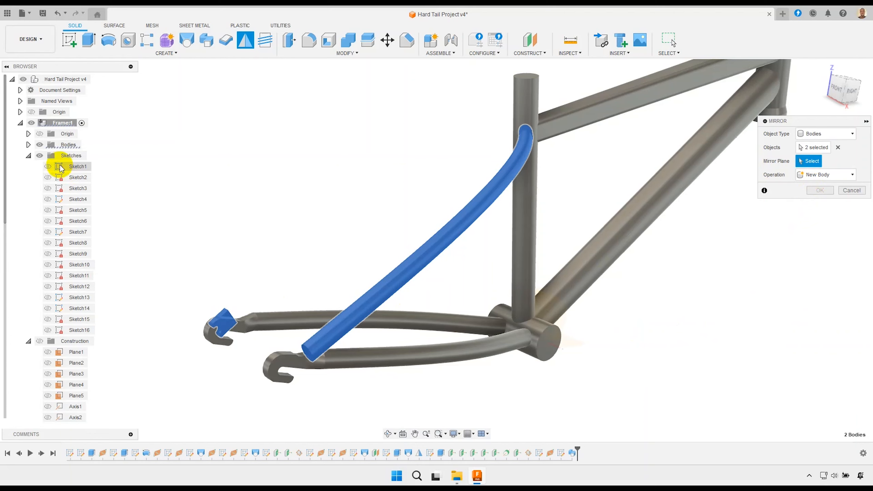
left_click(29, 134)
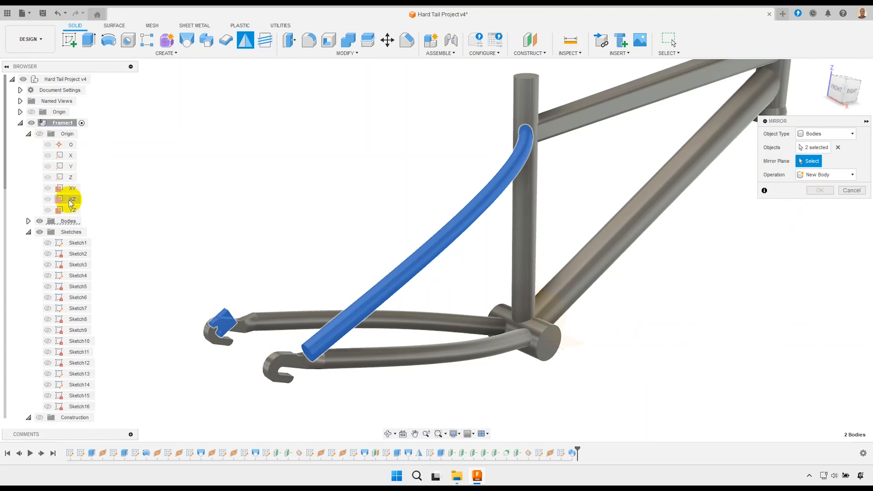
left_click(73, 211)
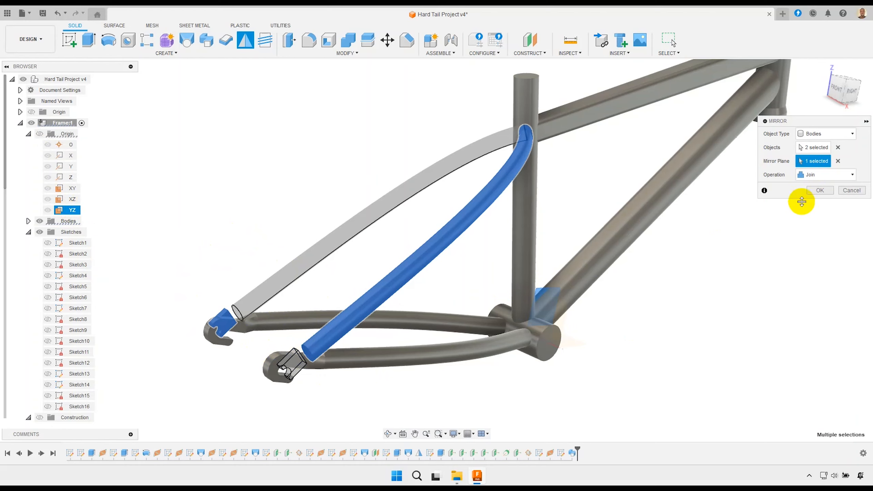
left_click(817, 178)
left_click(818, 187)
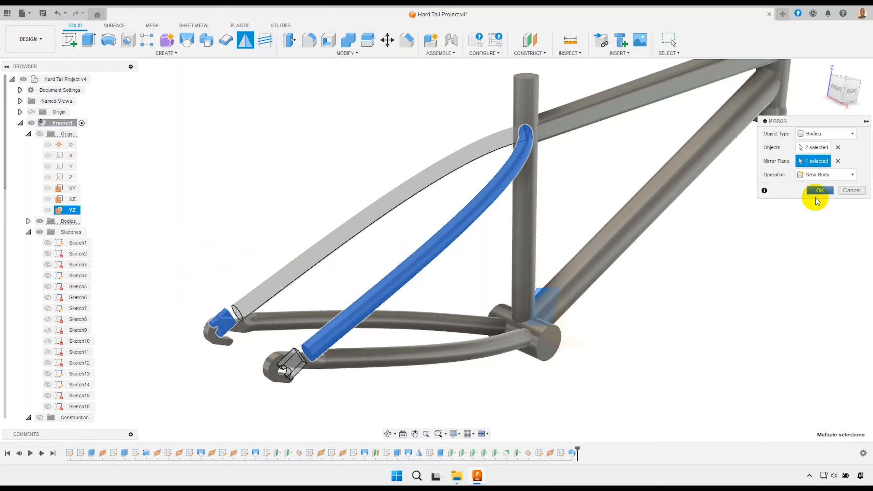
left_click(820, 193)
Examine the gaps between the lower ends of both upper stays and the rear dropouts
scroll(473, 240, "down", 5)
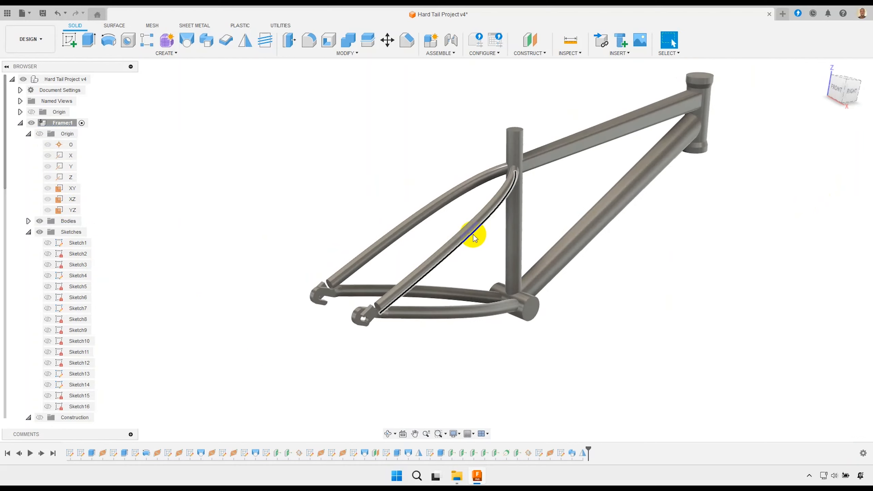
middle_click_drag(437, 253, 505, 269, "shift")
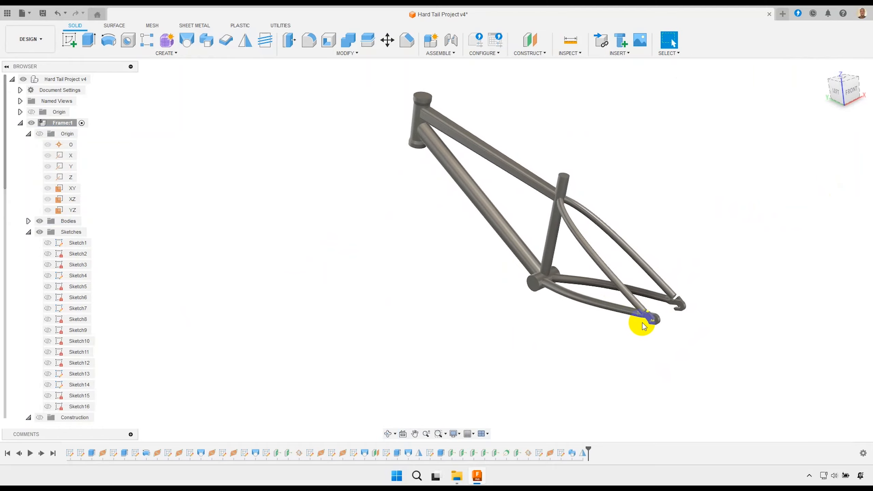
scroll(642, 311, "up", 5)
scroll(638, 312, "up", 4)
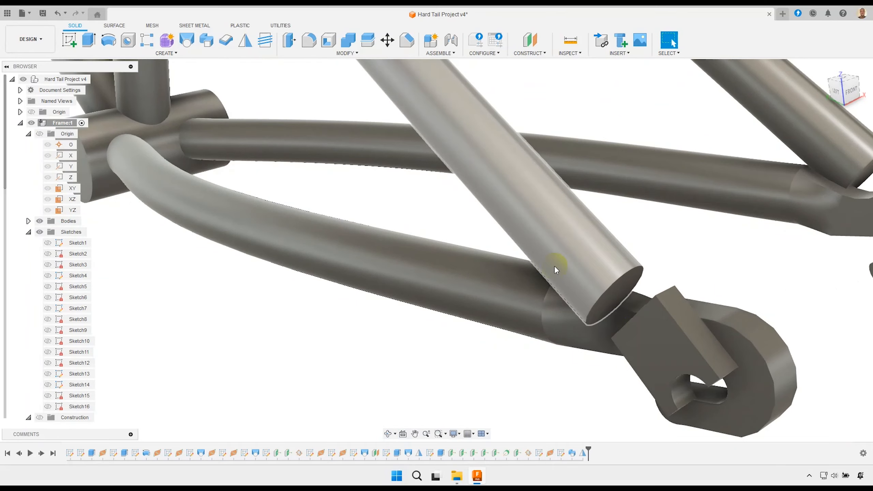
scroll(531, 262, "down", 6)
middle_click_drag(583, 275, 529, 261, "shift")
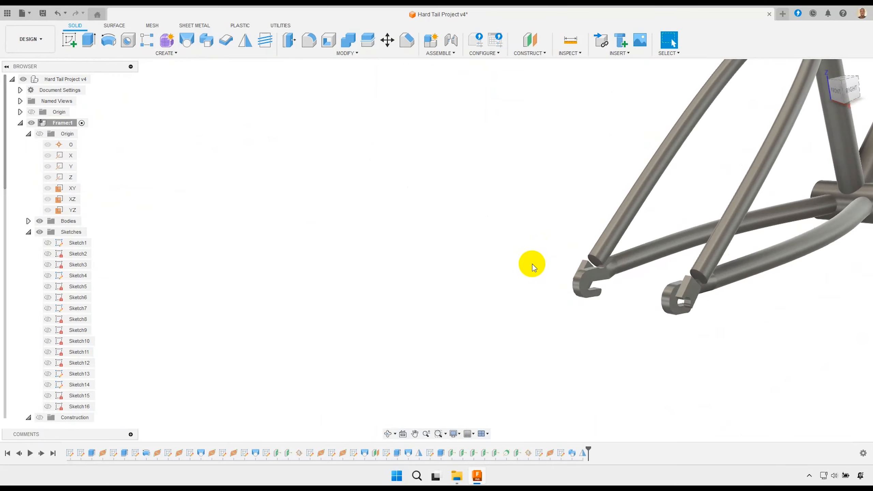
scroll(705, 305, "up", 5)
scroll(715, 258, "down", 6)
middle_click_drag(594, 249, 635, 289, "shift")
Loft the end face of the frame's left-side upper stay to the facing flat dropout tab face with the Join operation
scroll(698, 302, "up", 6)
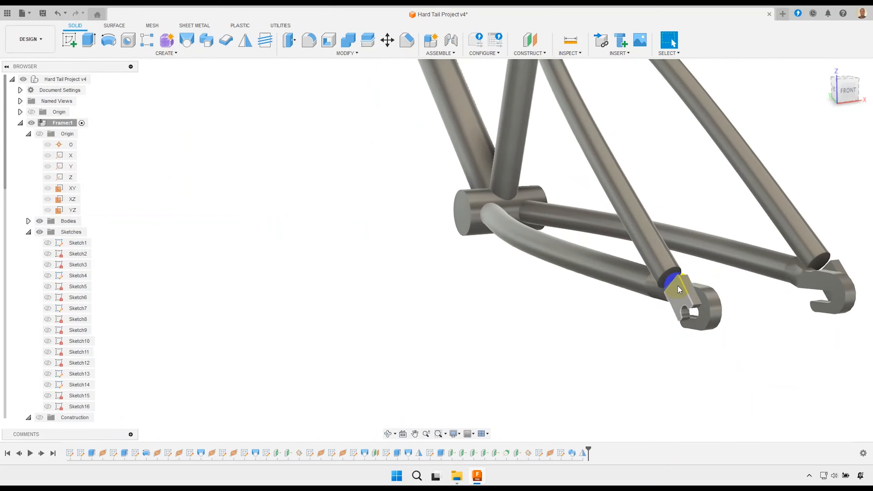
left_click(188, 40)
left_click(646, 274)
scroll(541, 261, "down", 3)
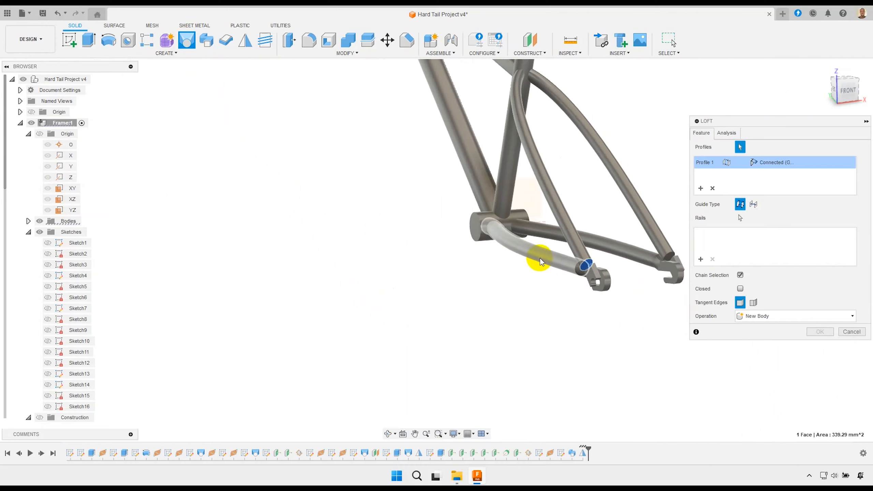
middle_click_drag(518, 269, 559, 248, "shift")
scroll(577, 267, "up", 5)
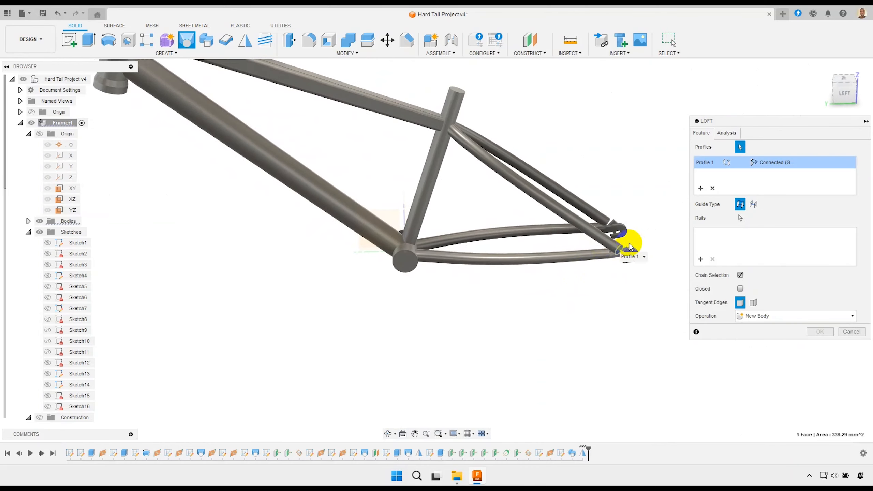
scroll(630, 246, "up", 5)
left_click(598, 267)
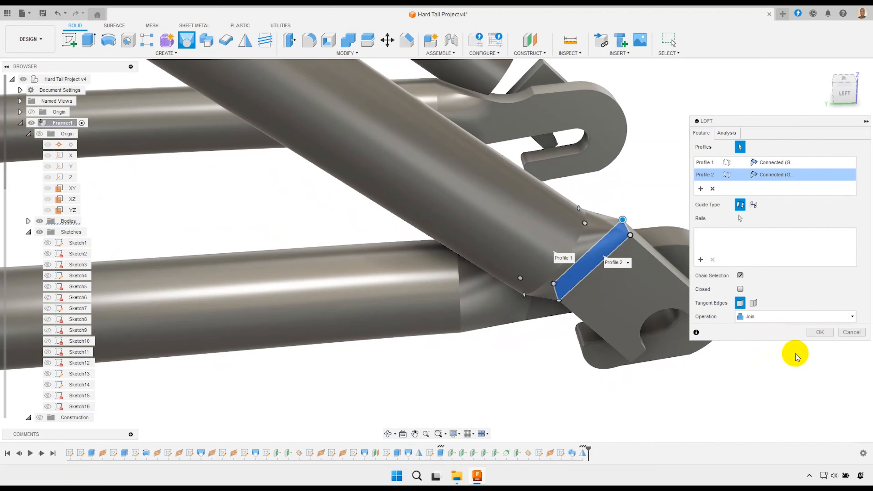
left_click(820, 332)
Loft between the right-side dropout tab face and the end face of its upper stay with the Join operation
scroll(779, 358, "down", 5)
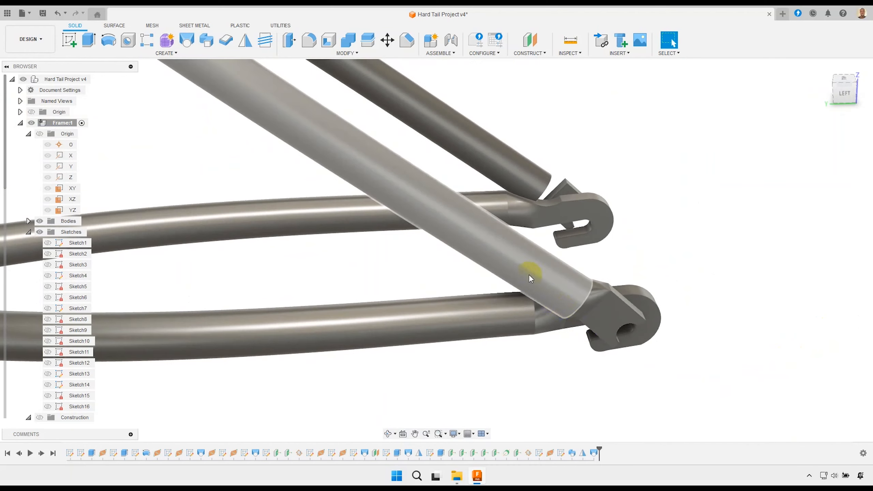
left_click(186, 40)
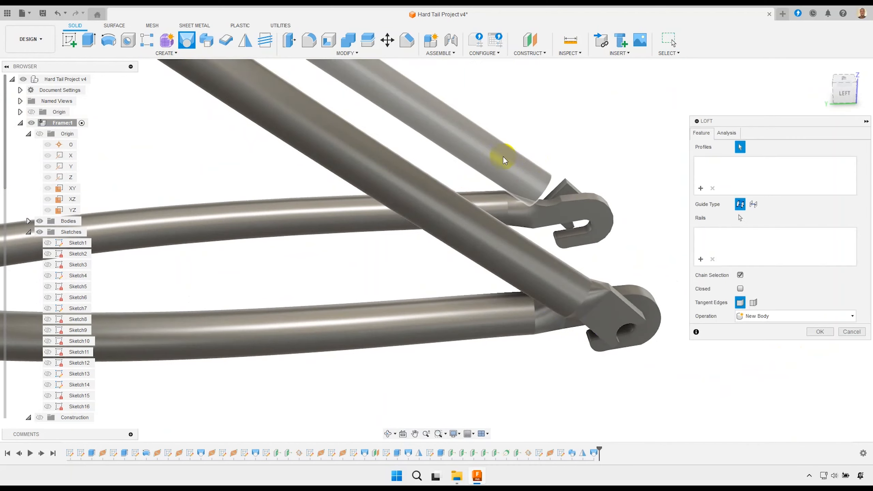
scroll(552, 173, "up", 4)
left_click(551, 202)
middle_click_drag(522, 214, 460, 214, "shift")
left_click(515, 225)
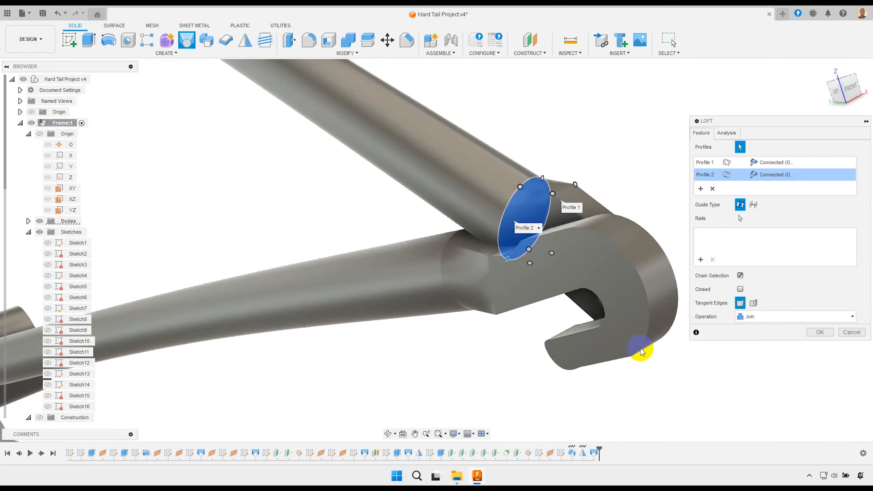
left_click(820, 333)
Reopen the upper stay's spline path sketch for editing from the design history
middle_click_drag(813, 331, 456, 255, "shift")
scroll(397, 300, "up", 5)
scroll(402, 270, "down", 8)
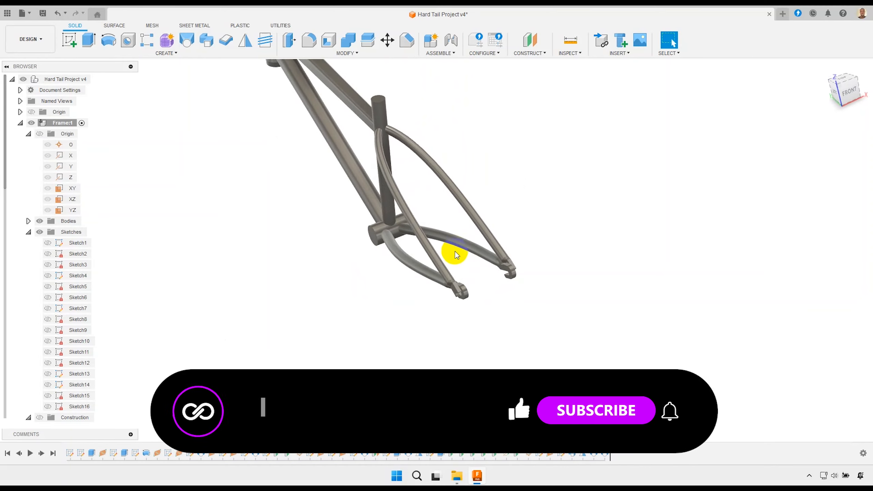
left_click(561, 455)
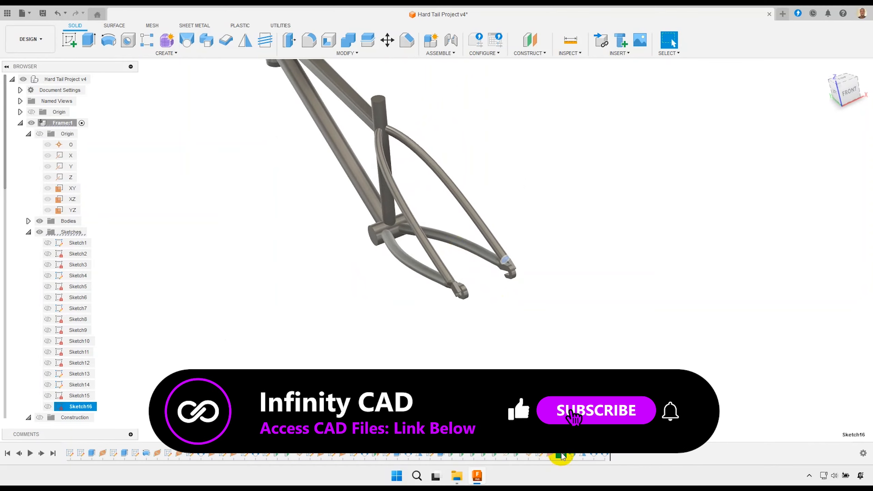
double_click(538, 458)
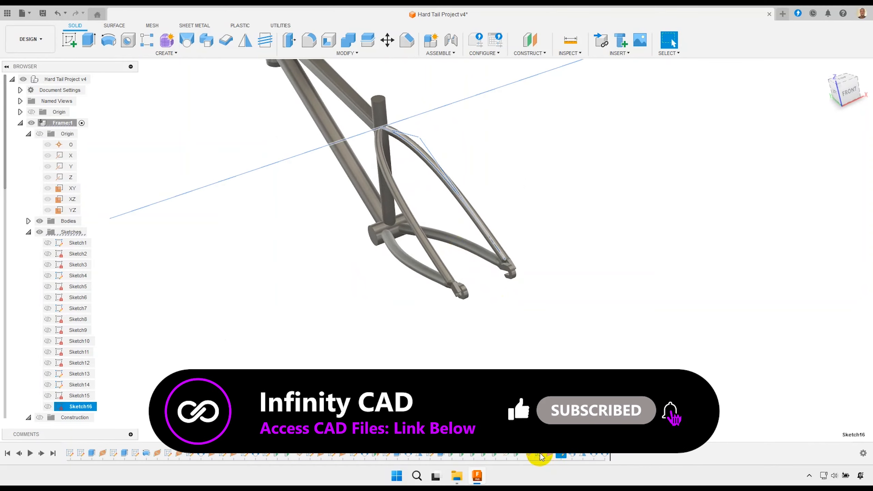
left_click_drag(561, 341, 522, 394)
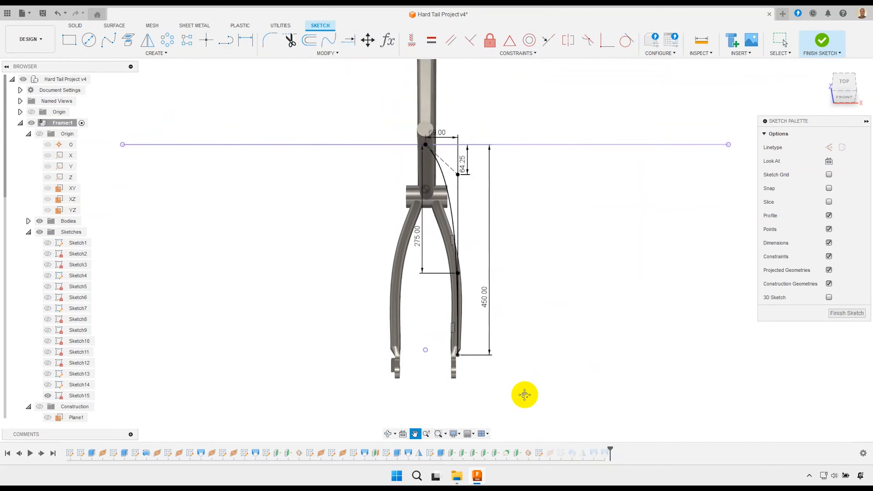
key("Escape")
Set the spline path's overall length dimension to 445 mm and finish the sketch
scroll(490, 215, "up", 2)
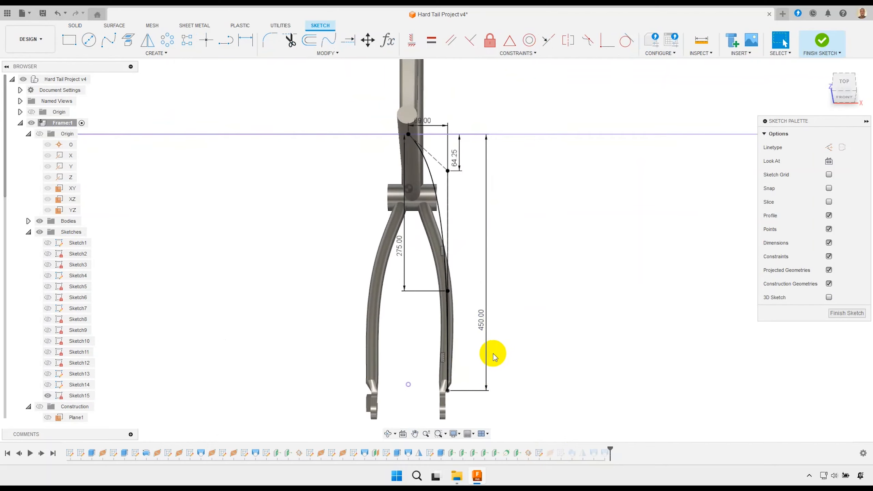
scroll(488, 321, "up", 1)
middle_click_drag(485, 308, 398, 328)
scroll(562, 311, "up", 3)
scroll(562, 311, "up", 1)
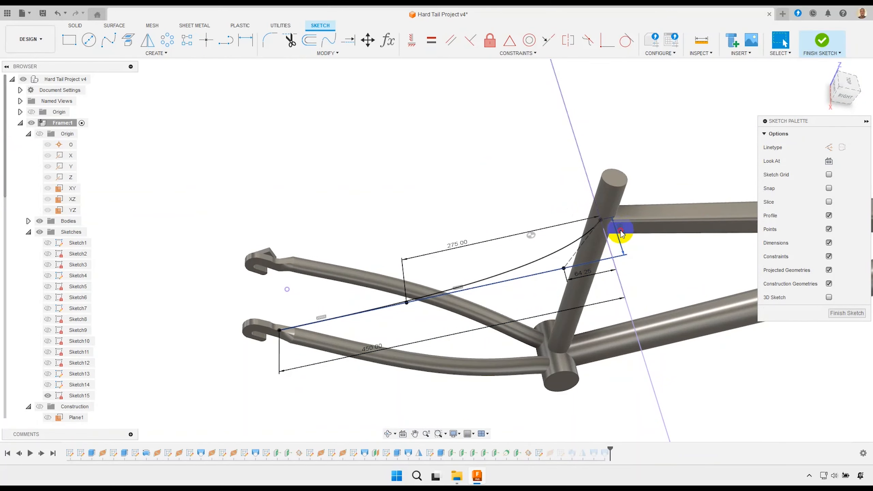
scroll(647, 240, "up", 2)
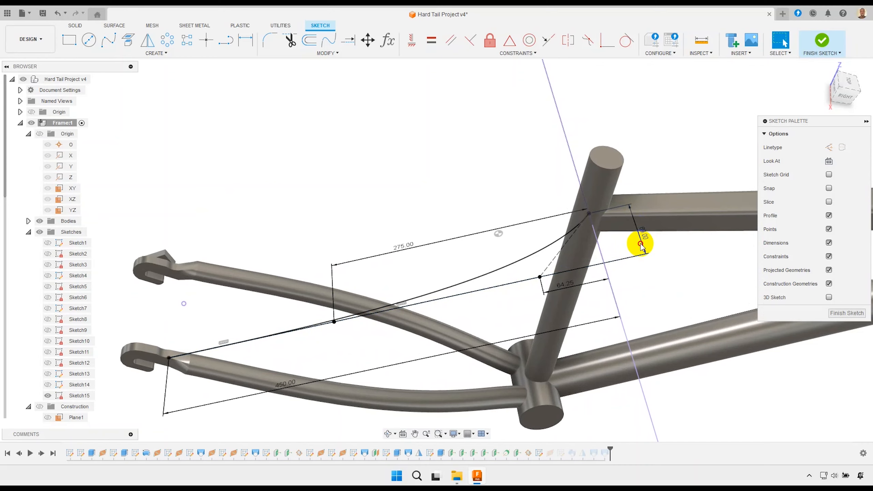
scroll(579, 268, "down", 2)
mouse_move(404, 326)
middle_mouse_down("shift")
mouse_move(360, 317)
mouse_move(370, 298)
mouse_move(386, 302)
mouse_move(384, 321)
middle_mouse_up("shift")
scroll(403, 342, "up", 2)
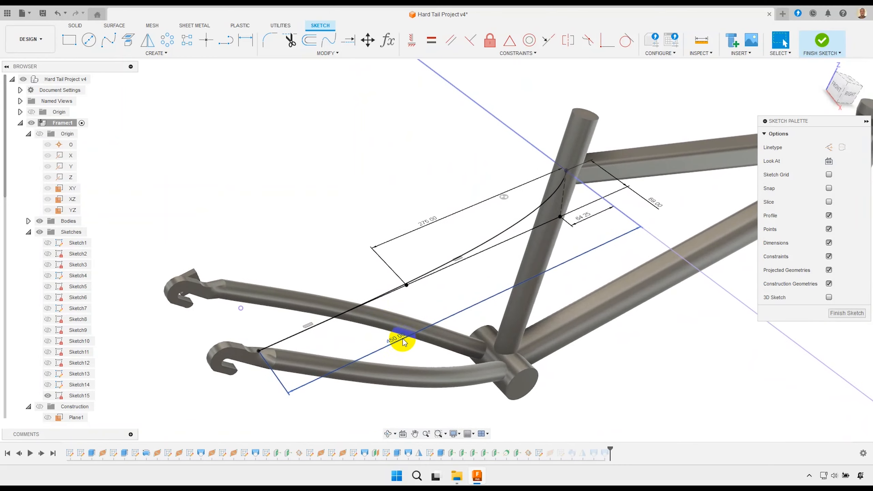
double_click(398, 340)
type("445")
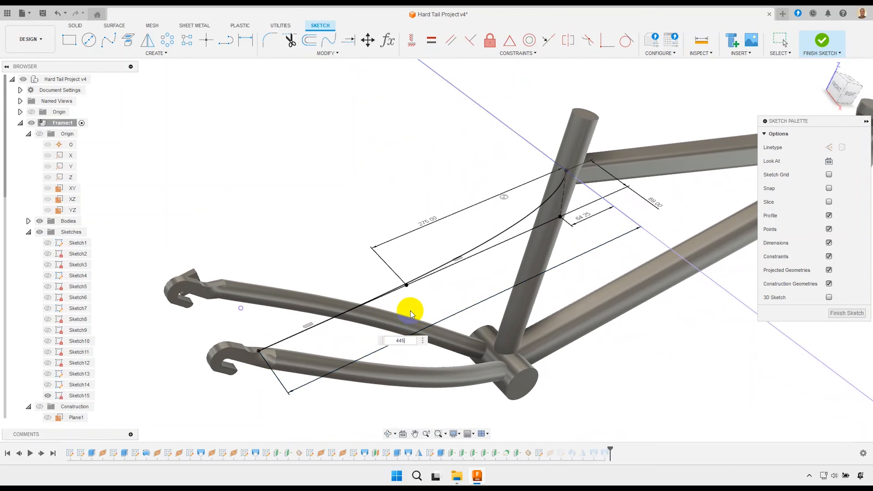
key("Return")
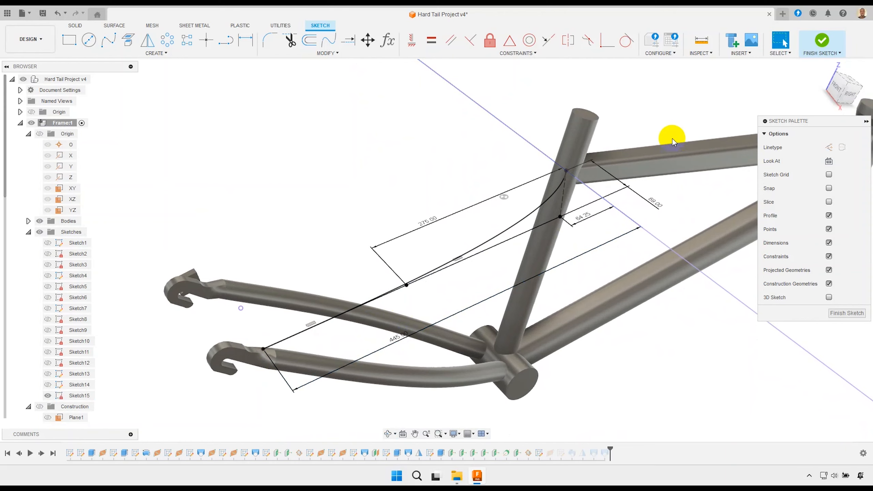
left_click(821, 40)
Combine the head tube body with all the other frame bodies using the Join operation
mouse_move(409, 243)
middle_mouse_down("shift")
mouse_move(328, 280)
mouse_move(325, 257)
mouse_move(398, 255)
mouse_move(423, 261)
mouse_move(348, 263)
mouse_move(424, 265)
middle_mouse_up("shift")
middle_click_drag(372, 256, 368, 262, "shift")
scroll(318, 249, "up", 2)
middle_click_drag(308, 239, 328, 233)
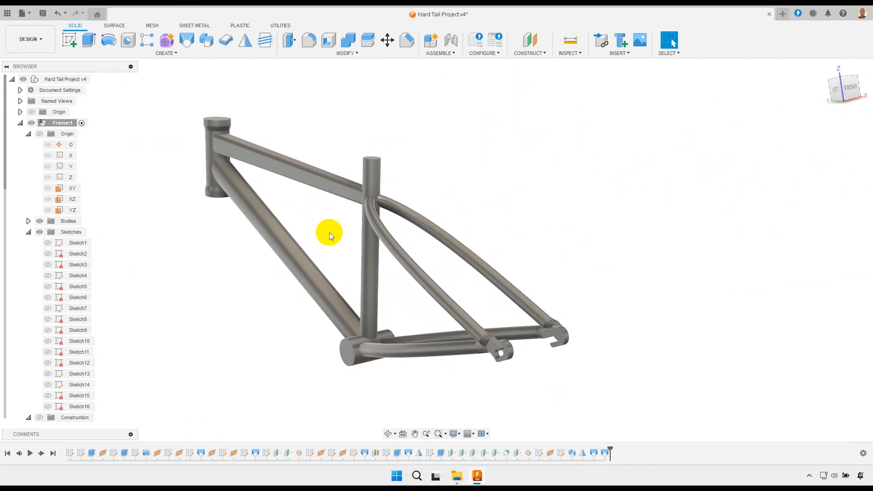
left_click(352, 39)
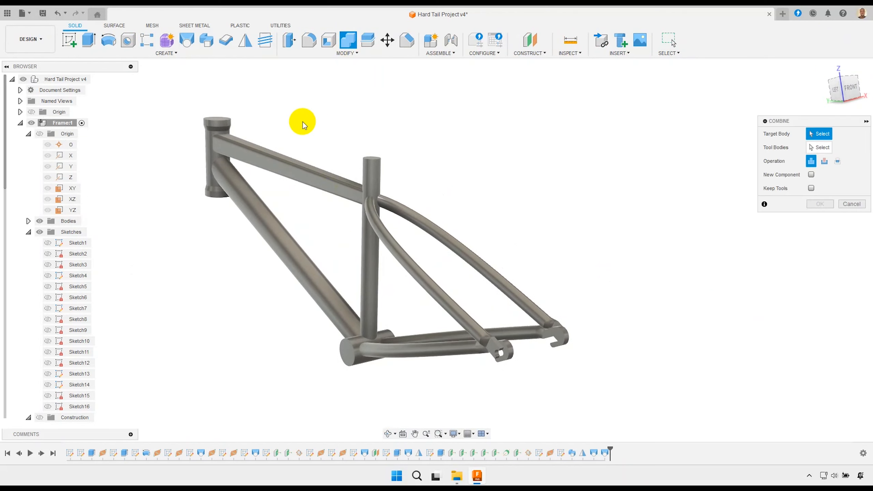
left_click(213, 157)
middle_click_drag(408, 186, 423, 175)
left_click_drag(597, 376, 323, 141)
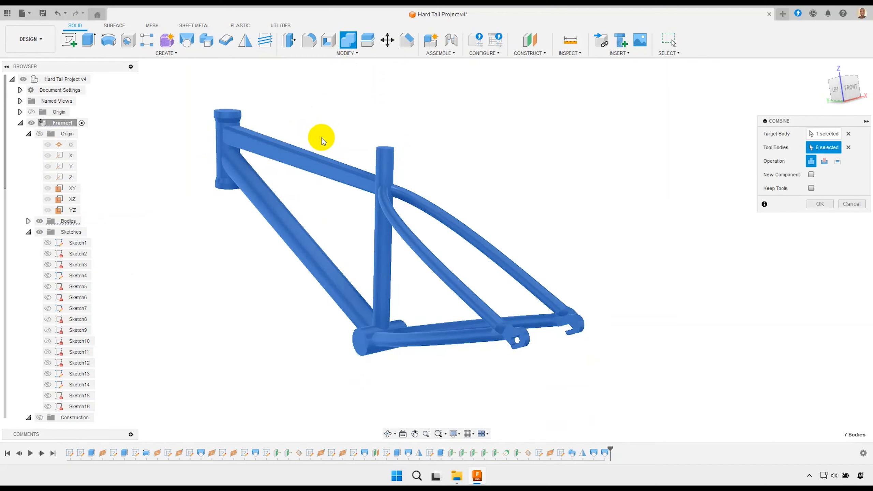
left_click(819, 205)
Sketch a 47 mm diameter circle centred on the bottom bracket shell's left end face and finish the sketch
middle_click_drag(600, 222, 431, 326, "shift")
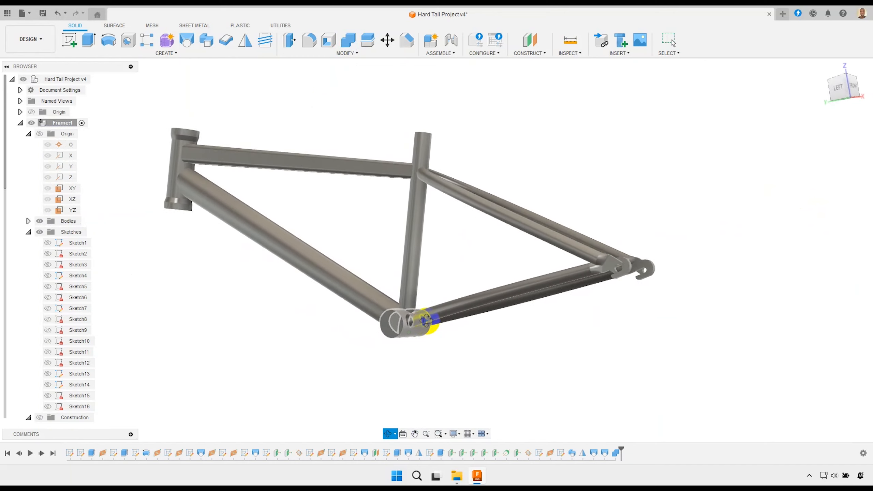
scroll(404, 342, "up", 3)
left_click(390, 319)
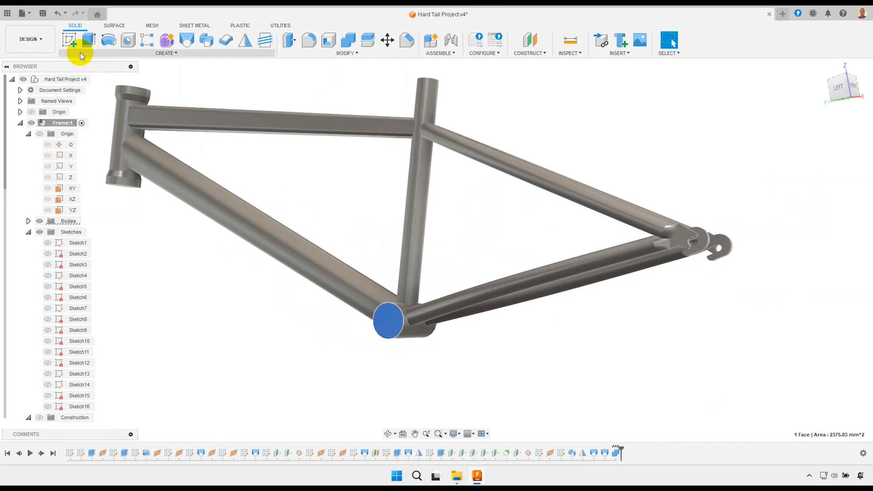
left_click(70, 38)
scroll(439, 254, "up", 5)
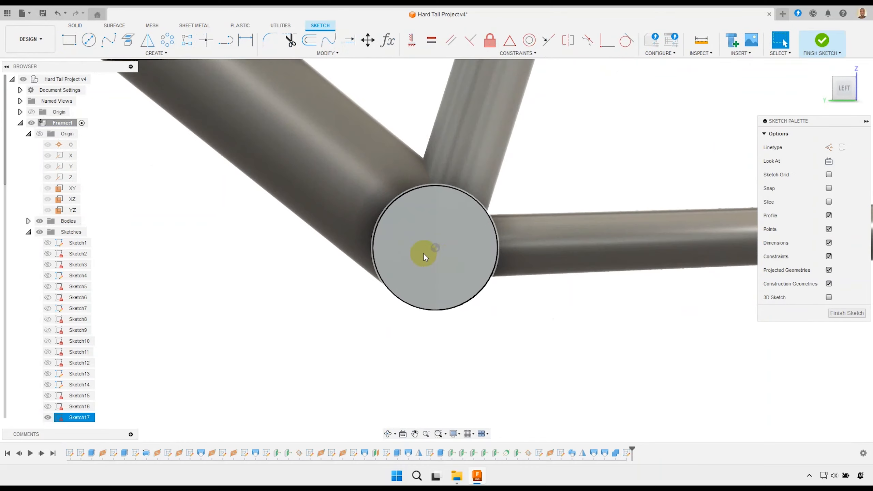
left_click(90, 41)
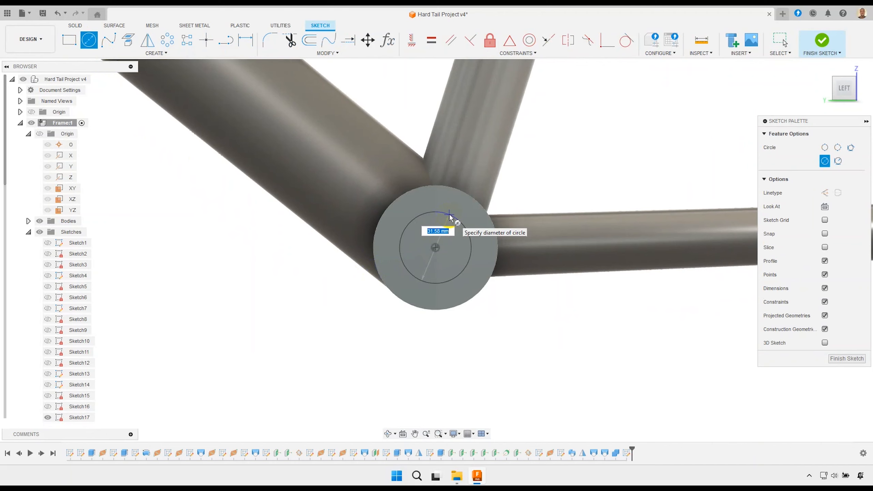
key("Return")
key("Escape")
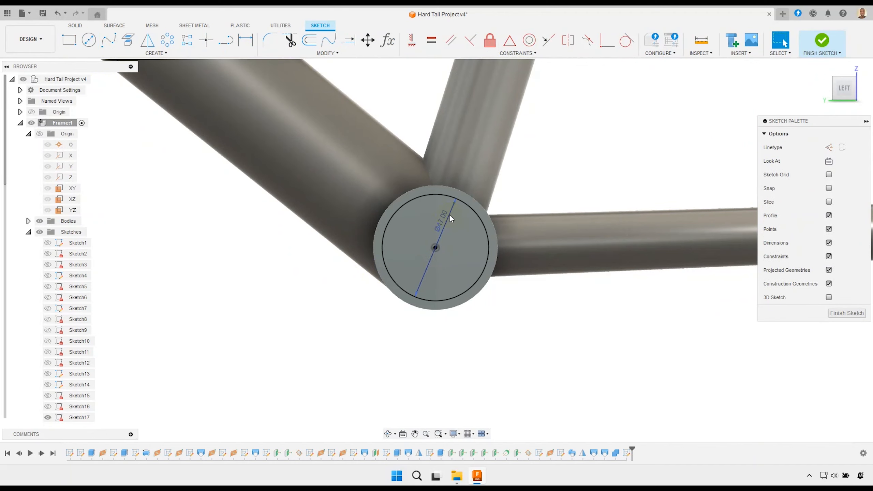
left_click(817, 47)
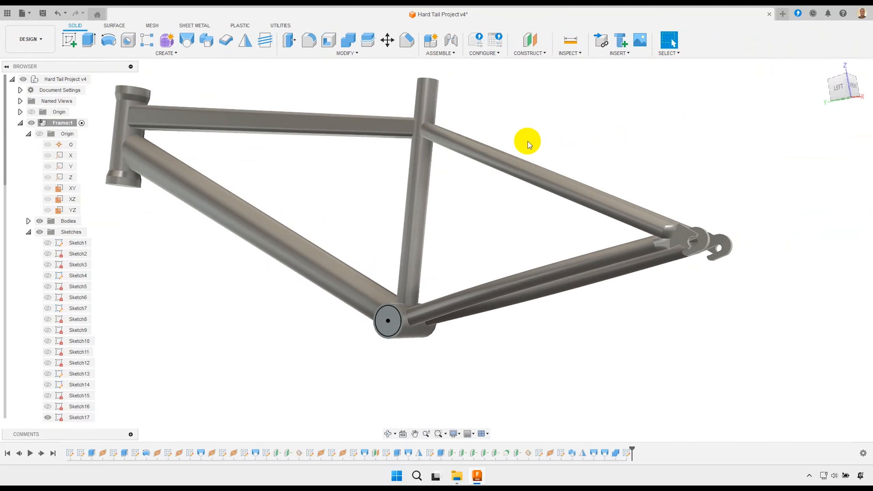
Extrude the circle profile as a Cut through the bottom bracket shell, with extent To Object at its opposite end face
left_click(89, 40)
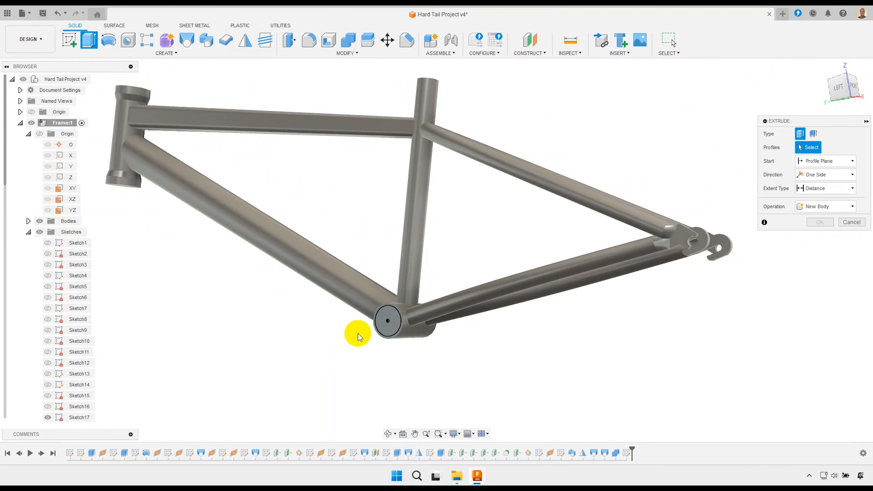
left_click(385, 327)
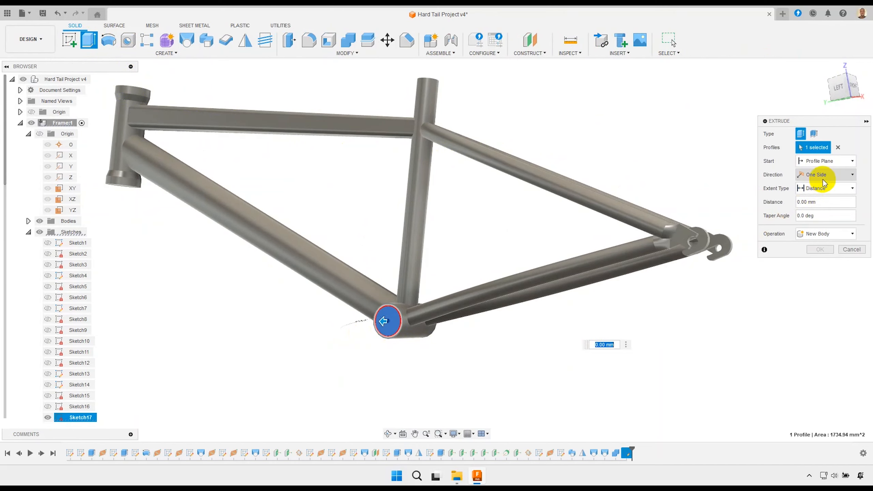
left_click(817, 209)
middle_click_drag(632, 178, 478, 264, "shift")
scroll(656, 310, "up", 3)
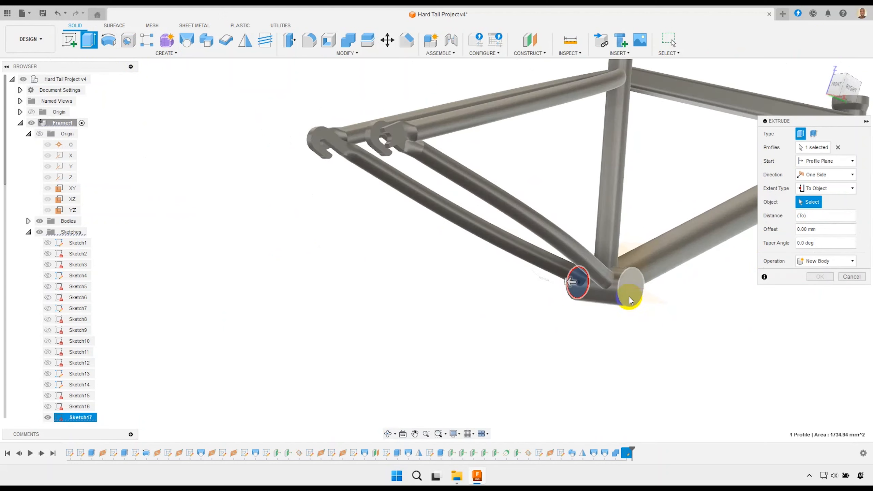
left_click(630, 300)
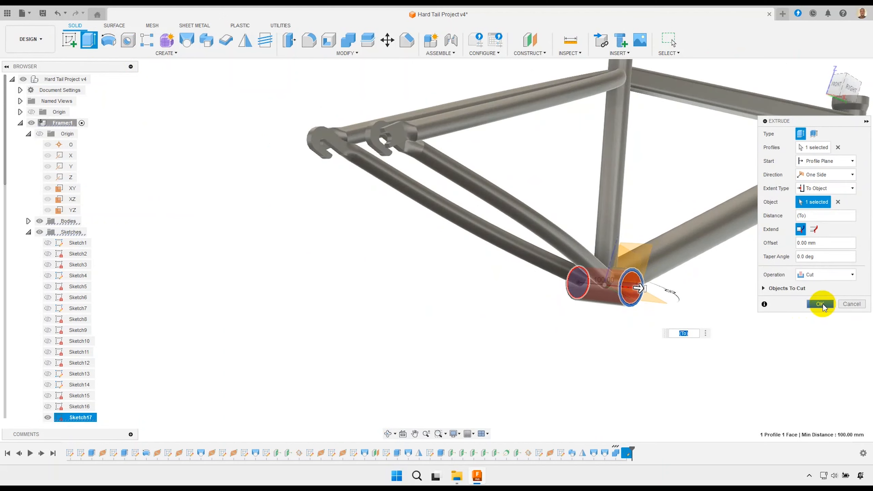
left_click(820, 304)
Roll the design history back to just before the bottom bracket cut extrusion
scroll(568, 240, "down", 5)
middle_click_drag(513, 221, 547, 250, "shift")
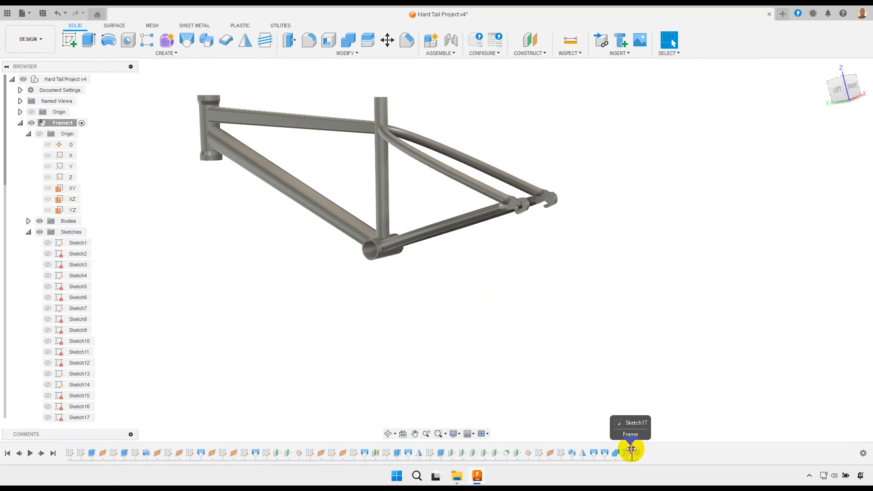
middle_click_drag(485, 306, 545, 366)
scroll(463, 318, "up", 3)
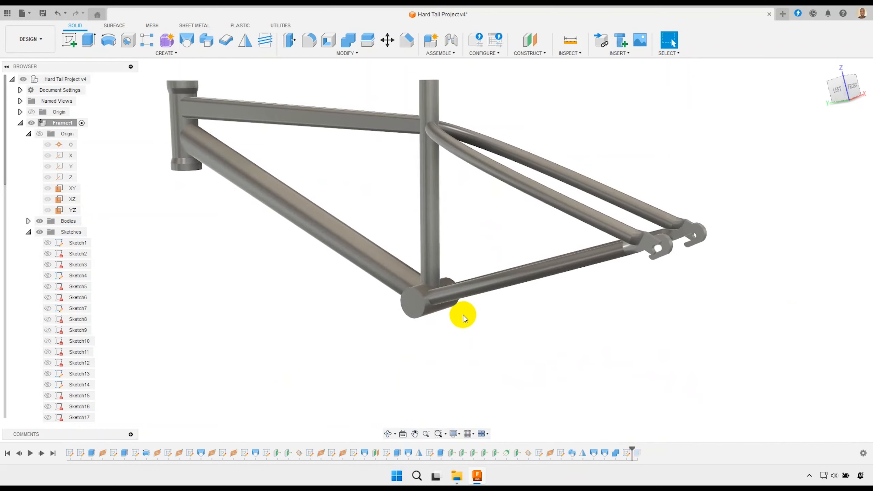
Start a Fillet with a 15 mm constant radius on the two edges where the upper stays meet the seat tube
left_click(308, 42)
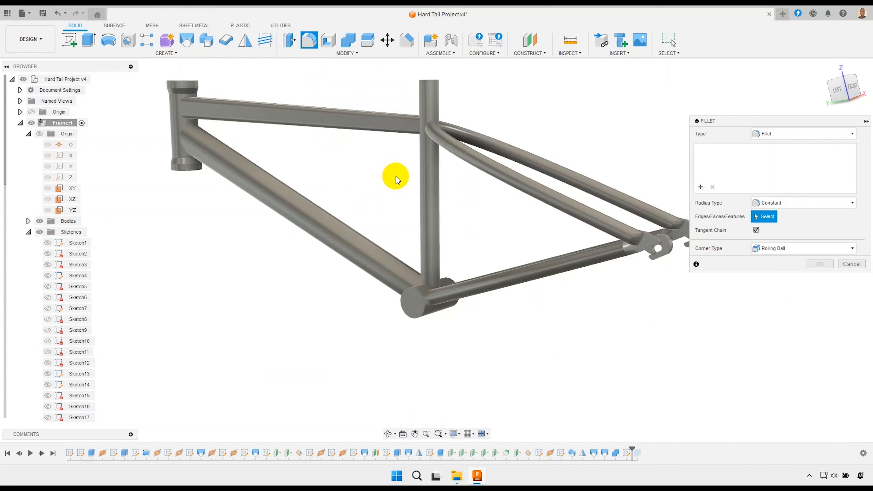
scroll(404, 219, "up", 2)
middle_click_drag(448, 259, 464, 331)
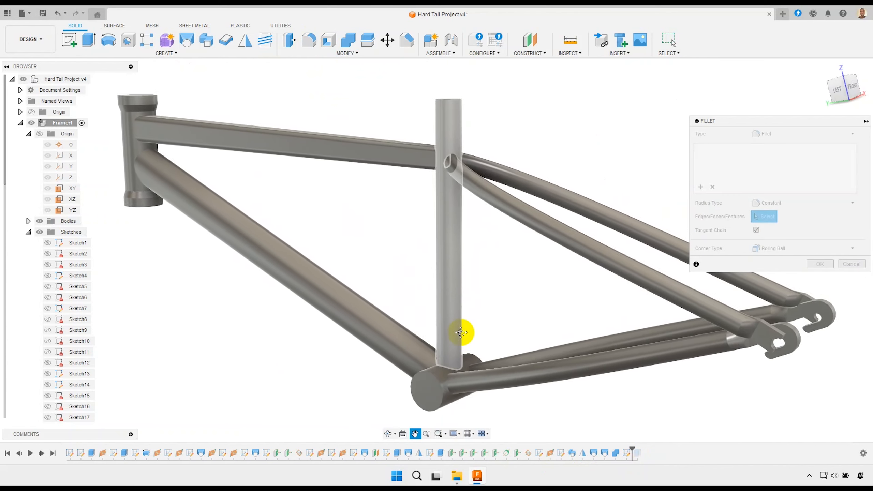
scroll(436, 176, "up", 2)
left_click(434, 162)
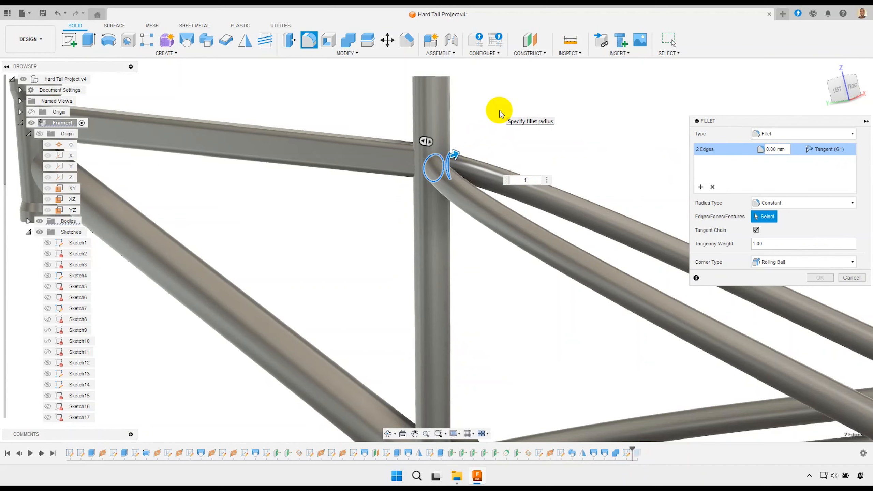
Add a 10 mm fillet set for the two edges where the lower stays meet the bottom bracket shell
left_click(700, 188)
scroll(546, 142, "down", 2)
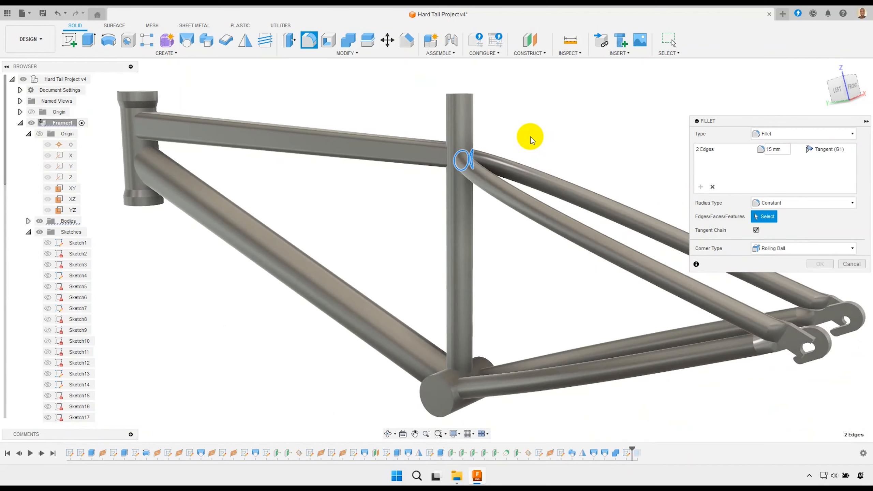
middle_click_drag(485, 333, 483, 335, "shift")
scroll(467, 366, "up", 4)
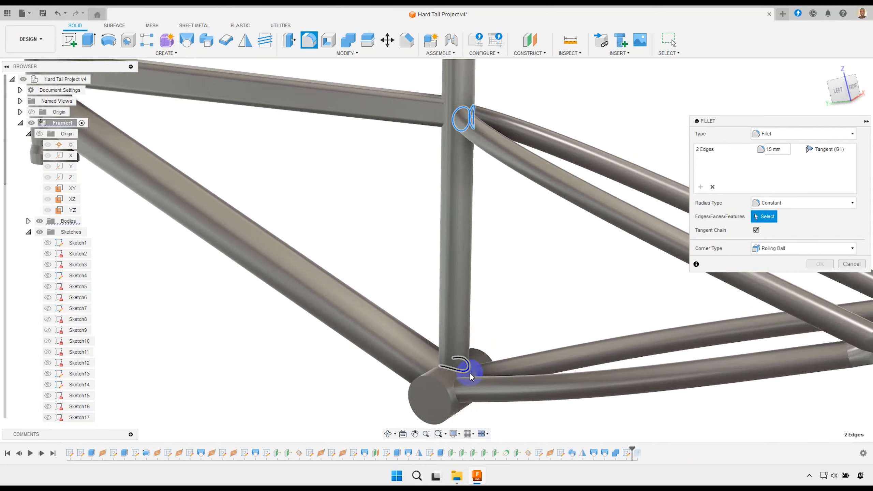
left_click(454, 397)
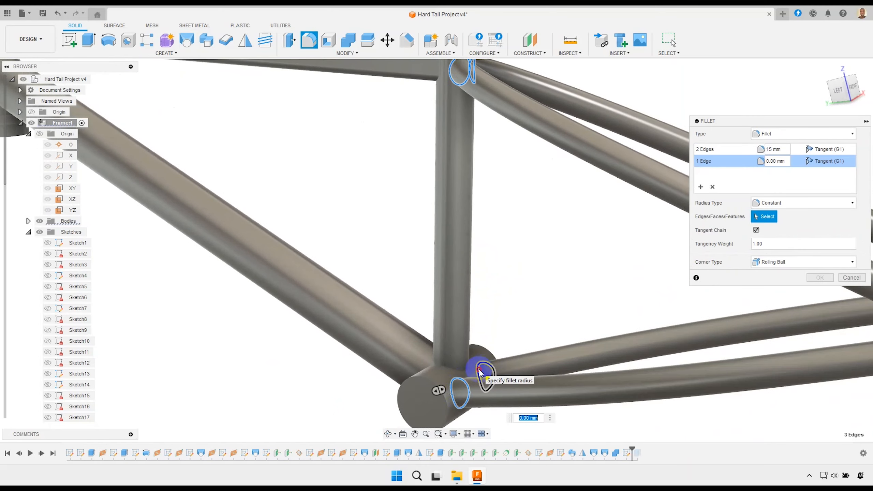
left_click(481, 372)
type("10")
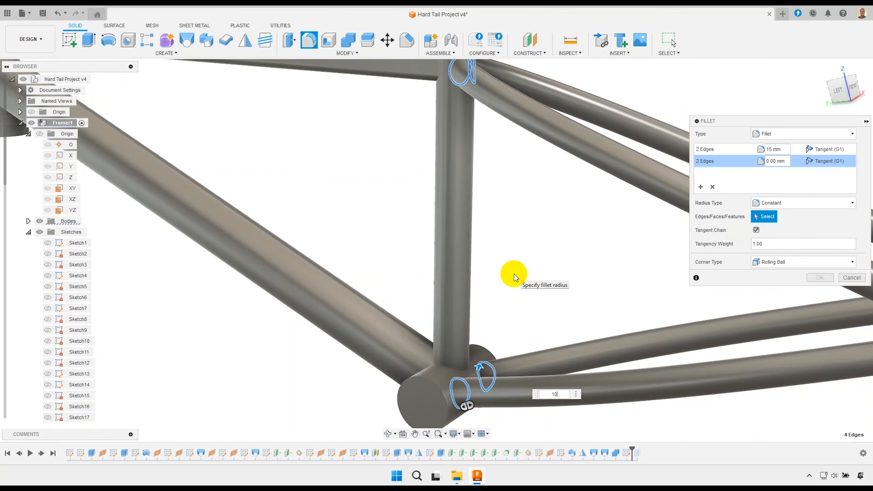
left_click(652, 293)
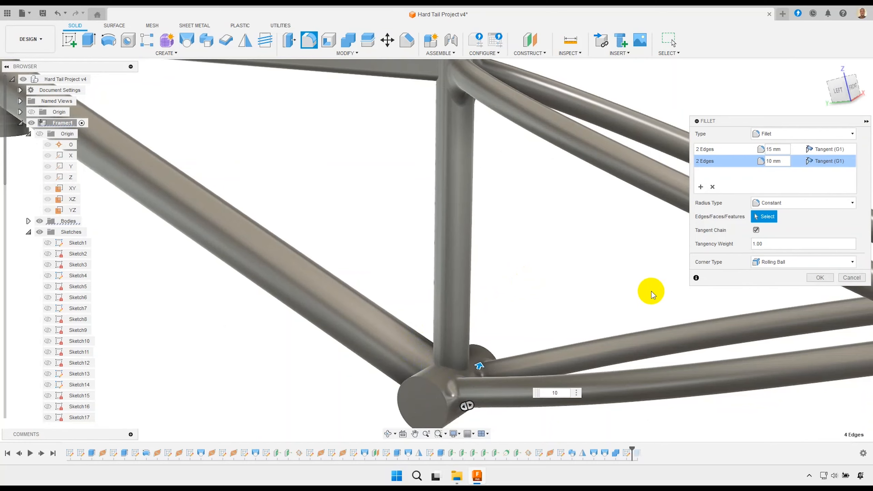
Add a 15 mm fillet set for the edges where the seat tube and down tube meet at the bottom bracket shell
left_click(703, 191)
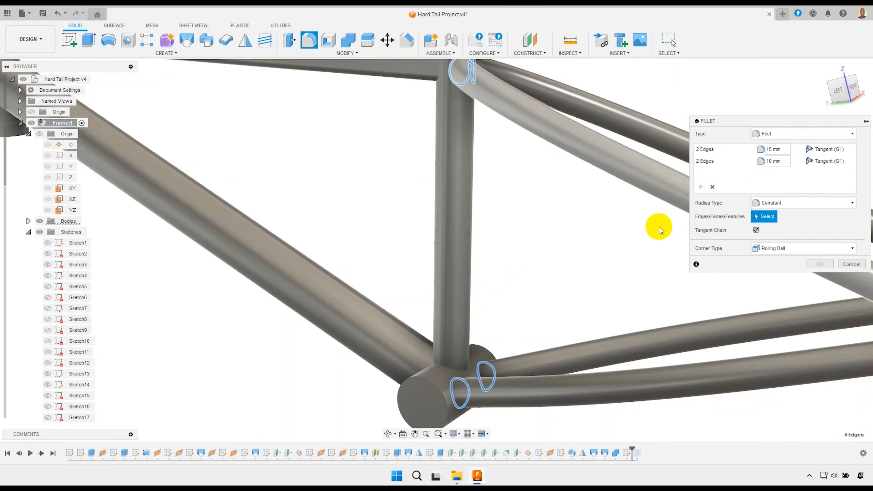
scroll(512, 329, "down", 2)
left_click(471, 360)
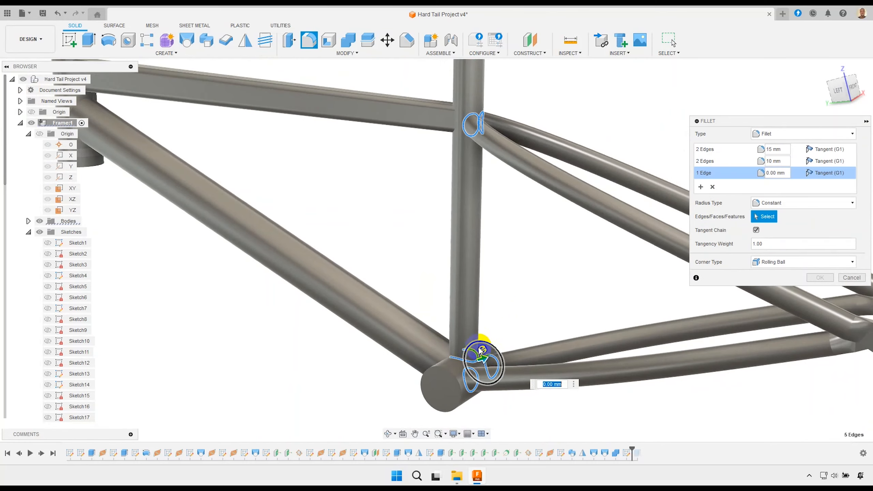
middle_click_drag(431, 353, 450, 374, "shift")
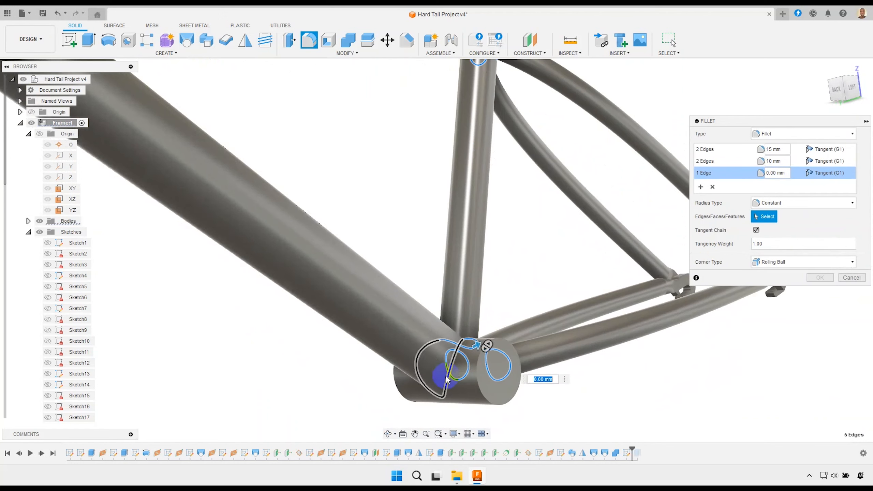
left_click(447, 383)
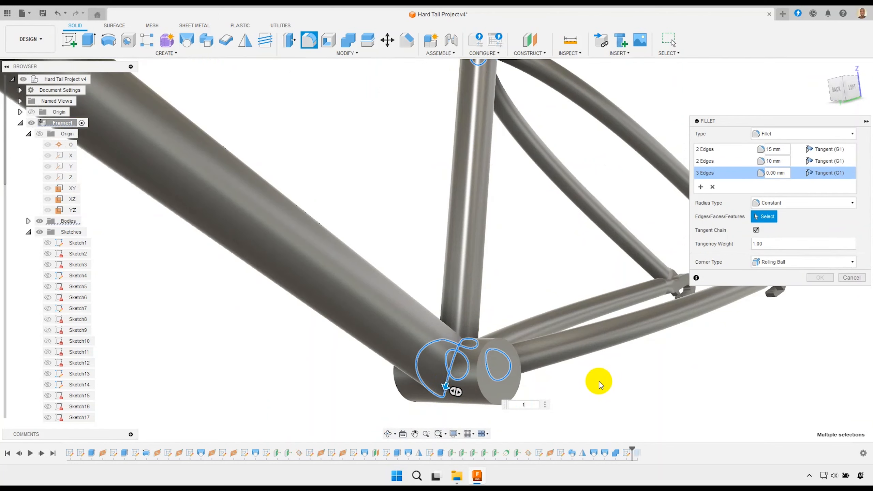
scroll(434, 306, "down", 3)
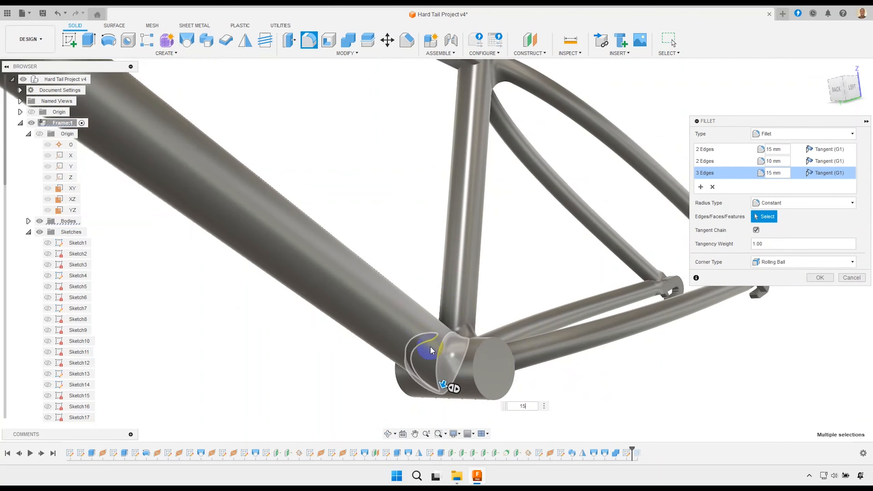
middle_click_drag(484, 350, 437, 377, "shift")
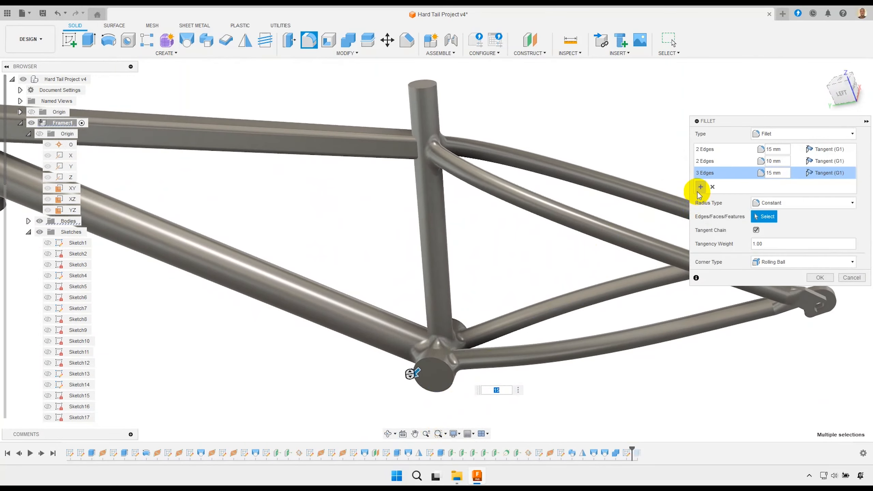
Add a 15 mm fillet set for the edge where the top tube meets the head tube
scroll(565, 224, "down", 5)
middle_click_drag(286, 224, 263, 207, "shift")
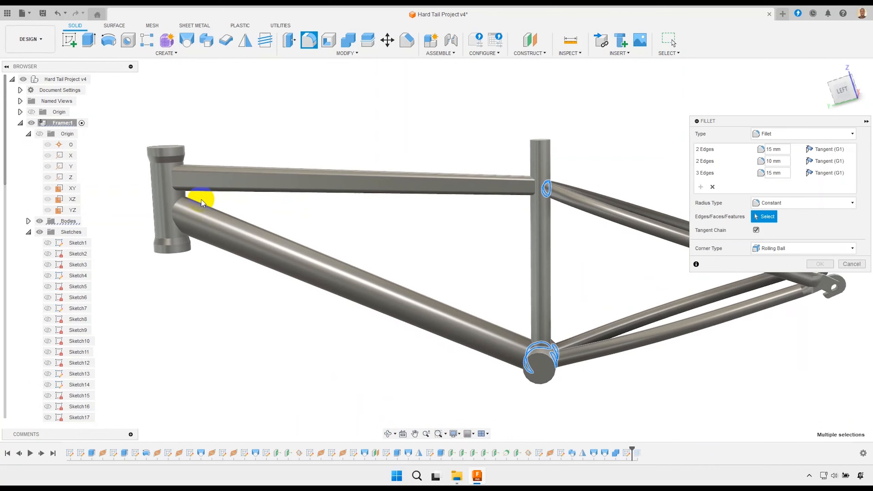
scroll(193, 201, "up", 5)
scroll(193, 201, "up", 2)
left_click(140, 160)
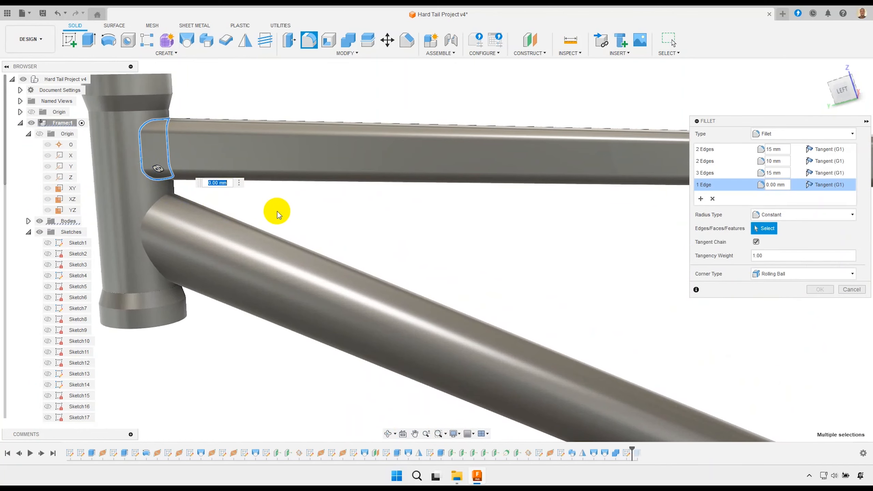
type("15")
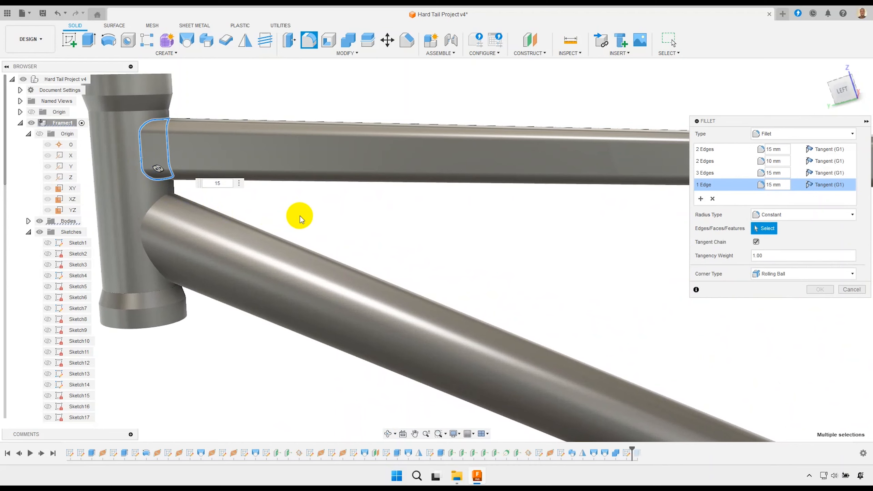
Add a 10 mm fillet set for the edge where the down tube meets the head tube
scroll(575, 243, "down", 3)
left_click(700, 199)
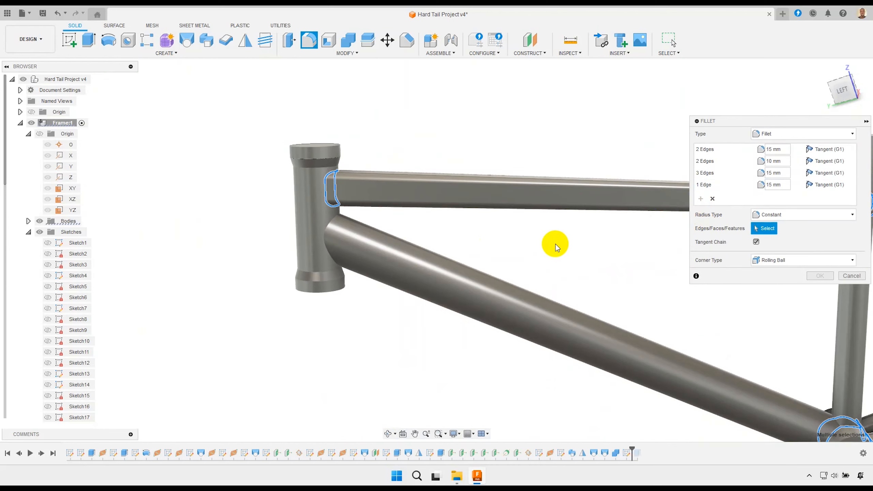
scroll(377, 231, "up", 2)
left_click(304, 212)
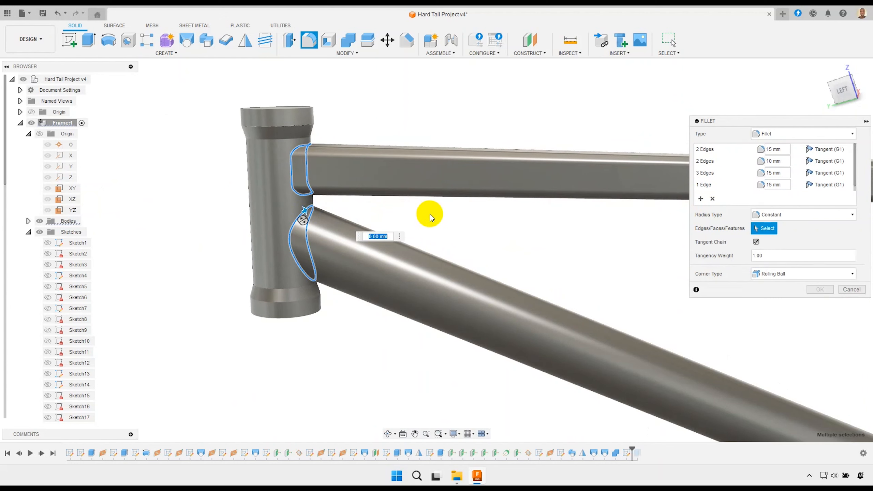
type("10")
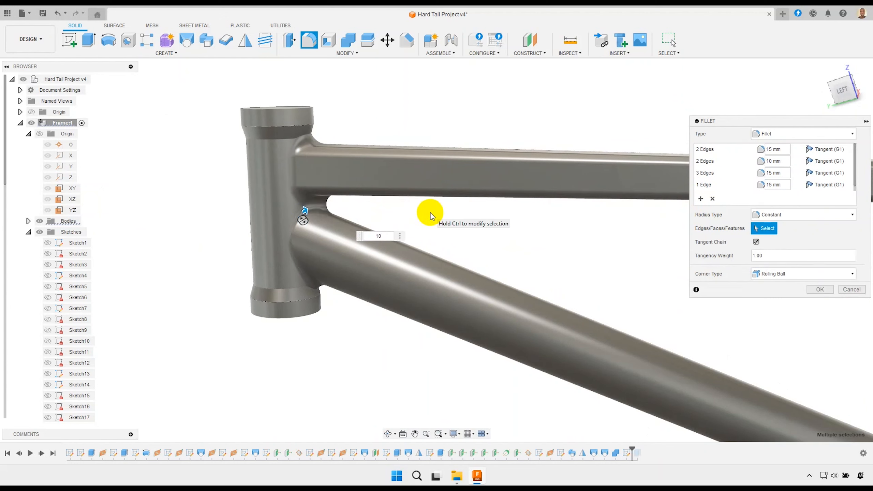
Add a 15 mm fillet set for the edge where the top tube meets the seat tube and finish the fillet feature
left_click(700, 199)
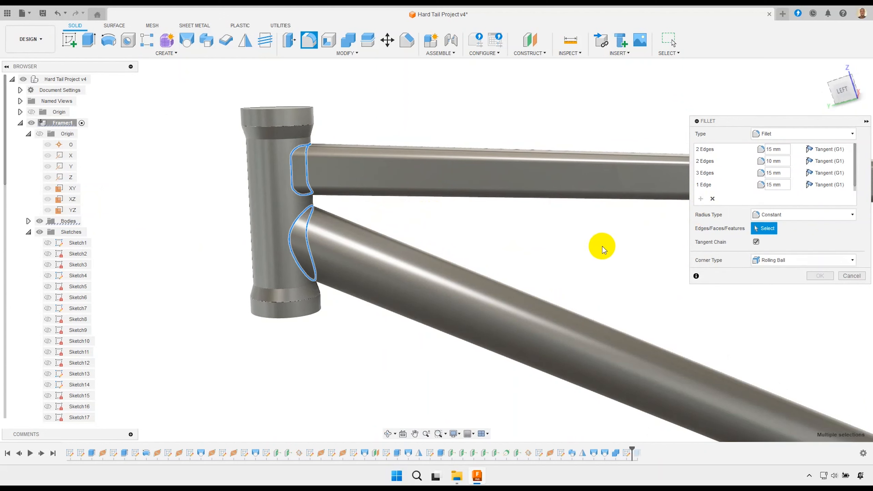
scroll(520, 250, "down", 5)
middle_click_drag(549, 256, 483, 276)
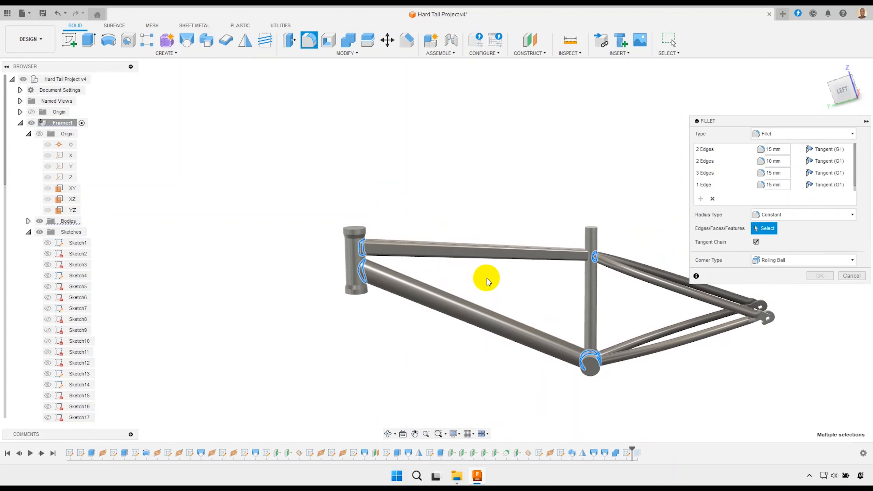
scroll(584, 249, "up", 6)
left_click(579, 251)
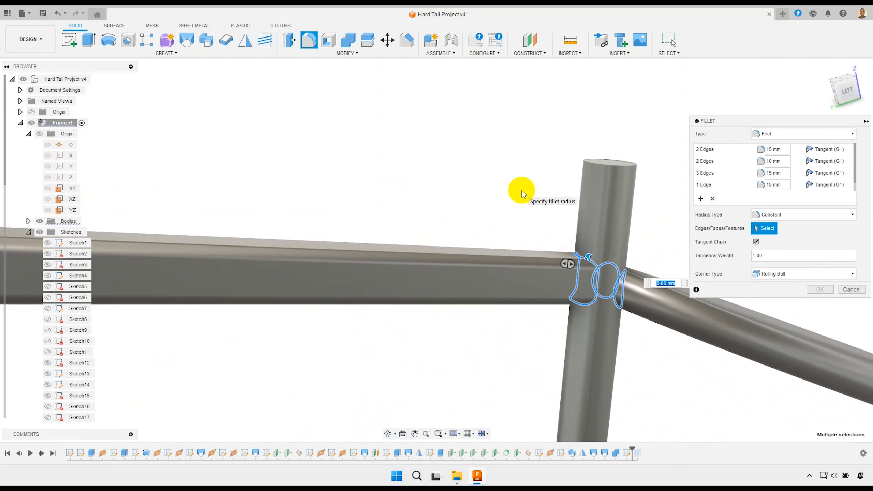
type("15")
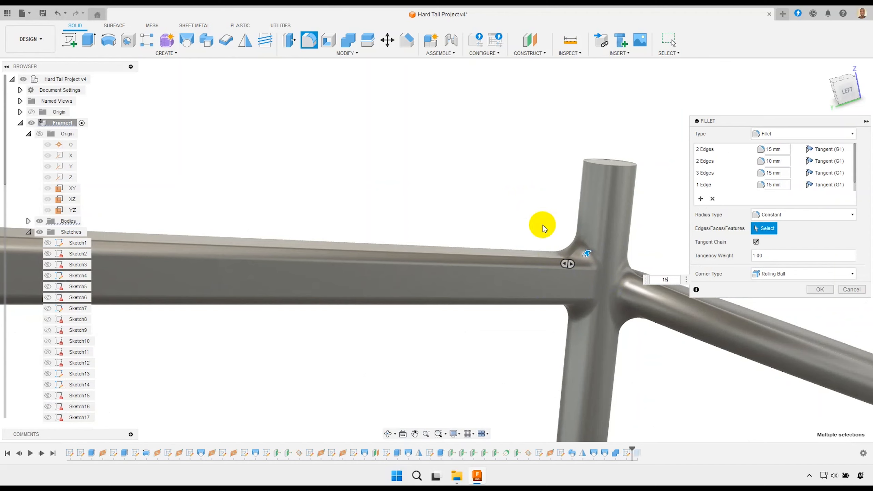
left_click(820, 289)
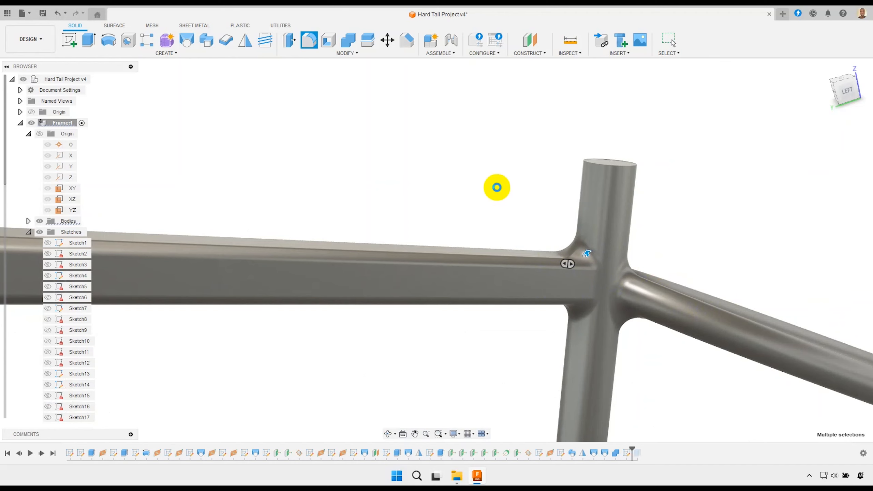
Fillet the edges where the two upper stays meet the rear dropouts with a 5 mm radius
scroll(495, 182, "down", 6)
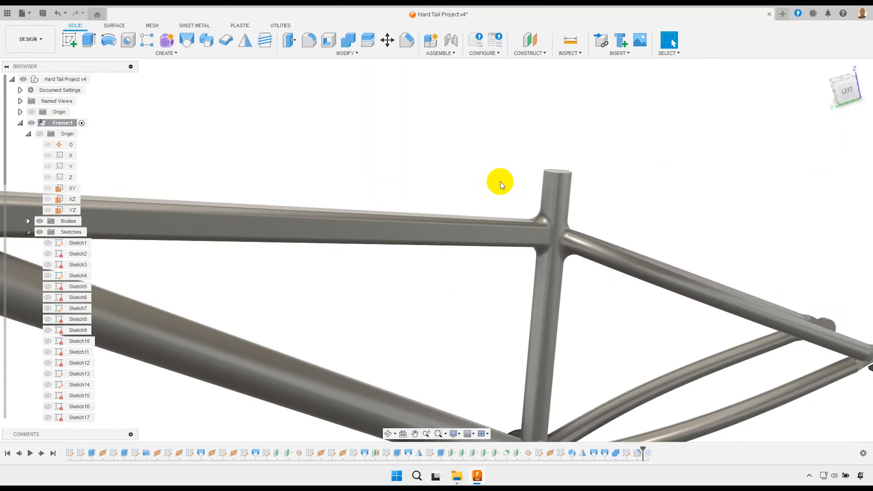
middle_click_drag(491, 220, 471, 265, "shift")
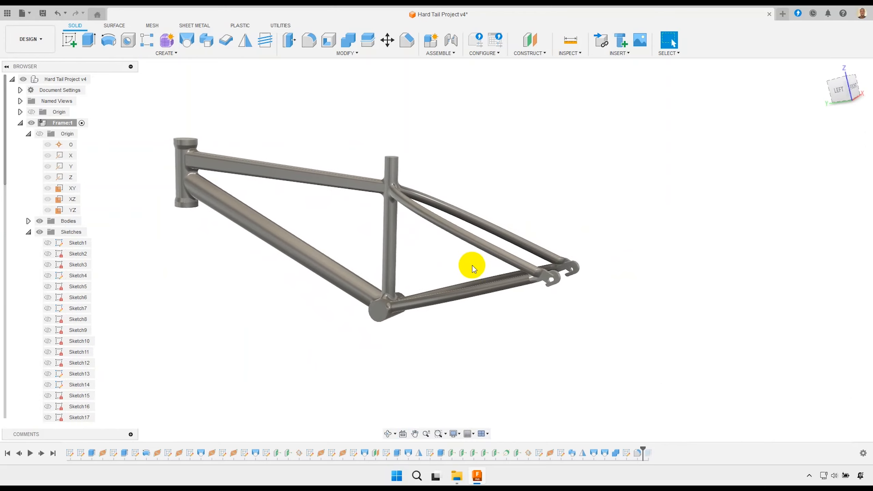
scroll(513, 269, "up", 5)
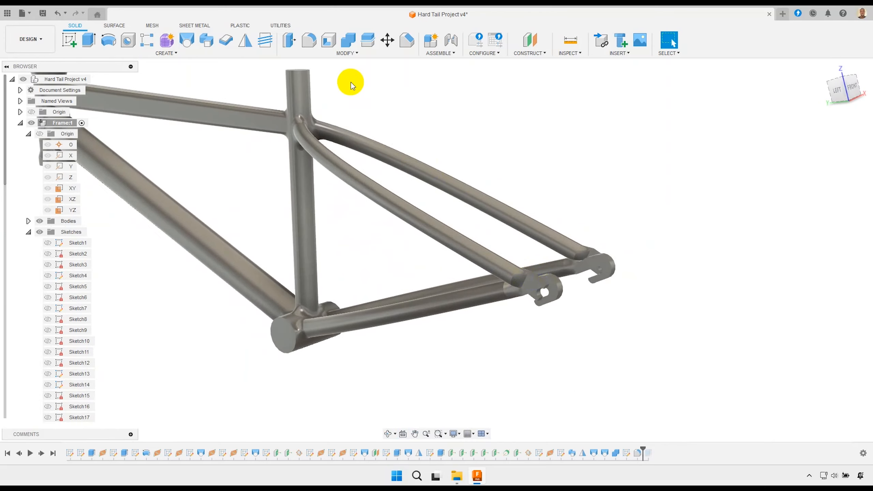
left_click(315, 40)
scroll(513, 267, "up", 4)
left_click(521, 280)
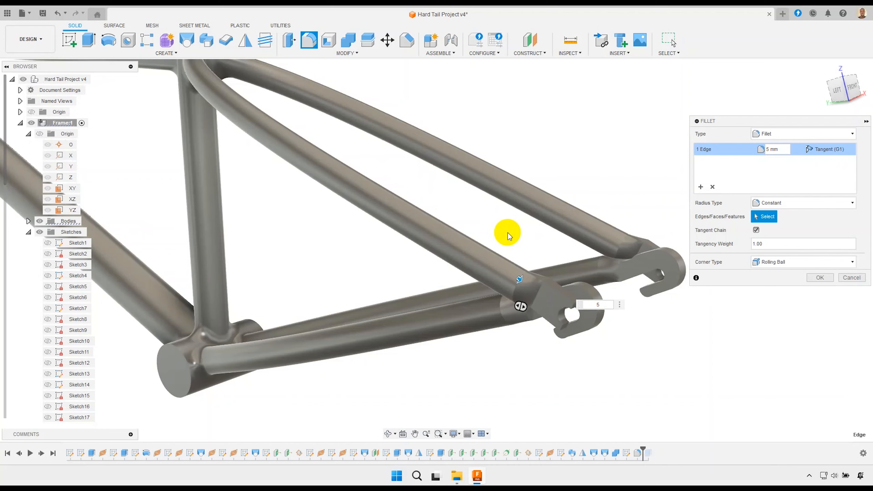
scroll(509, 237, "down", 5)
middle_click_drag(504, 222, 365, 231, "shift")
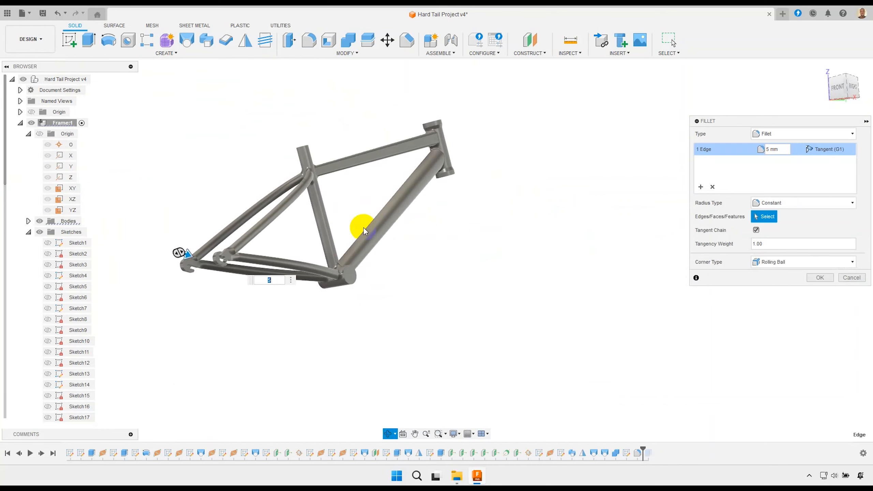
scroll(237, 252, "up", 6)
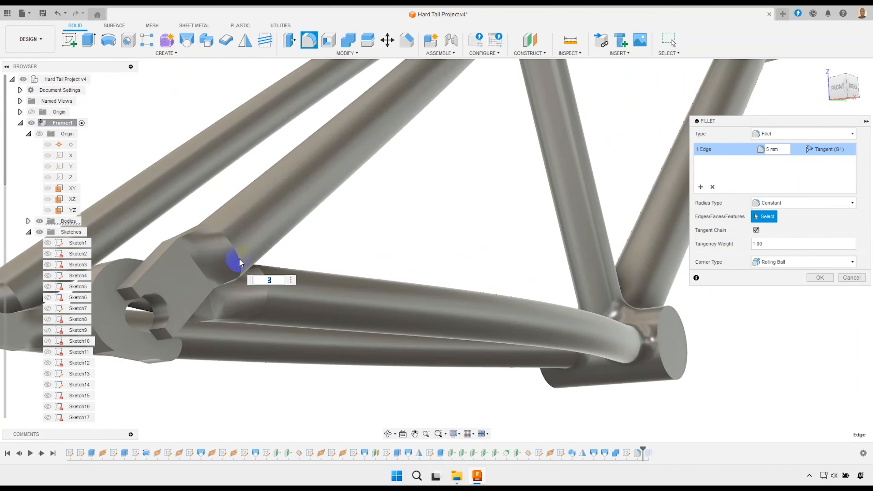
left_click(241, 260)
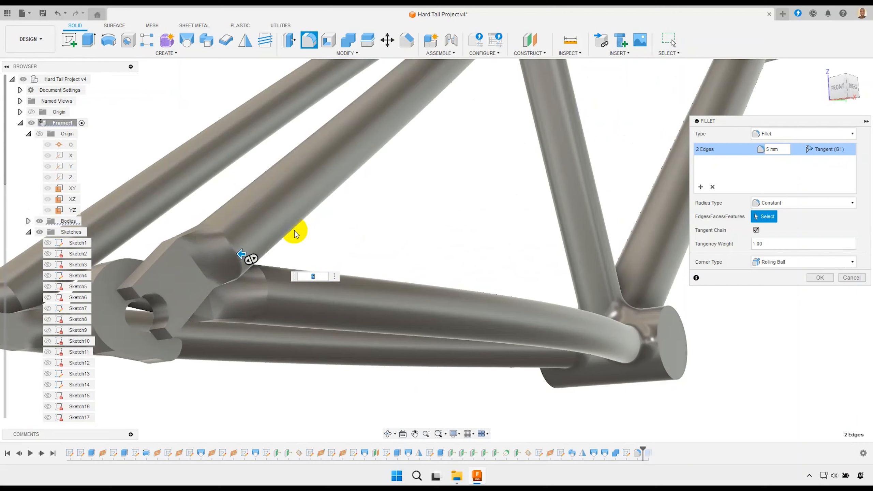
left_click(819, 277)
Save the design and roll the timeline history marker forward past the bottom bracket bore feature
scroll(453, 234, "down", 3)
middle_click_drag(422, 223, 484, 228, "shift")
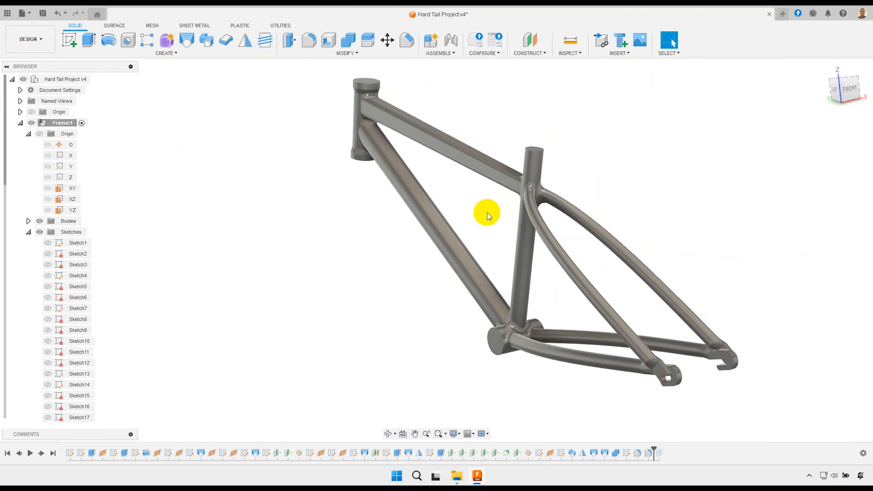
key("ctrl+s")
left_click(433, 252)
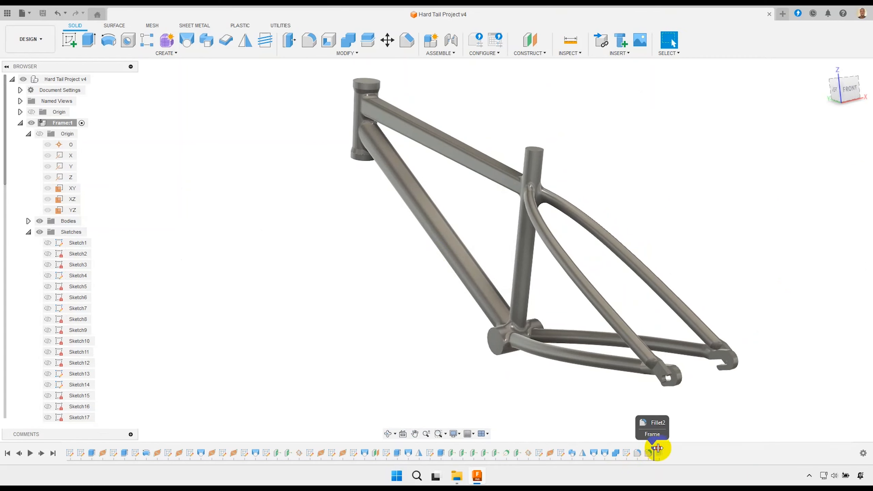
left_click_drag(665, 448, 666, 448)
Sketch a 27 mm diameter circle centred on the top face of the seat tube
middle_click_drag(604, 249, 602, 271, "shift")
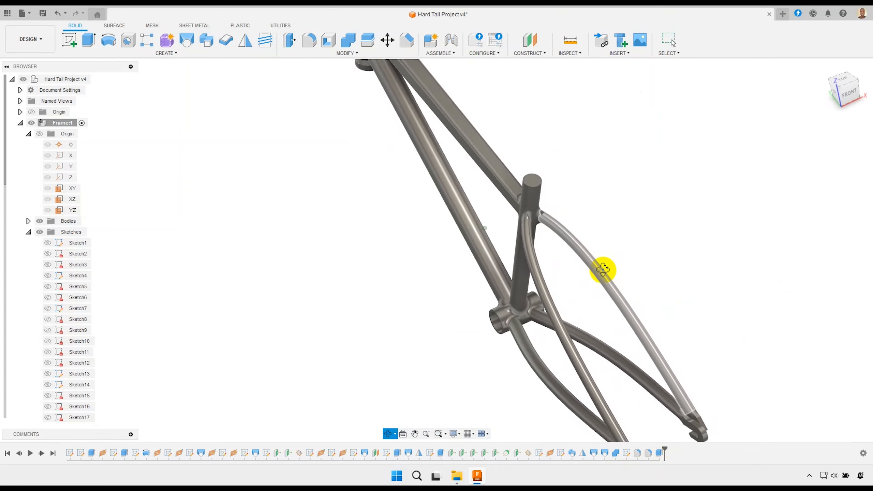
scroll(550, 207, "up", 3)
left_click(527, 171)
right_click(526, 167)
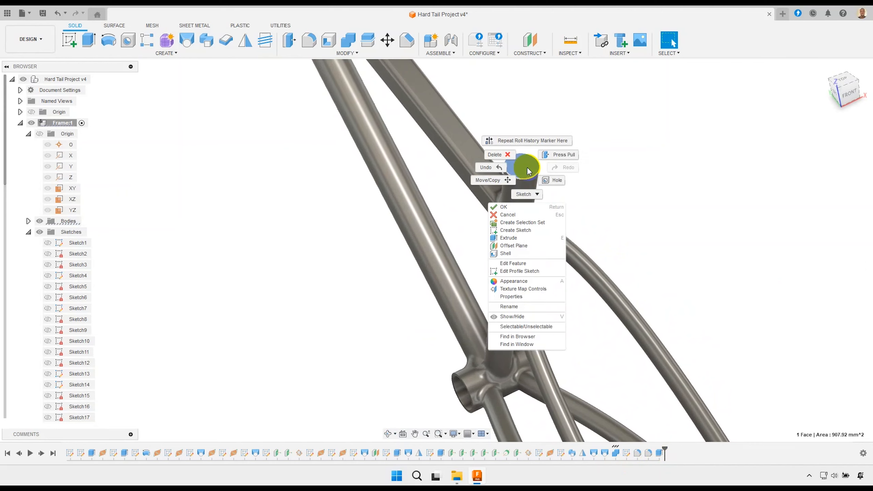
left_click(515, 230)
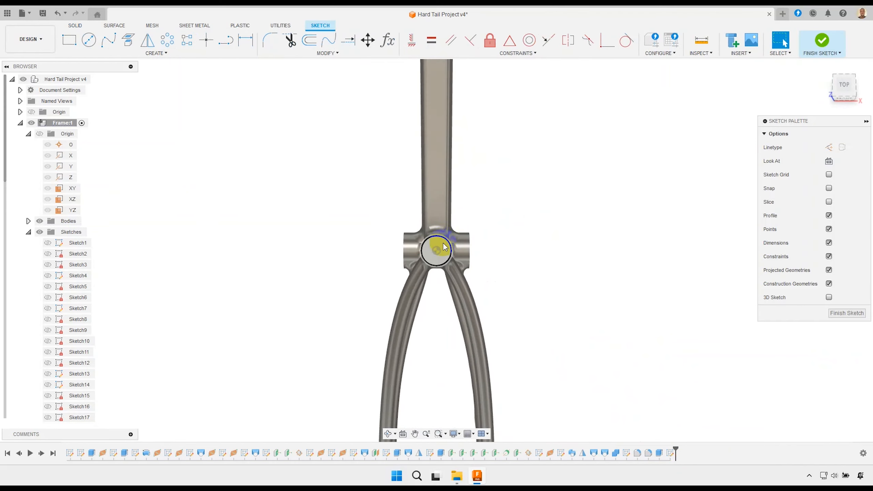
scroll(433, 250, "up", 5)
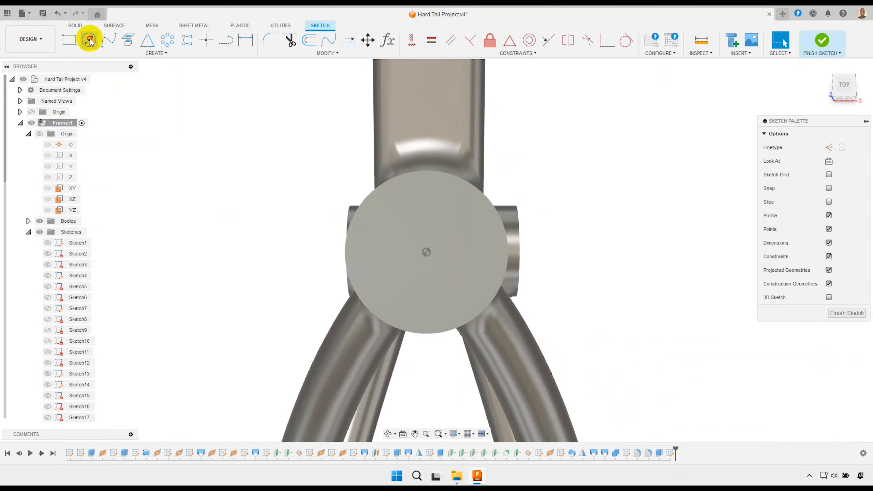
left_click(89, 40)
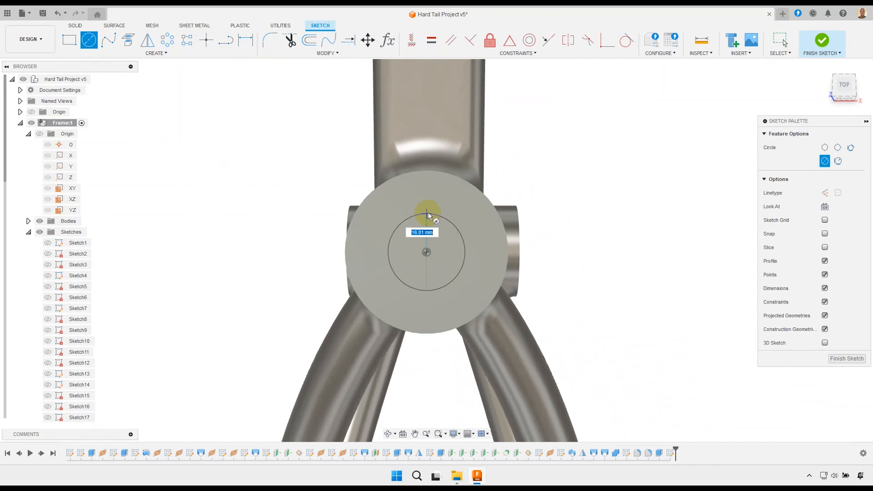
key("Return")
key("Escape")
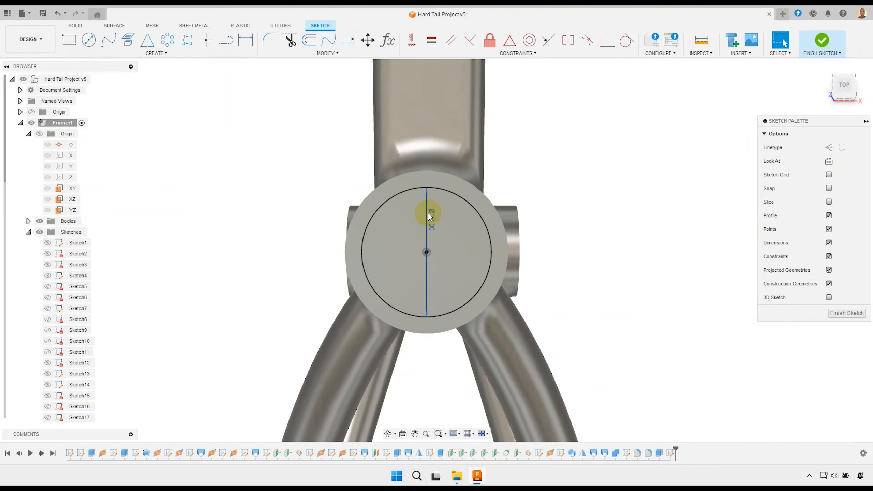
scroll(563, 194, "down", 1)
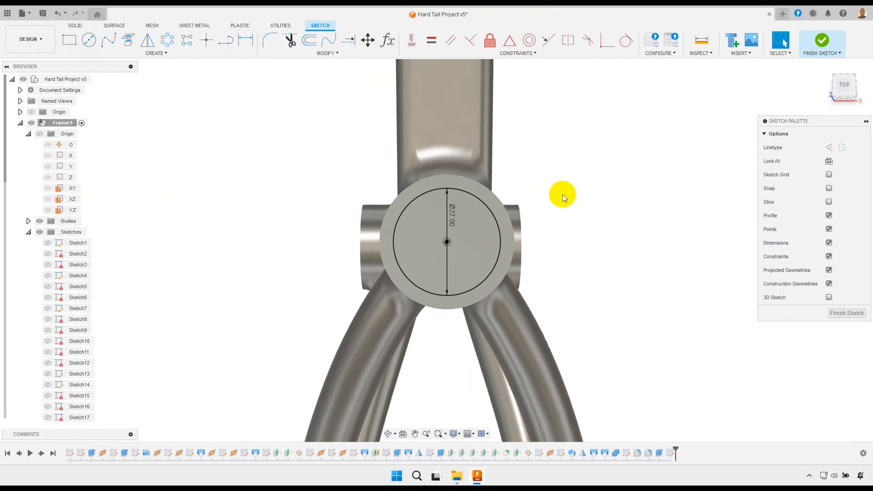
left_click(821, 44)
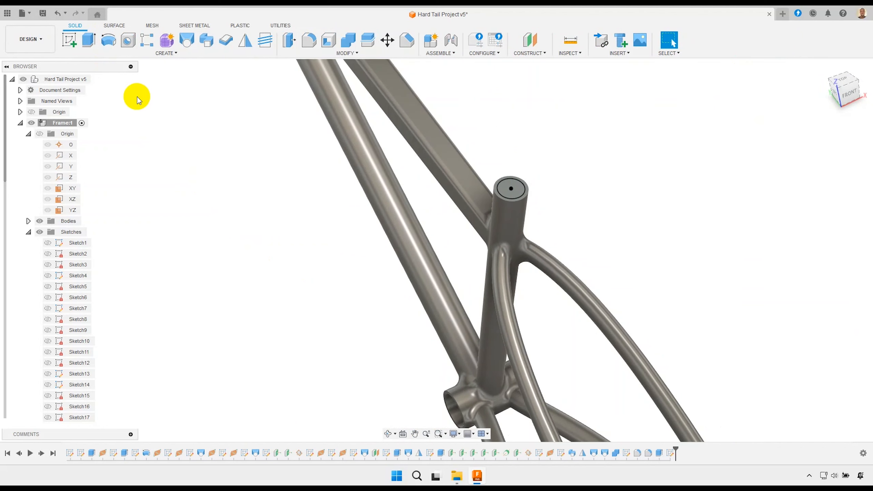
Extrude the 27 mm circle 150 mm down into the seat tube as a cut
left_click(88, 40)
left_click(520, 189)
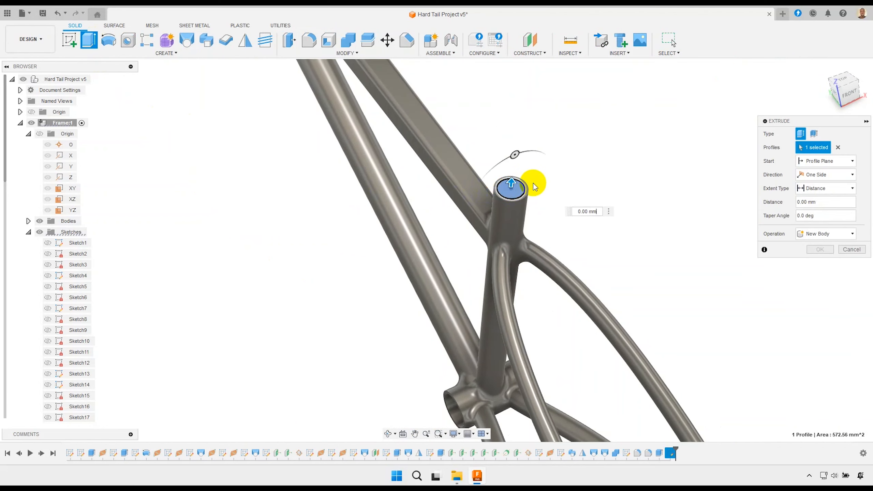
left_click_drag(512, 180, 511, 215)
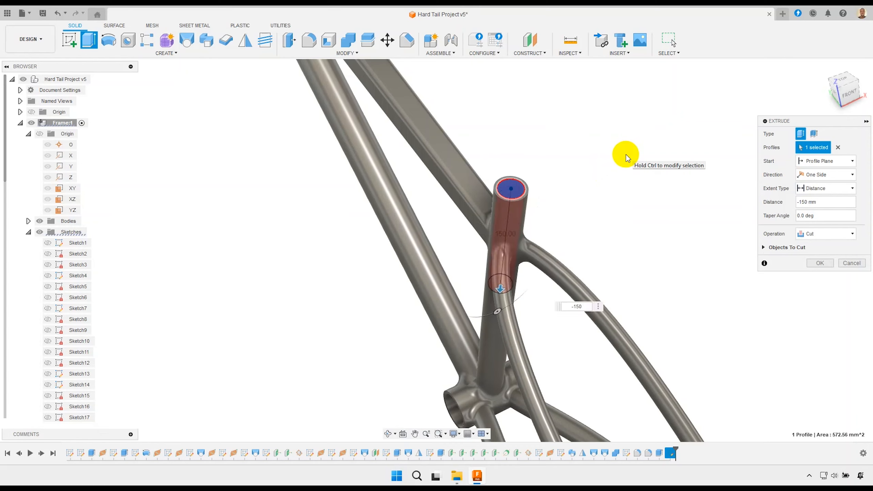
left_click(820, 263)
Start a sketch on the top face of the head tube and project its outer circular edge into it
scroll(580, 202, "down", 5)
middle_click_drag(510, 189, 388, 165, "shift")
scroll(388, 164, "up", 10)
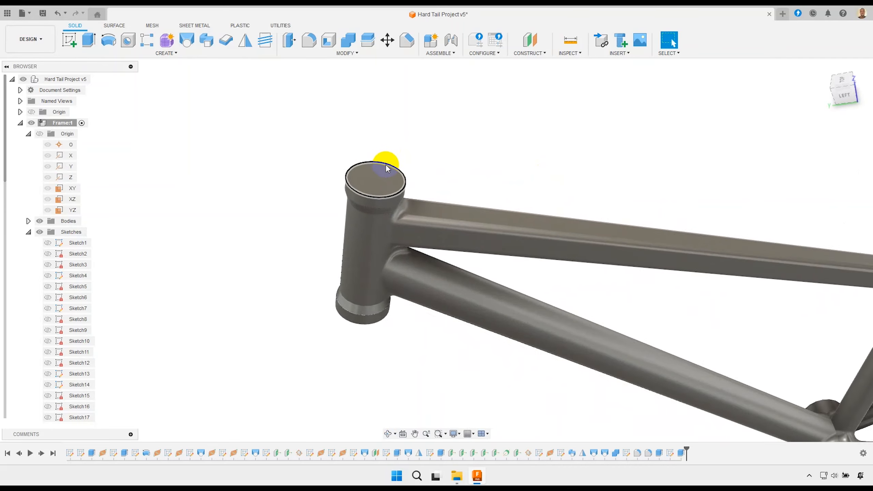
left_click(366, 186)
right_click(371, 186)
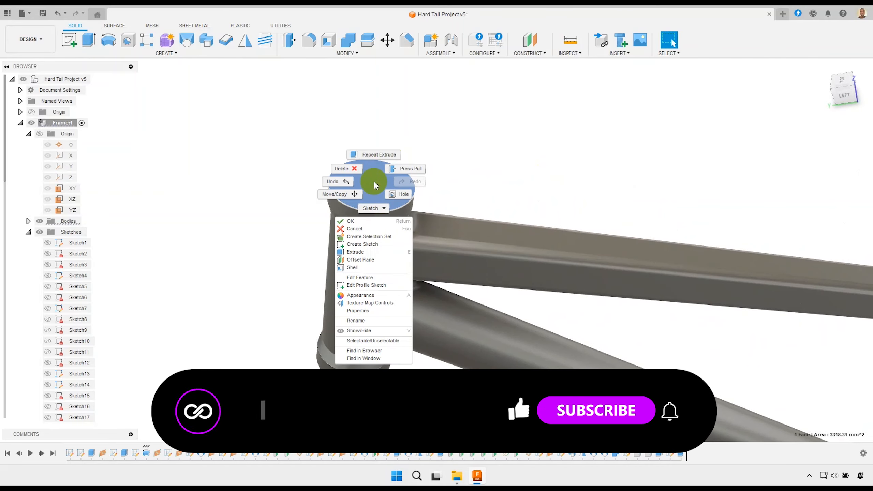
left_click(372, 245)
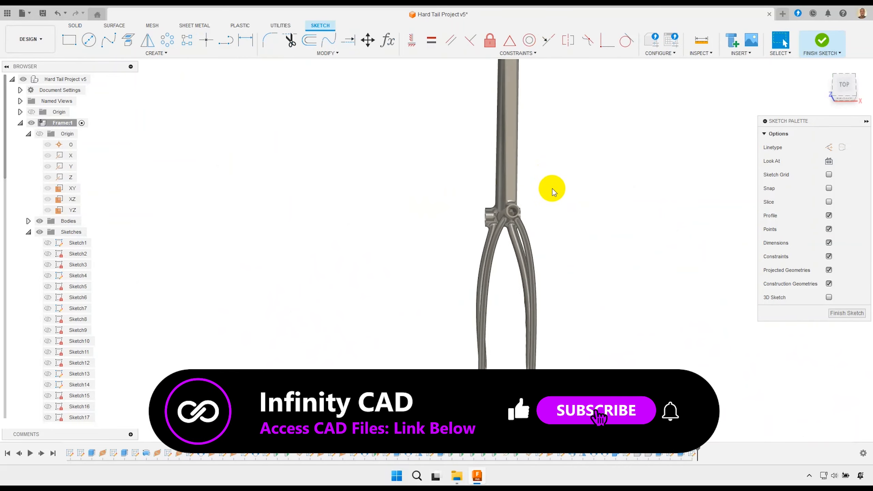
middle_click_drag(468, 232, 529, 252, "shift")
scroll(393, 270, "up", 8)
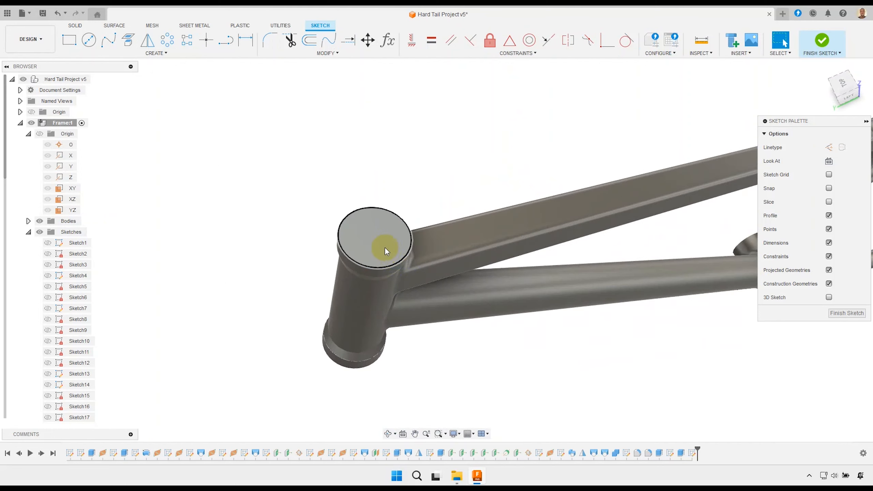
scroll(383, 245, "up", 3)
middle_click_drag(372, 240, 365, 220, "shift")
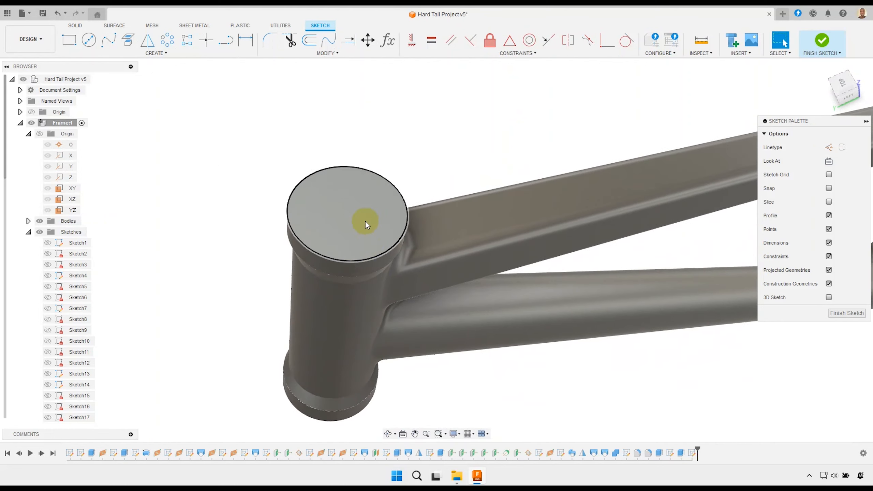
left_click(128, 40)
left_click(315, 173)
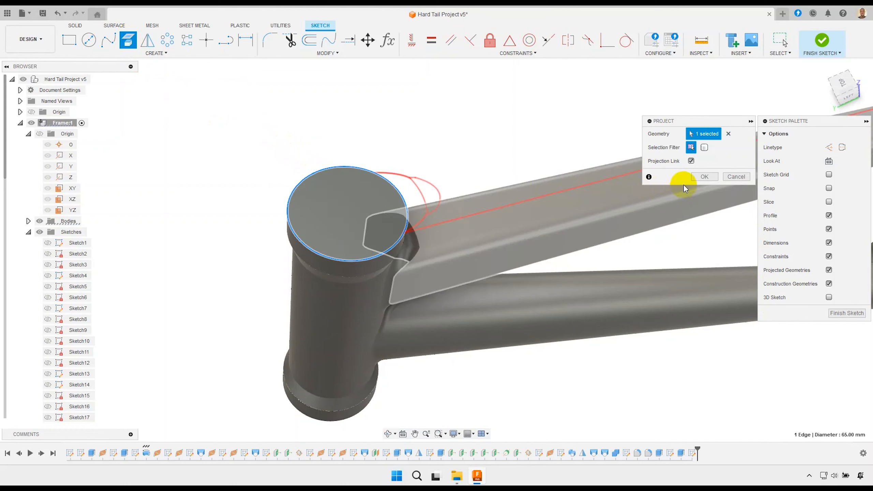
left_click(704, 176)
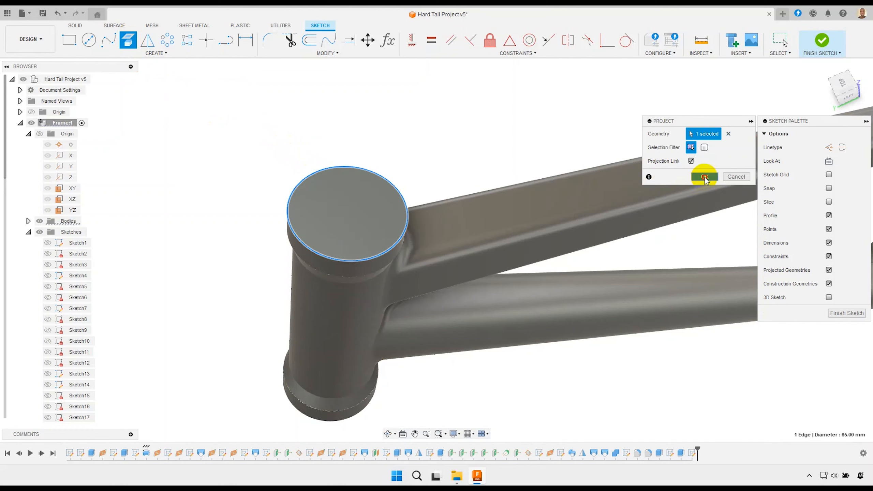
Sketch a 32 mm diameter circle at the centre of the head tube's top face and finish the sketch
left_click(89, 41)
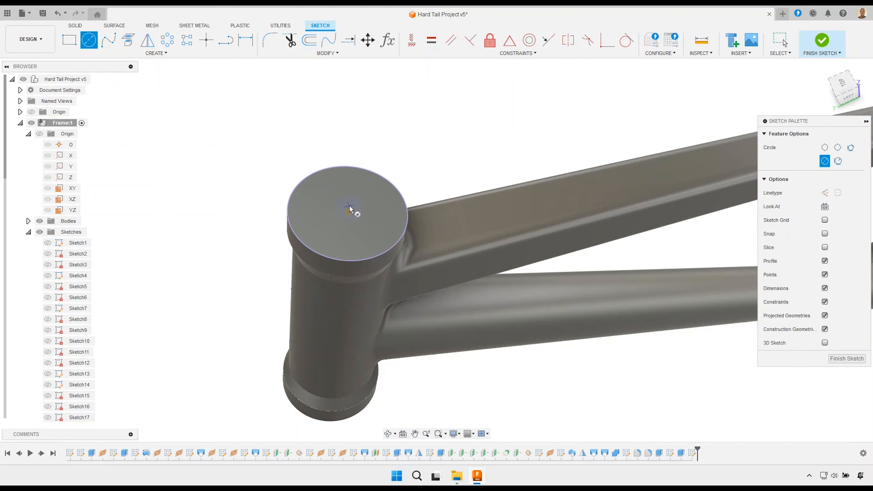
left_click(349, 212)
scroll(350, 190, "up", 2)
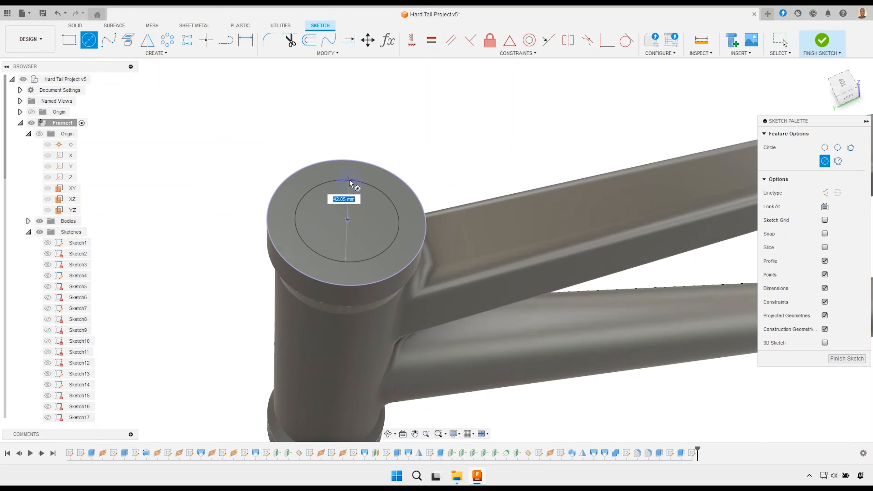
type("32")
key("Return")
key("Escape")
scroll(392, 172, "down", 3)
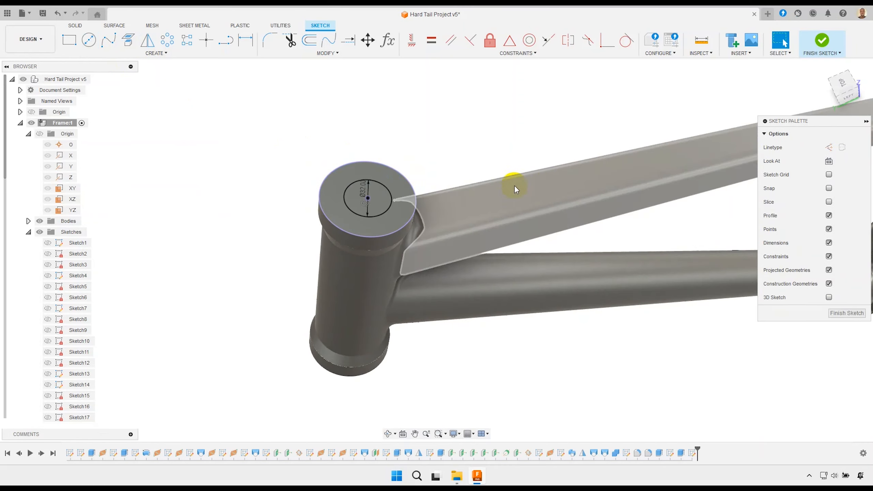
left_click(821, 41)
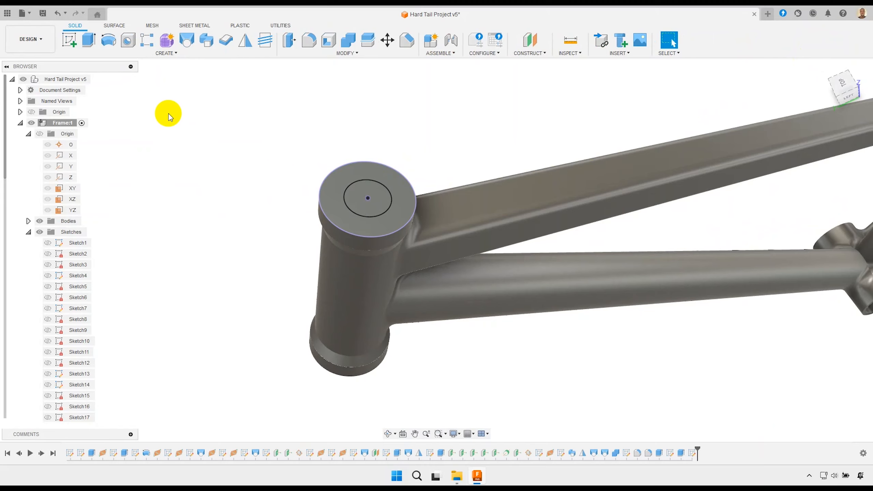
Extrude the 32 mm circle as a cut through the head tube, with the extent set to its bottom face
left_click(92, 46)
left_click(357, 195)
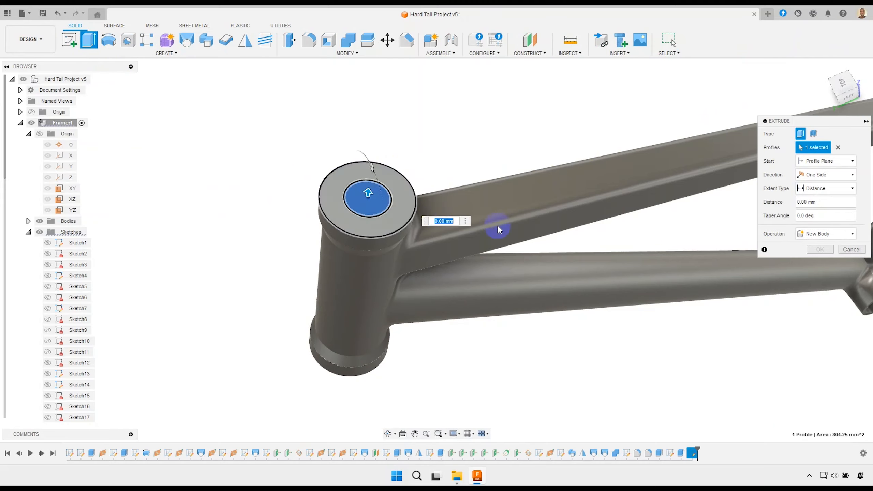
left_click(813, 203)
left_click(817, 209)
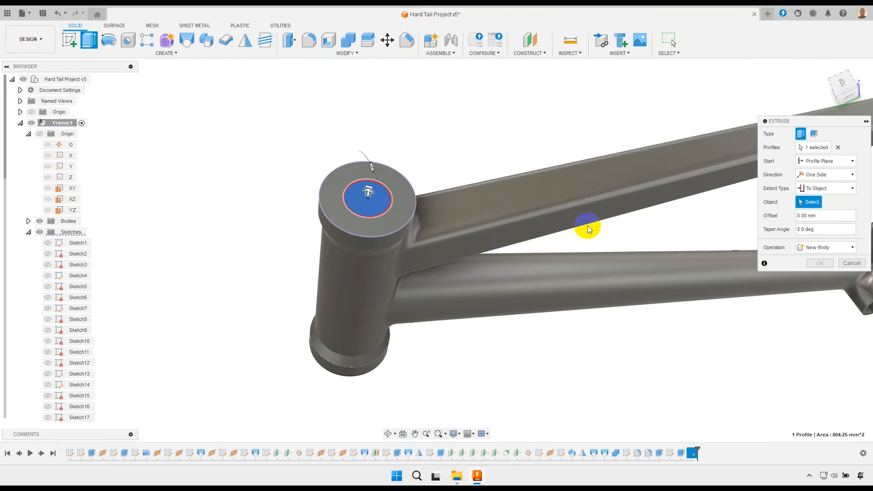
scroll(539, 237, "down", 4)
middle_click_drag(472, 285, 448, 290, "shift")
left_click(417, 280)
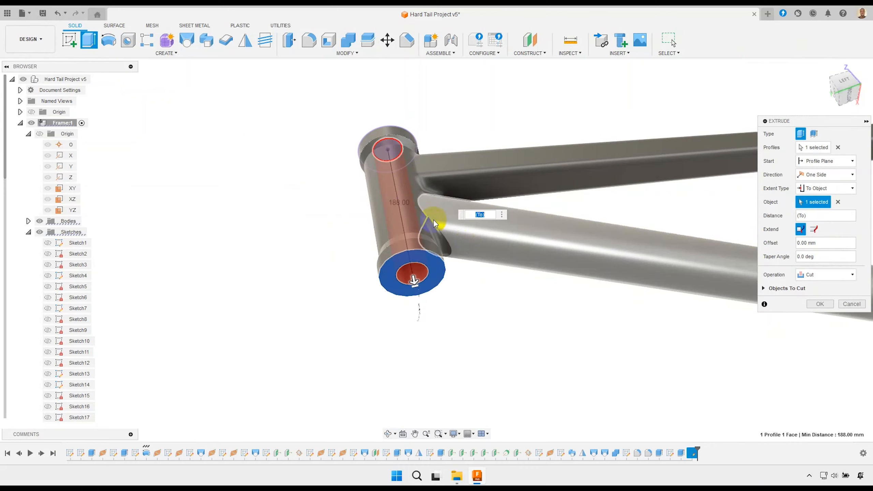
left_click(819, 304)
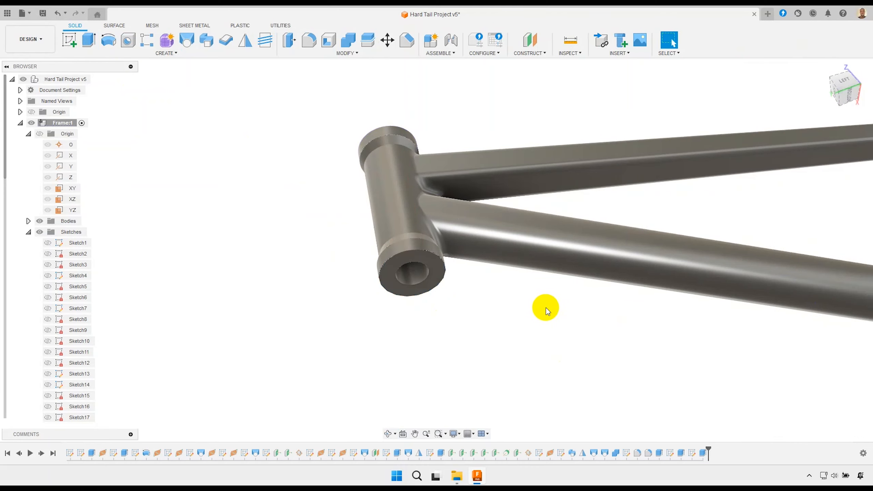
scroll(511, 292, "down", 5)
middle_click_drag(559, 296, 389, 286, "shift")
scroll(429, 289, "up", 4)
scroll(376, 284, "up", 2)
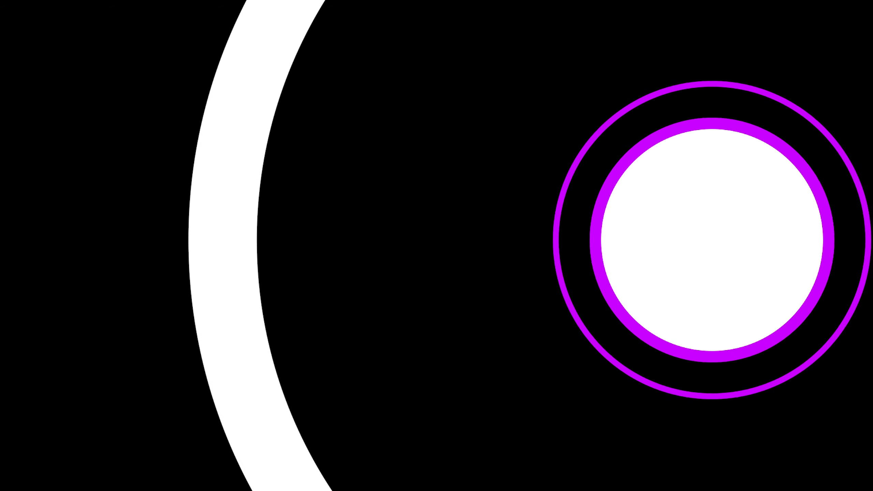